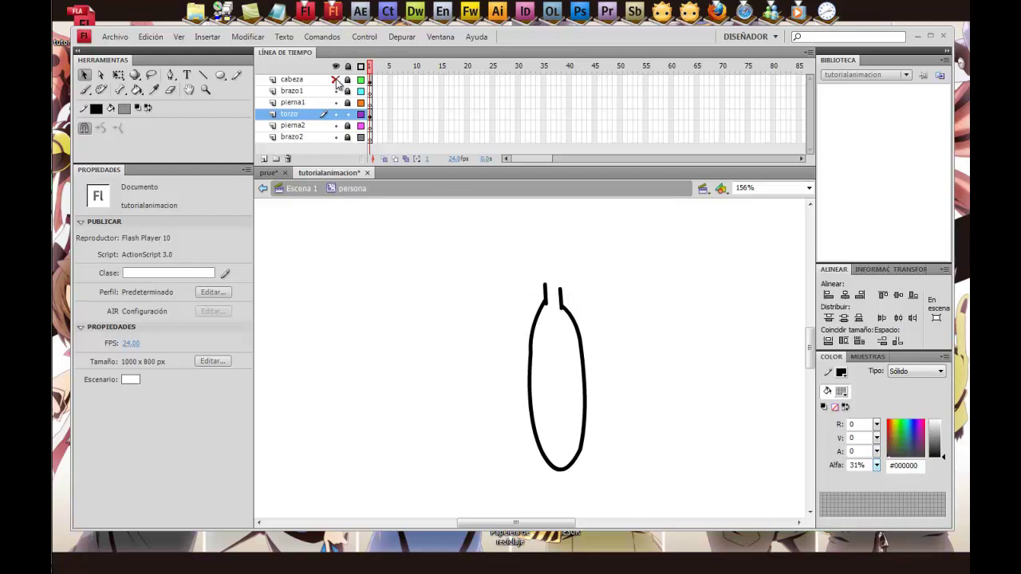
- Close the open top of the neck on the torzo layer with a black line curved slightly upward
{"action": "left_click", "coordinate": [203, 74]}
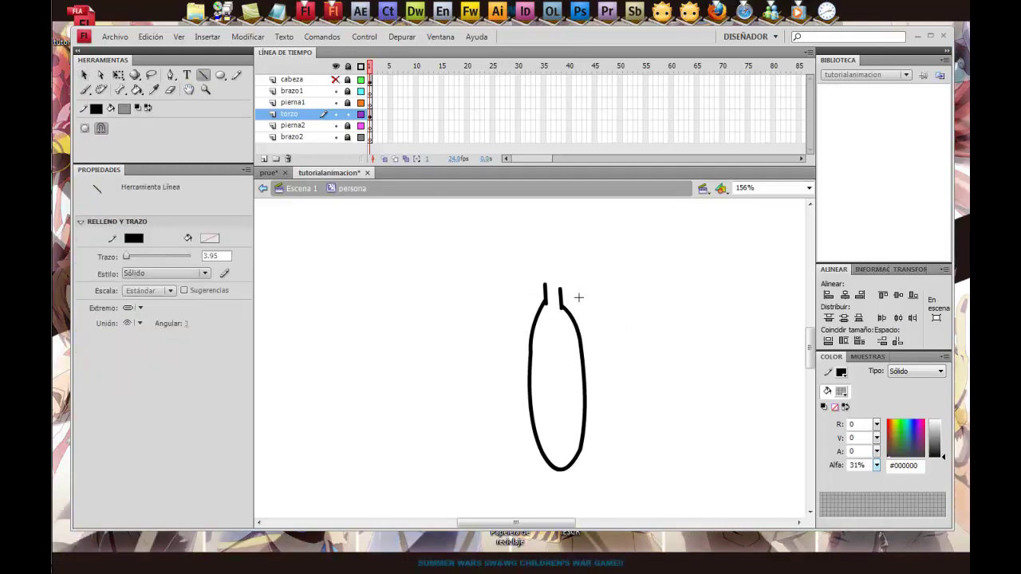
{"action": "left_click_drag", "start_coordinate": [543, 286], "coordinate": [548, 289]}
{"action": "key", "text": "v"}
{"action": "left_click", "coordinate": [540, 326]}
{"action": "left_click", "coordinate": [526, 327]}
- Fill the torso and neck outline with solid red #DB0202 at 100% alpha
{"action": "left_click", "coordinate": [137, 90]}
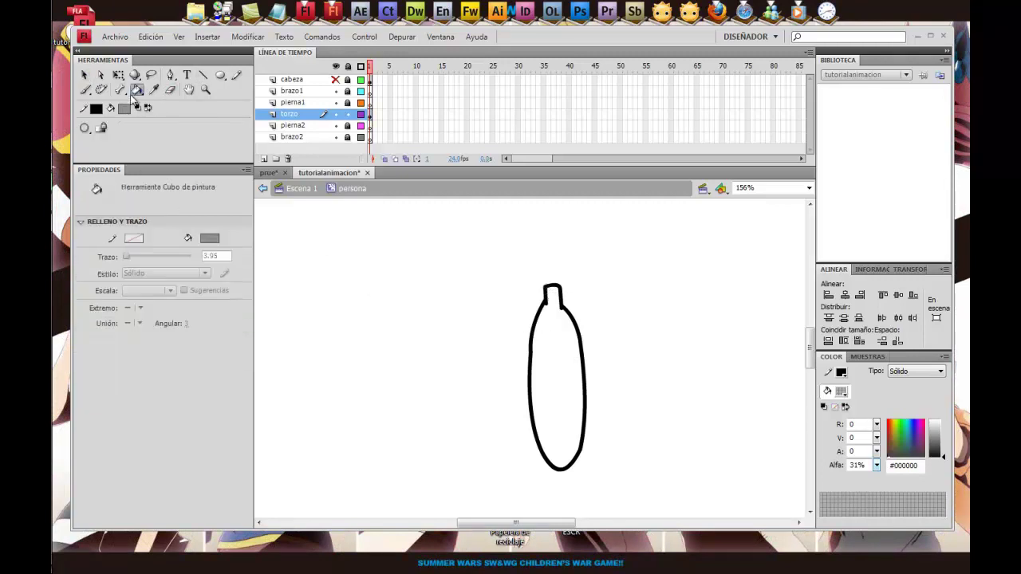
{"action": "left_click", "coordinate": [124, 108]}
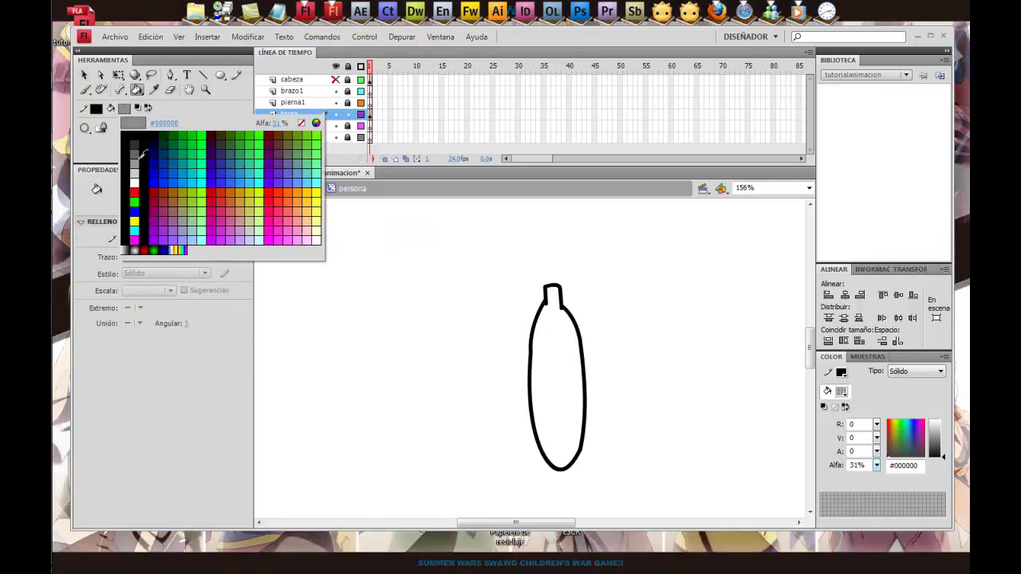
{"action": "left_click", "coordinate": [138, 191]}
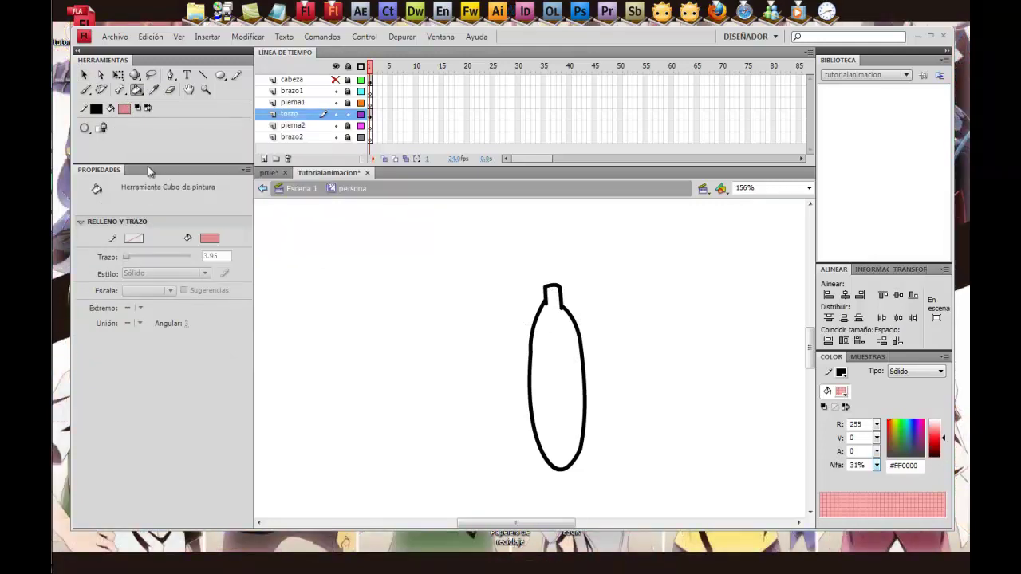
{"action": "left_click", "coordinate": [841, 391]}
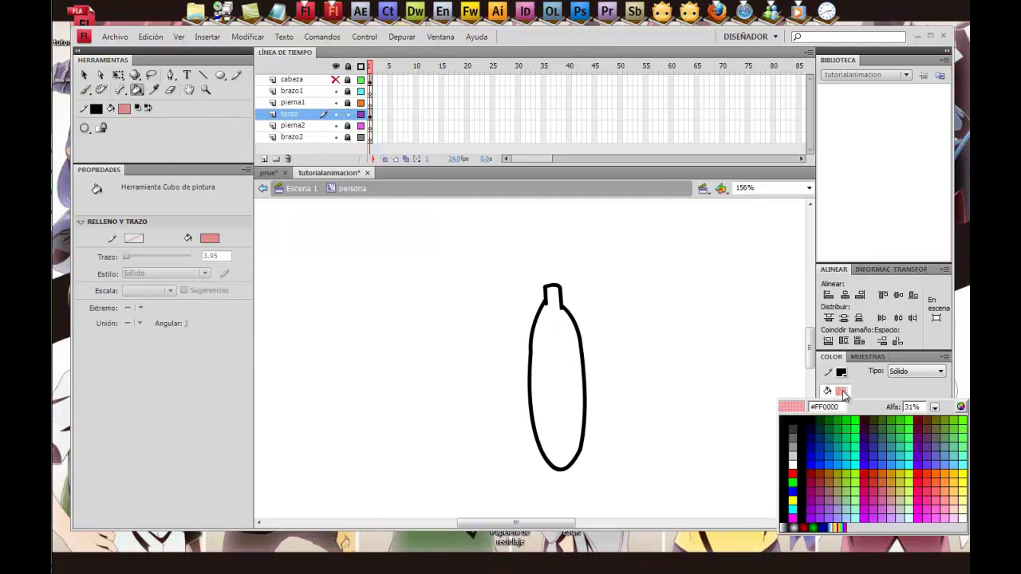
{"action": "left_click", "coordinate": [847, 384]}
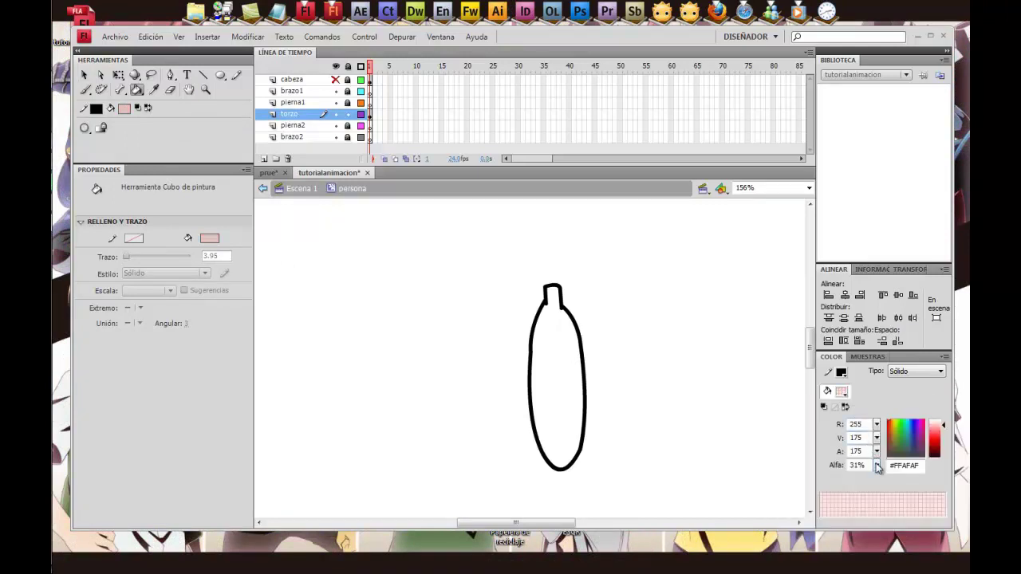
{"action": "left_click_drag", "start_coordinate": [877, 469], "coordinate": [877, 424]}
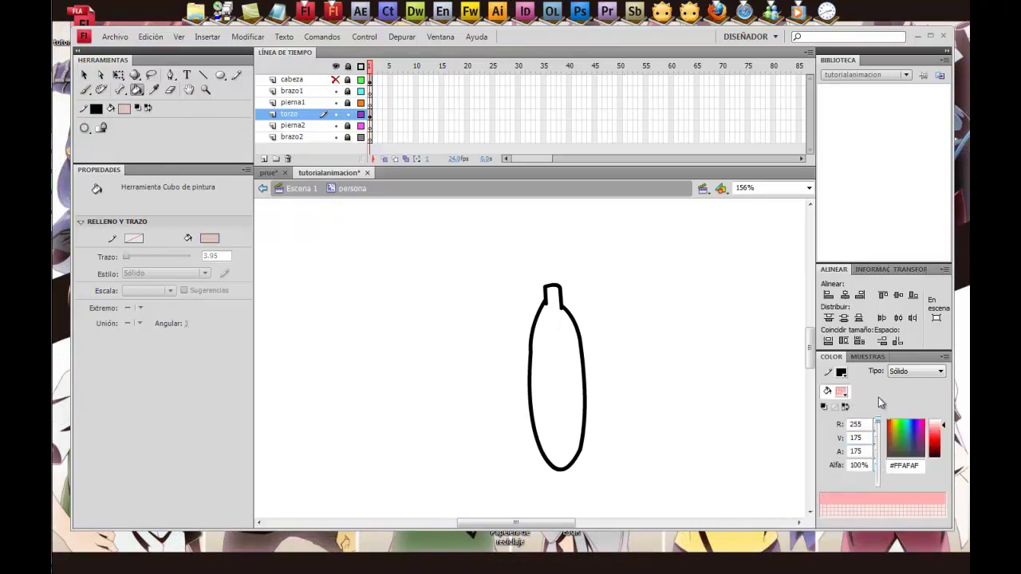
{"action": "left_click", "coordinate": [945, 431]}
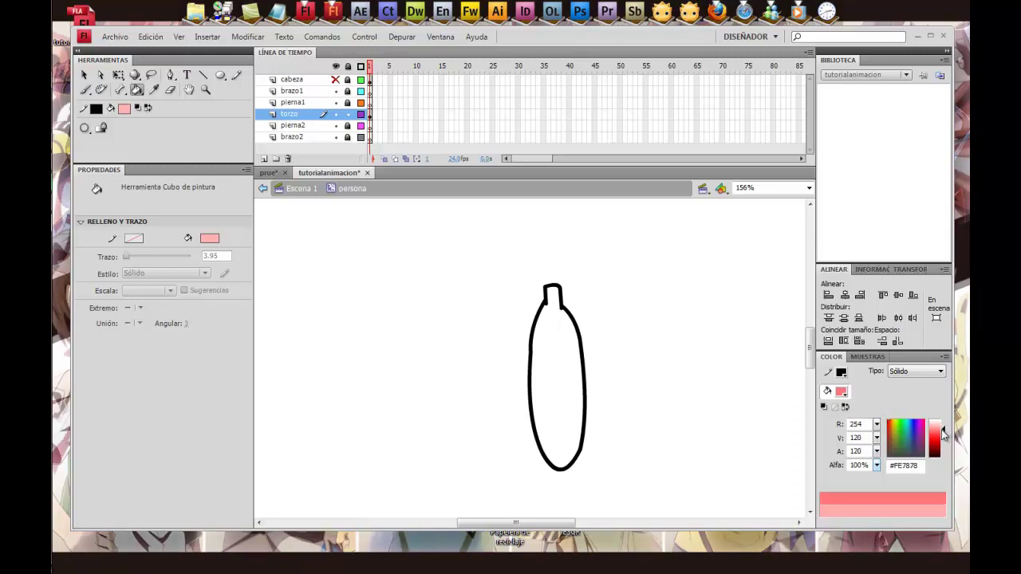
{"action": "left_click", "coordinate": [944, 440]}
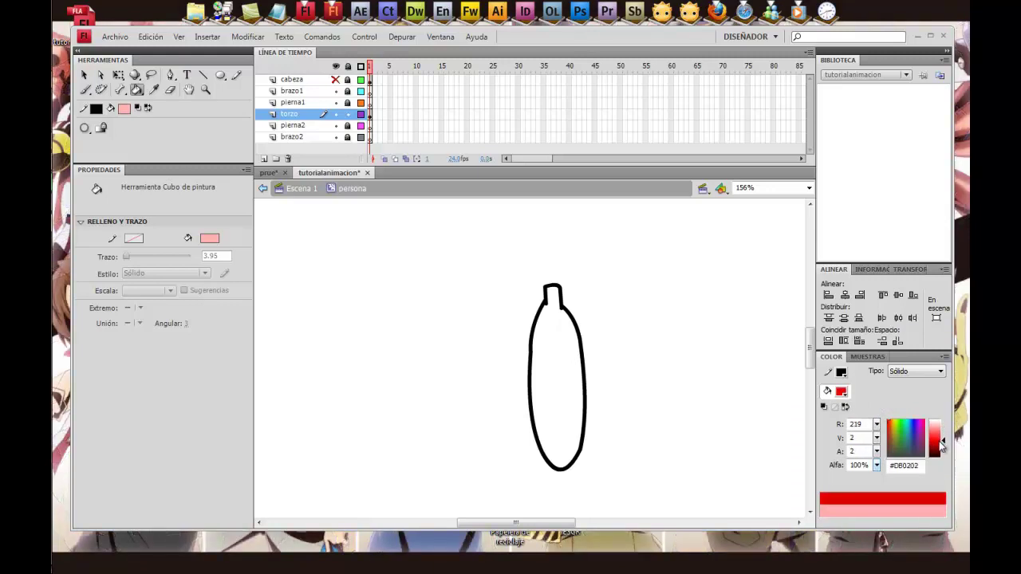
{"action": "left_click", "coordinate": [547, 349]}
- Draw a black line across the torso just below the neck and bend it downward into a curved collar
{"action": "left_click", "coordinate": [203, 74]}
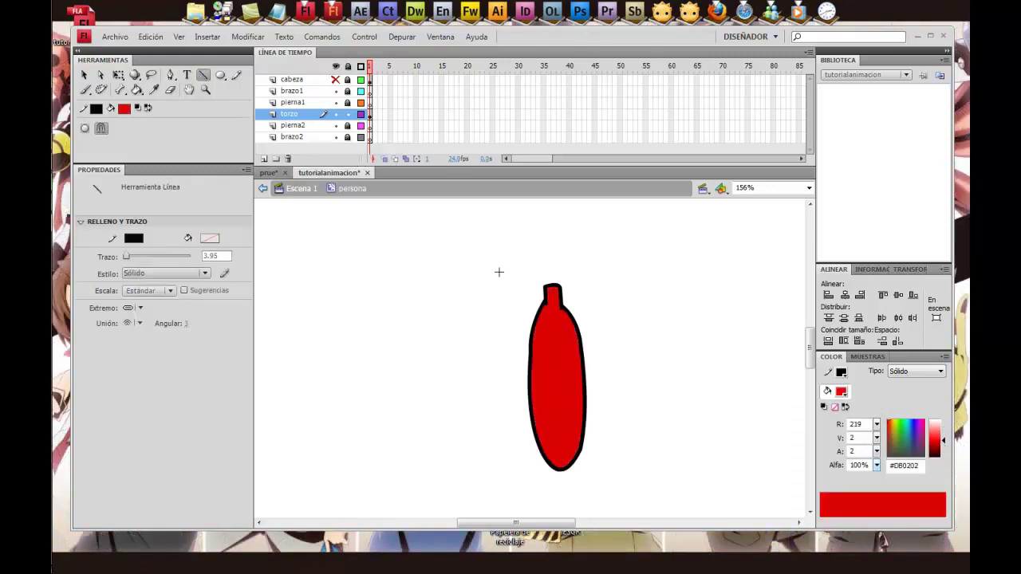
{"action": "left_click_drag", "start_coordinate": [538, 310], "coordinate": [541, 308]}
{"action": "left_click", "coordinate": [84, 74]}
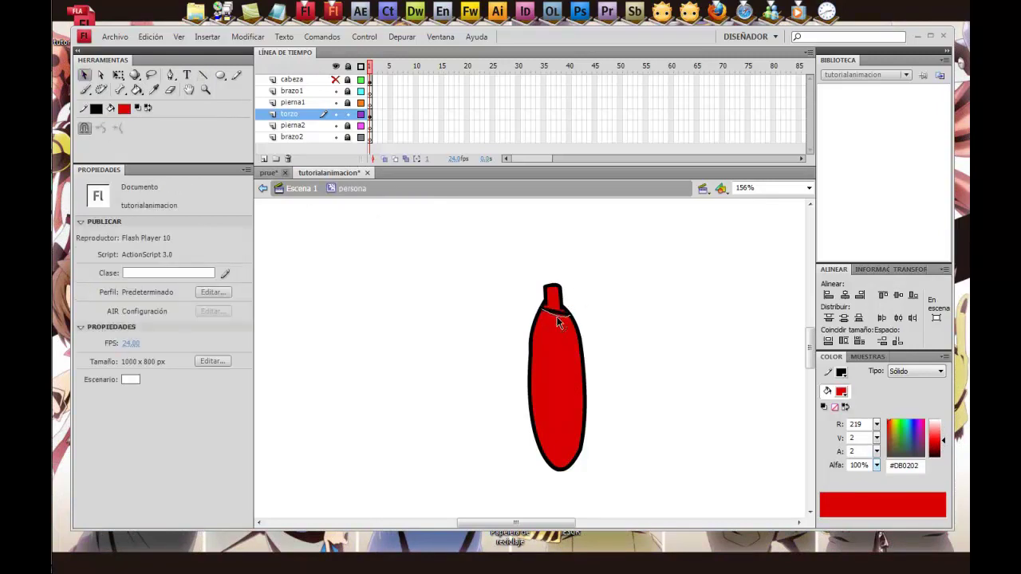
{"action": "scroll", "coordinate": [563, 343], "scroll_direction": "up", "scroll_amount": 3}
{"action": "scroll", "coordinate": [562, 343], "scroll_direction": "down", "scroll_amount": 3}
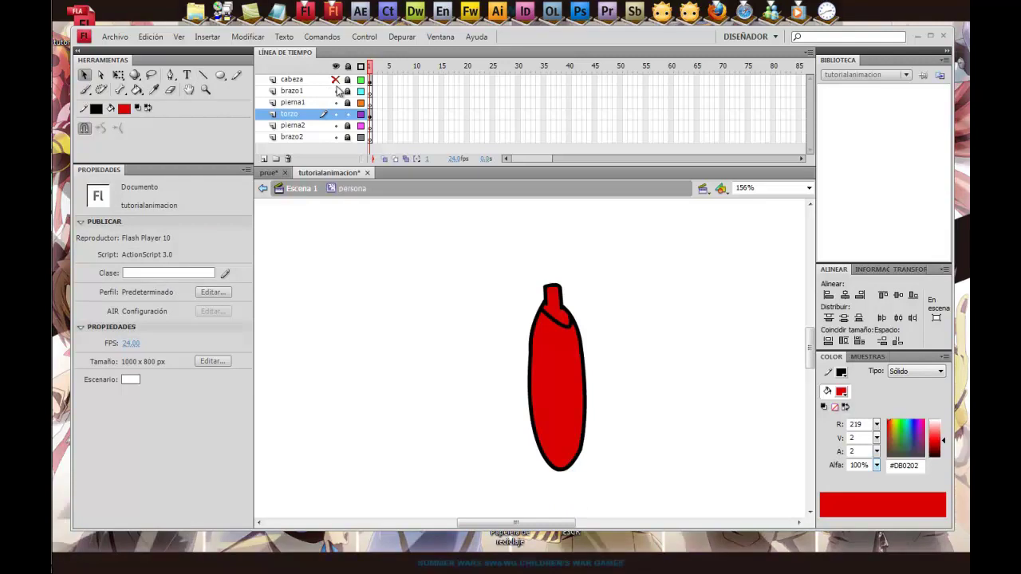
- Show the cabeza layer again and fill the neck and collar area with the face's grey #999999
{"action": "left_click", "coordinate": [336, 80]}
{"action": "left_click", "coordinate": [124, 110]}
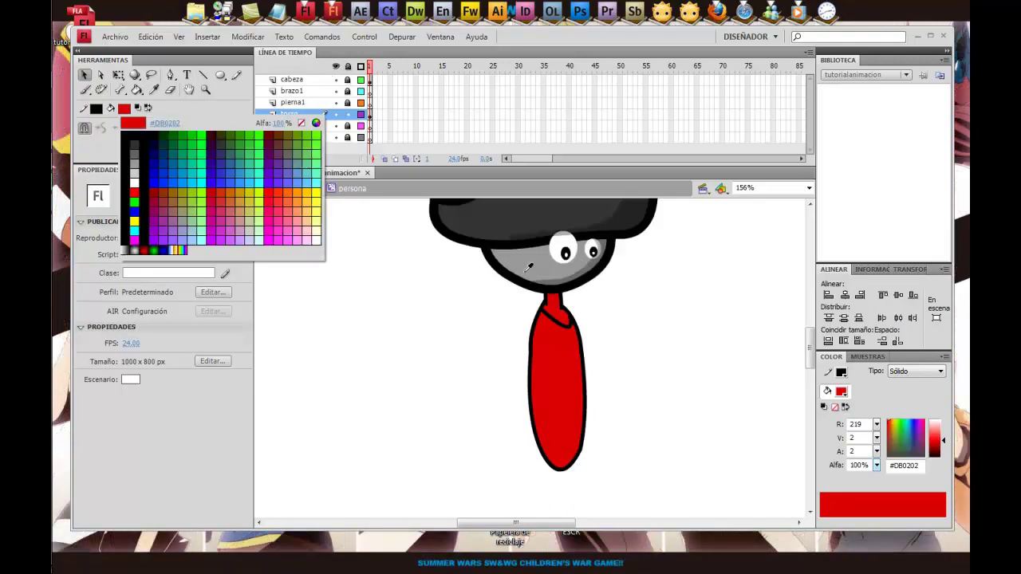
{"action": "left_click", "coordinate": [124, 163]}
{"action": "left_click", "coordinate": [137, 90]}
{"action": "left_click", "coordinate": [549, 306]}
- Draw a black waistline across the lower torso and bend it downward into a curve
{"action": "scroll", "coordinate": [506, 342], "scroll_direction": "up", "scroll_amount": 3}
{"action": "scroll", "coordinate": [505, 343], "scroll_direction": "up", "scroll_amount": 3}
{"action": "scroll", "coordinate": [505, 343], "scroll_direction": "down", "scroll_amount": 3}
{"action": "scroll", "coordinate": [508, 339], "scroll_direction": "down", "scroll_amount": 3}
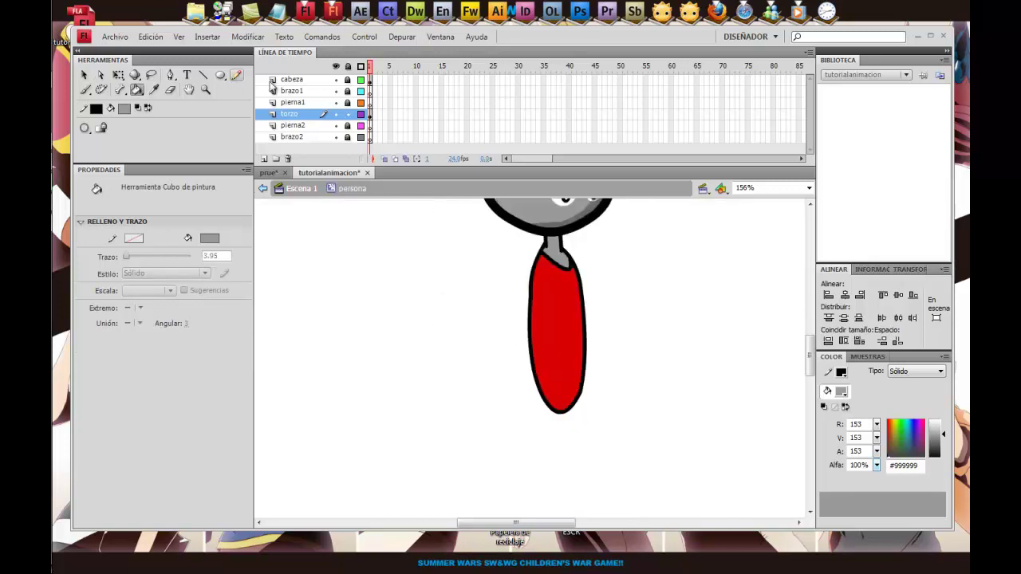
{"action": "left_click", "coordinate": [203, 74]}
{"action": "mouse_move", "coordinate": [587, 343]}
{"action": "left_mouse_down"}
{"action": "mouse_move", "coordinate": [521, 347]}
{"action": "mouse_move", "coordinate": [531, 343]}
{"action": "left_mouse_up"}
{"action": "left_click", "coordinate": [84, 74]}
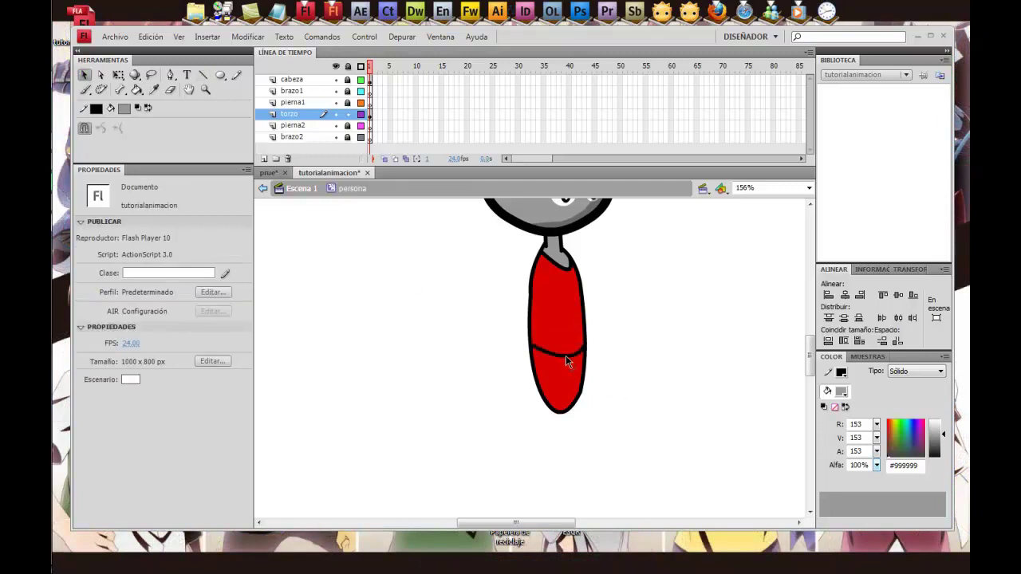
- Lock the torzo layer, then unlock pierna2 and make it the active layer
{"action": "scroll", "coordinate": [558, 383], "scroll_direction": "up", "scroll_amount": 3}
{"action": "scroll", "coordinate": [562, 399], "scroll_direction": "down", "scroll_amount": 3}
{"action": "left_click", "coordinate": [303, 114]}
{"action": "scroll", "coordinate": [567, 384], "scroll_direction": "up", "scroll_amount": 3}
{"action": "scroll", "coordinate": [562, 385], "scroll_direction": "down", "scroll_amount": 3}
{"action": "scroll", "coordinate": [565, 387], "scroll_direction": "up", "scroll_amount": 3}
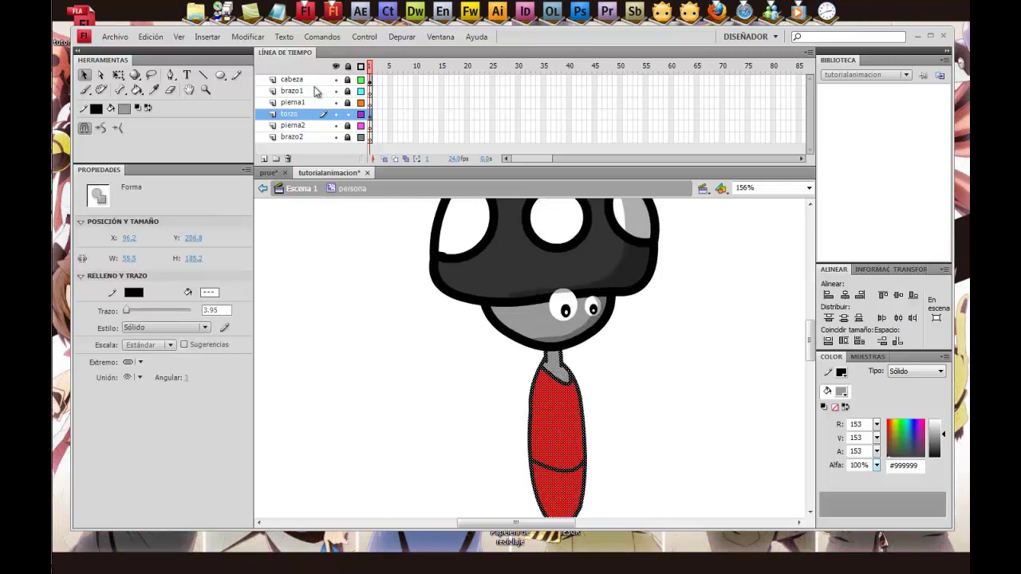
{"action": "left_click", "coordinate": [348, 94]}
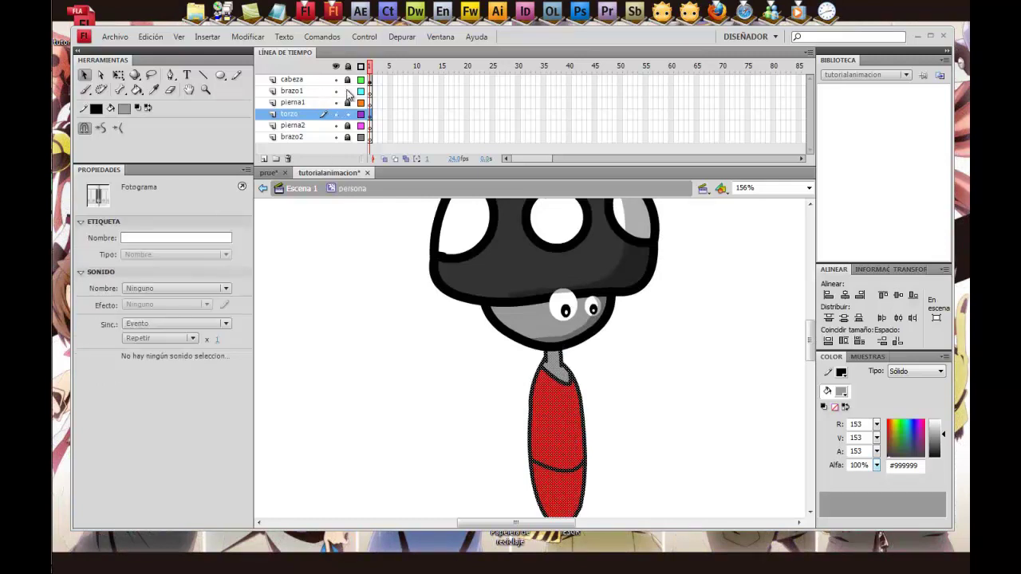
{"action": "left_click", "coordinate": [348, 126]}
{"action": "left_click", "coordinate": [326, 128]}
{"action": "left_click", "coordinate": [348, 114]}
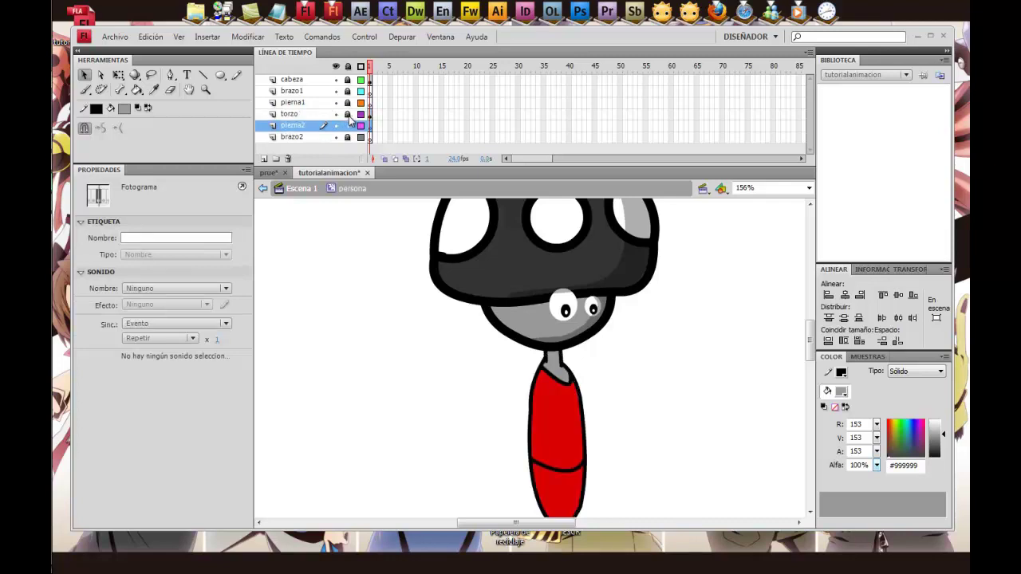
{"action": "left_click", "coordinate": [653, 365]}
{"action": "scroll", "coordinate": [652, 365], "scroll_direction": "down", "scroll_amount": 3}
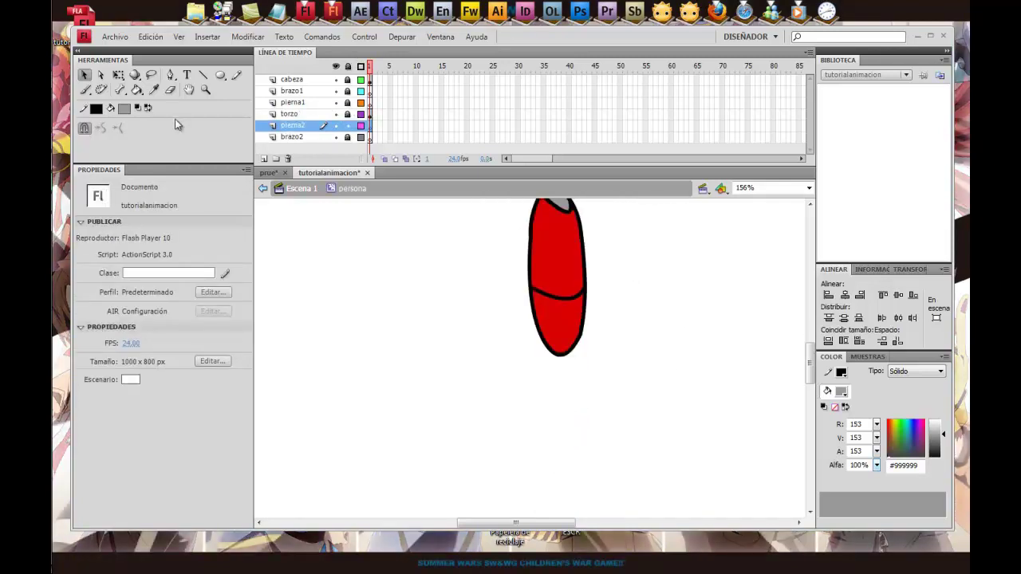
{"action": "left_click", "coordinate": [204, 75]}
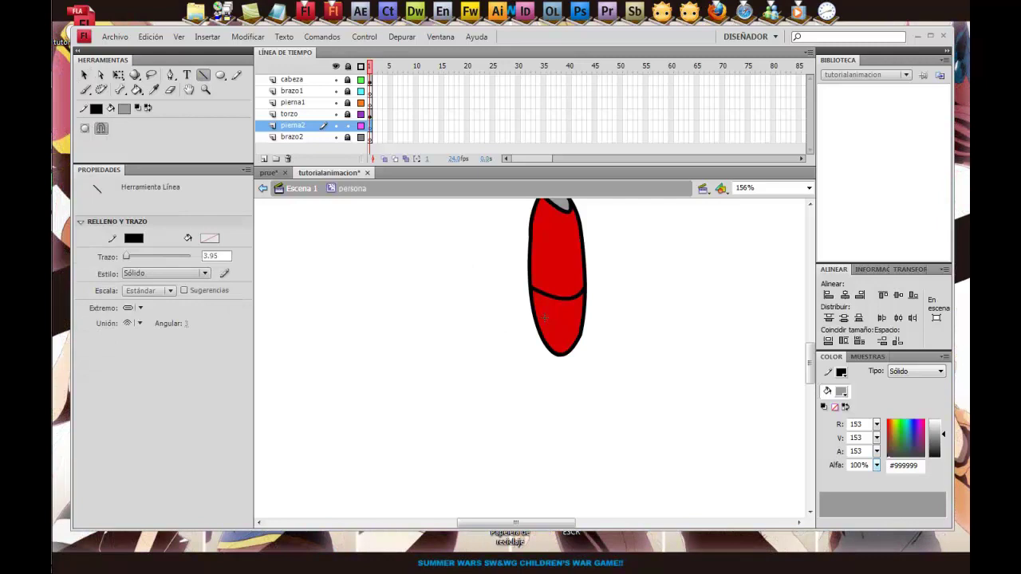
{"action": "left_click", "coordinate": [269, 172]}
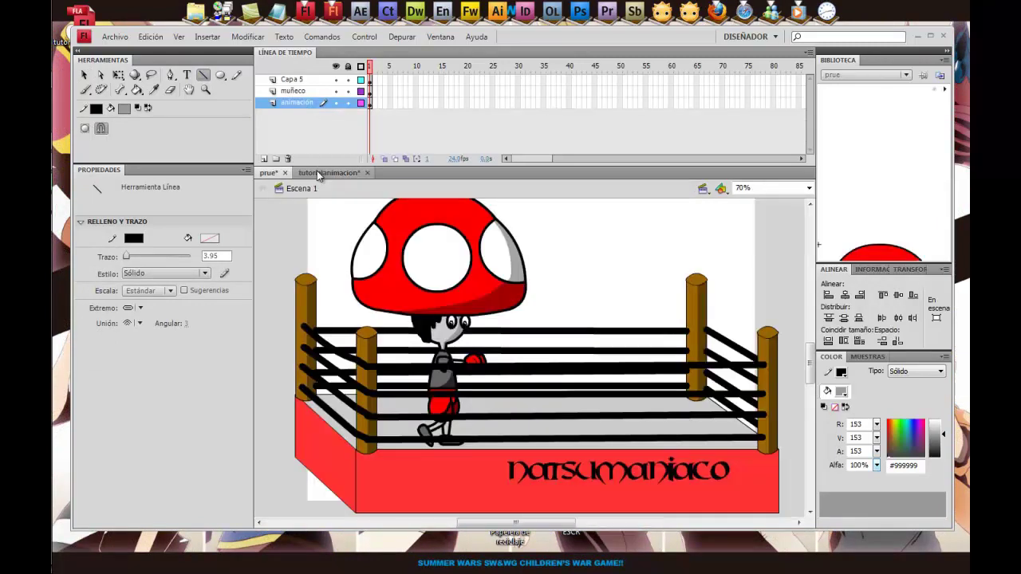
{"action": "left_click", "coordinate": [319, 173]}
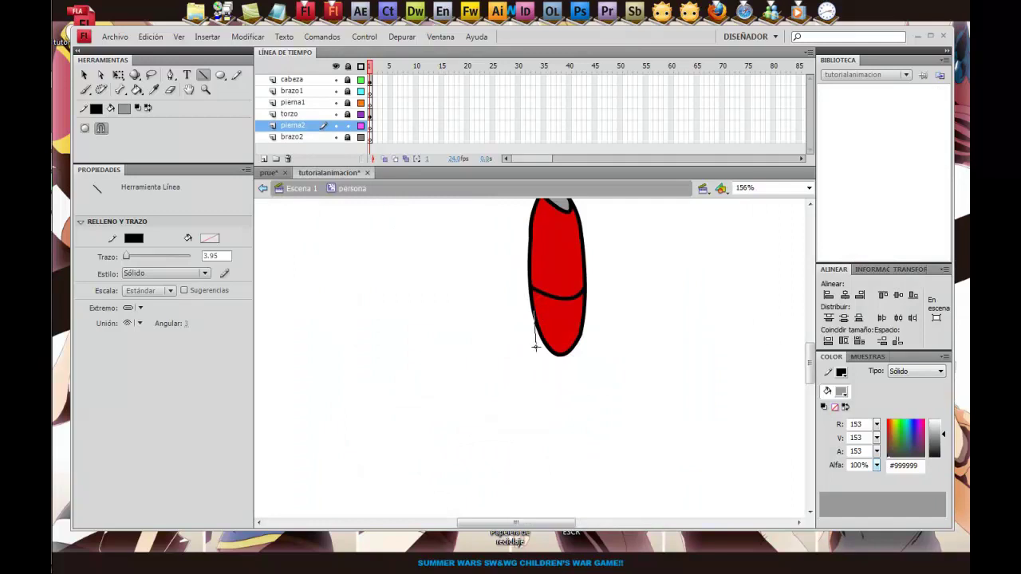
{"action": "left_click_drag", "start_coordinate": [535, 350], "coordinate": [573, 354]}
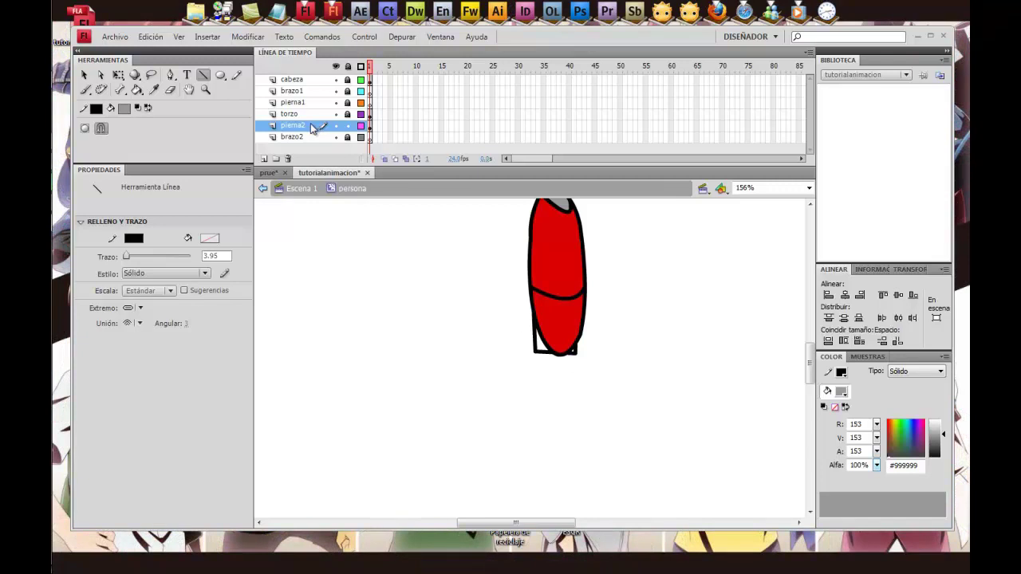
{"action": "key", "text": "ctrl+z"}
{"action": "key", "text": "ctrl+z"}
{"action": "key", "text": "ctrl+z"}
{"action": "key", "text": "ctrl+z"}
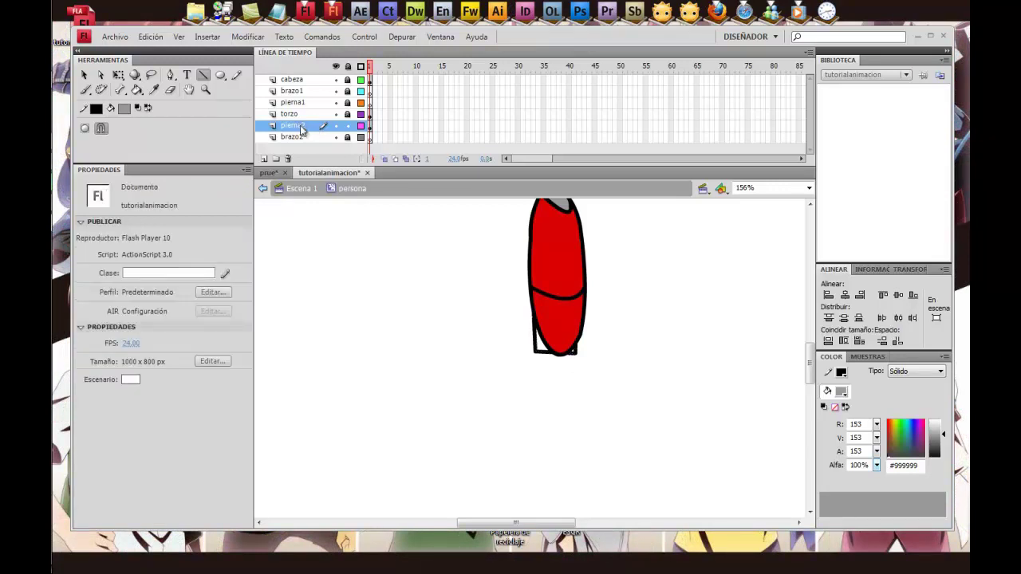
{"action": "key", "text": "ctrl+z"}
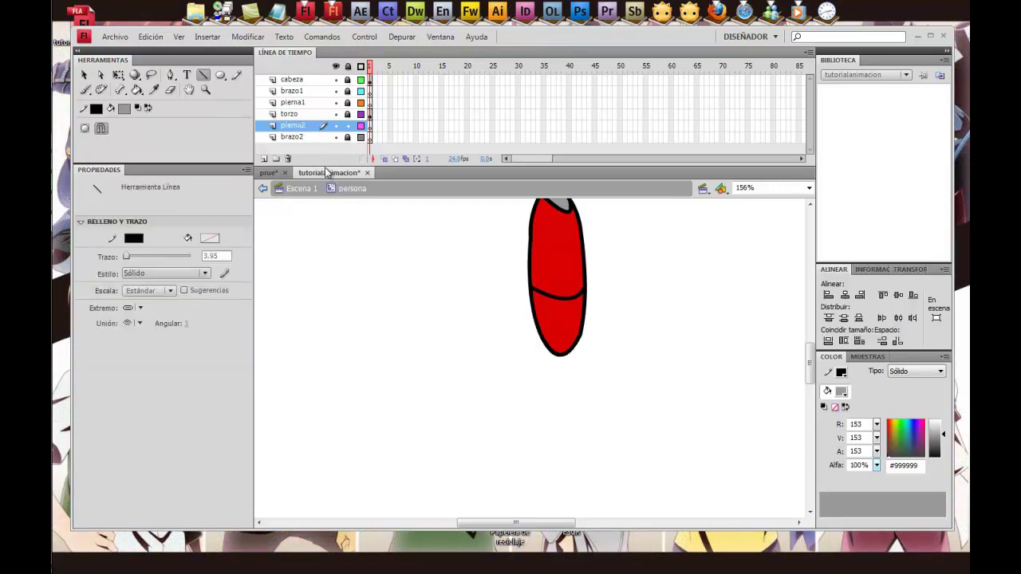
- Draw an open-topped black outline for the shorts leg over the lower torso on the unlocked pierna1 layer
{"action": "left_click", "coordinate": [310, 105]}
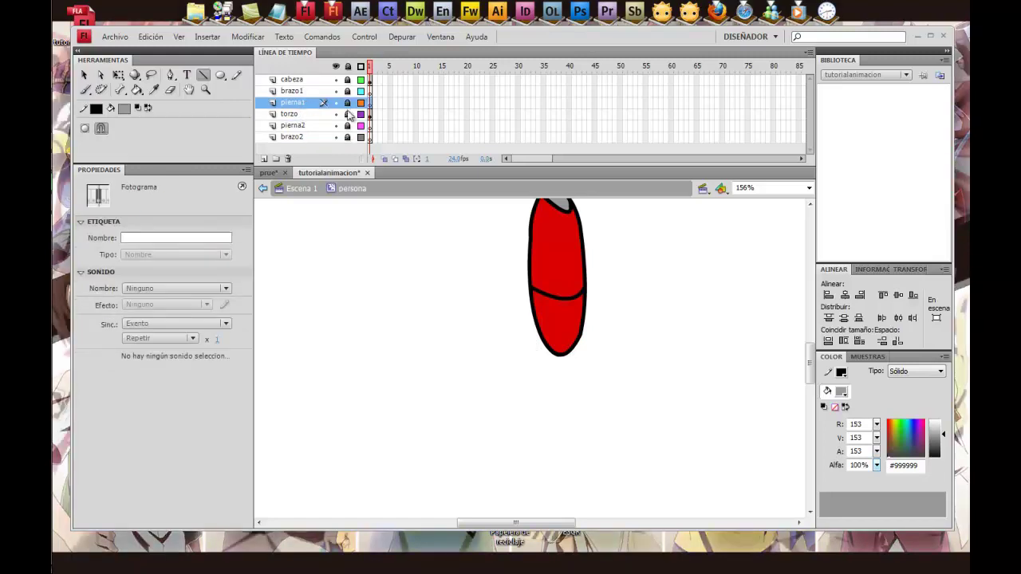
{"action": "mouse_move", "coordinate": [533, 316]}
{"action": "left_mouse_down"}
{"action": "mouse_move", "coordinate": [538, 363]}
{"action": "mouse_move", "coordinate": [582, 361]}
{"action": "left_mouse_up"}
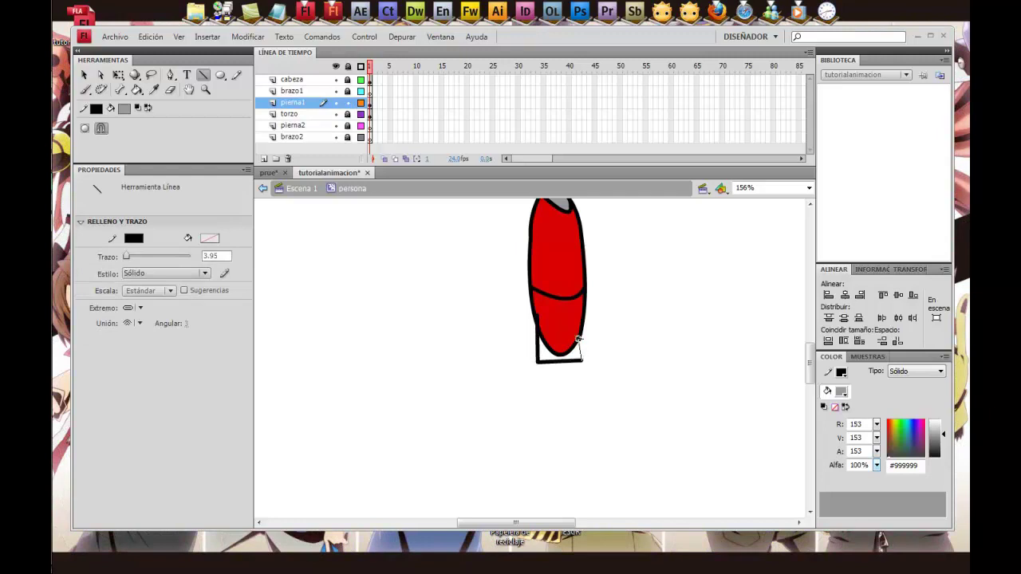
{"action": "left_click_drag", "start_coordinate": [577, 314], "coordinate": [577, 313]}
- Draw the lower leg and a foot pointing forward beneath the shorts with black lines, rounding the top of the foot
{"action": "left_click_drag", "start_coordinate": [550, 390], "coordinate": [569, 392]}
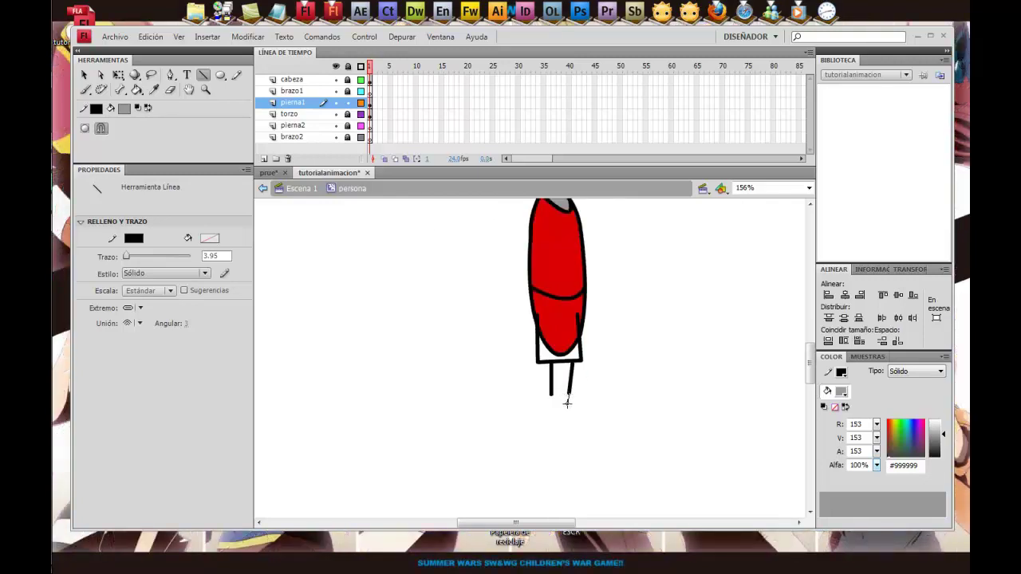
{"action": "key", "text": "ctrl+z"}
{"action": "left_click_drag", "start_coordinate": [587, 408], "coordinate": [592, 398]}
{"action": "left_click", "coordinate": [83, 74]}
{"action": "scroll", "coordinate": [548, 414], "scroll_direction": "up", "scroll_amount": 1}
{"action": "scroll", "coordinate": [539, 412], "scroll_direction": "down", "scroll_amount": 3}
{"action": "scroll", "coordinate": [543, 392], "scroll_direction": "up", "scroll_amount": 2}
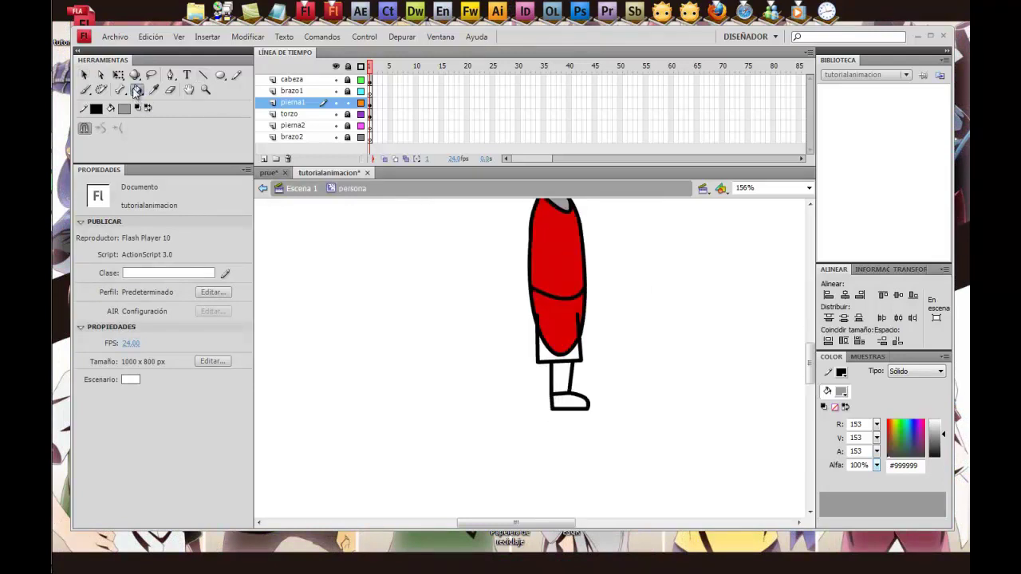
- Close the top of the shorts outline with a line and fill the shape with the torso's red #DB0202
{"action": "left_click", "coordinate": [136, 89]}
{"action": "left_click", "coordinate": [125, 108]}
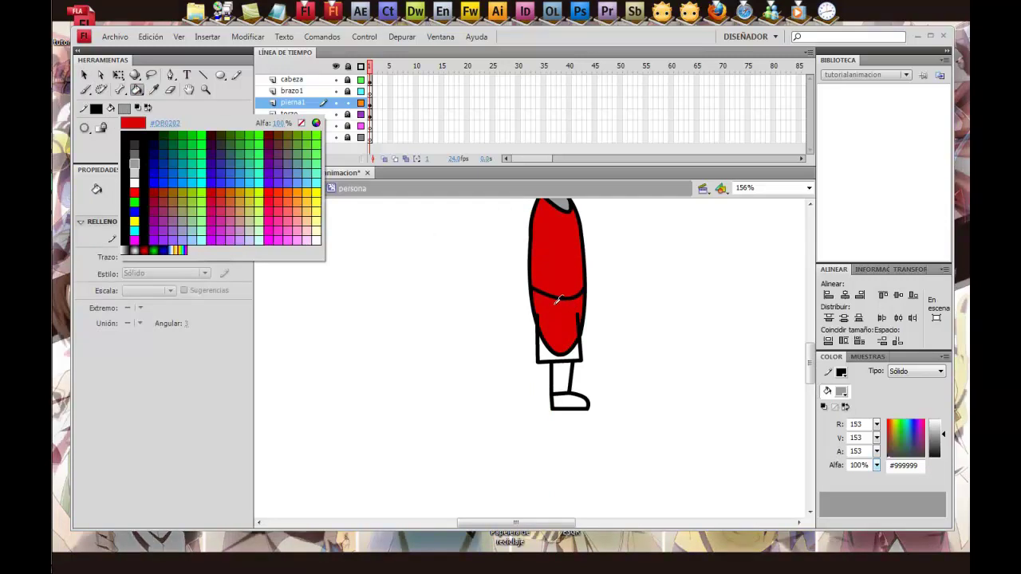
{"action": "left_click", "coordinate": [549, 298]}
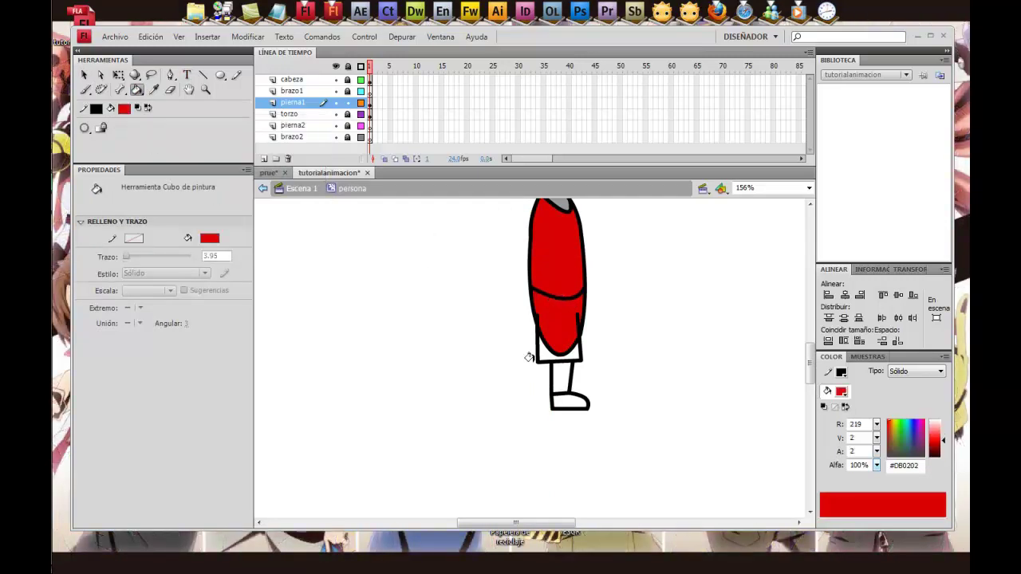
{"action": "double_click", "coordinate": [204, 62]}
{"action": "double_click", "coordinate": [124, 63]}
{"action": "left_click", "coordinate": [204, 75]}
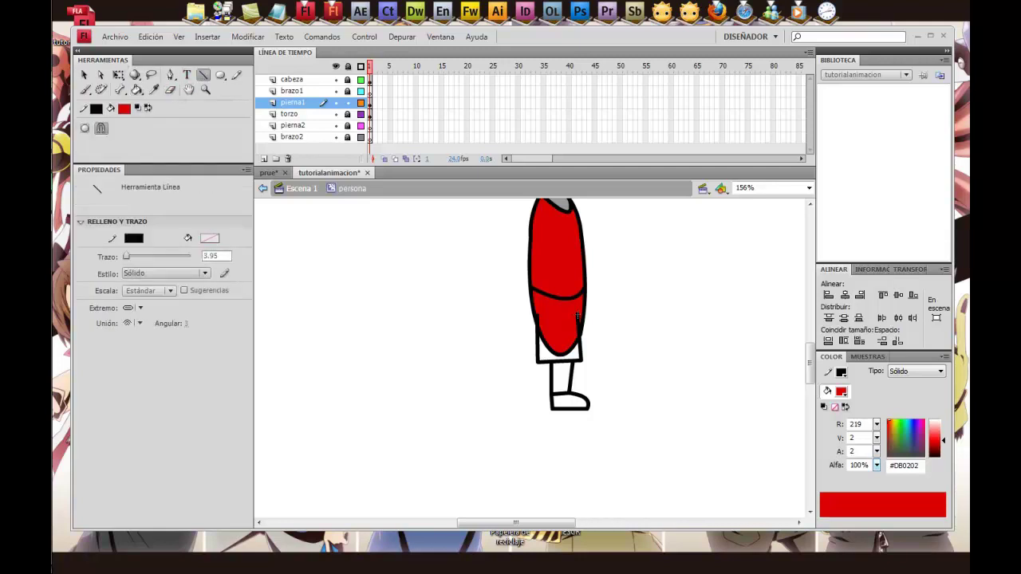
{"action": "left_click_drag", "start_coordinate": [536, 315], "coordinate": [534, 317]}
{"action": "key", "text": "k"}
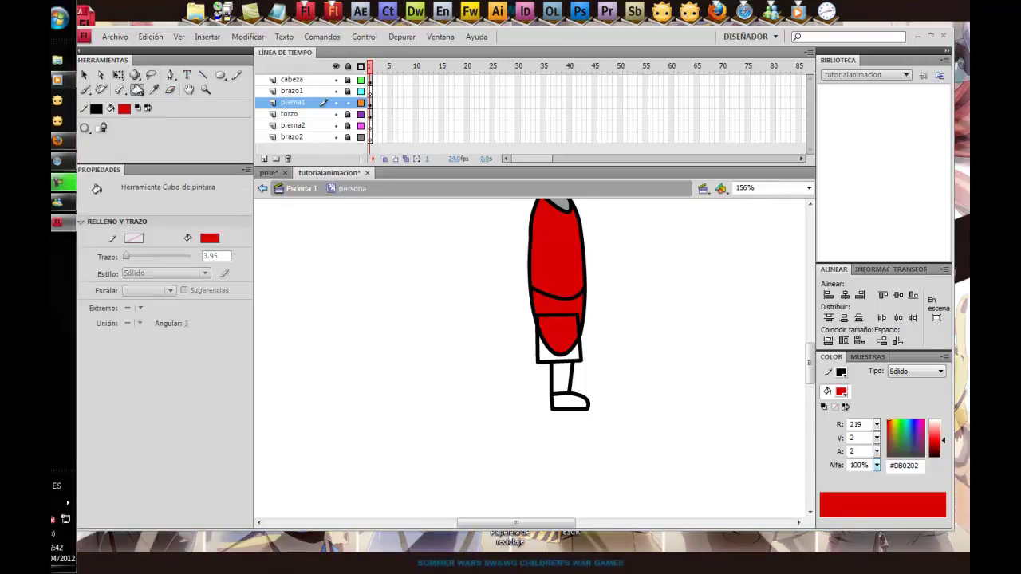
{"action": "left_click", "coordinate": [562, 342]}
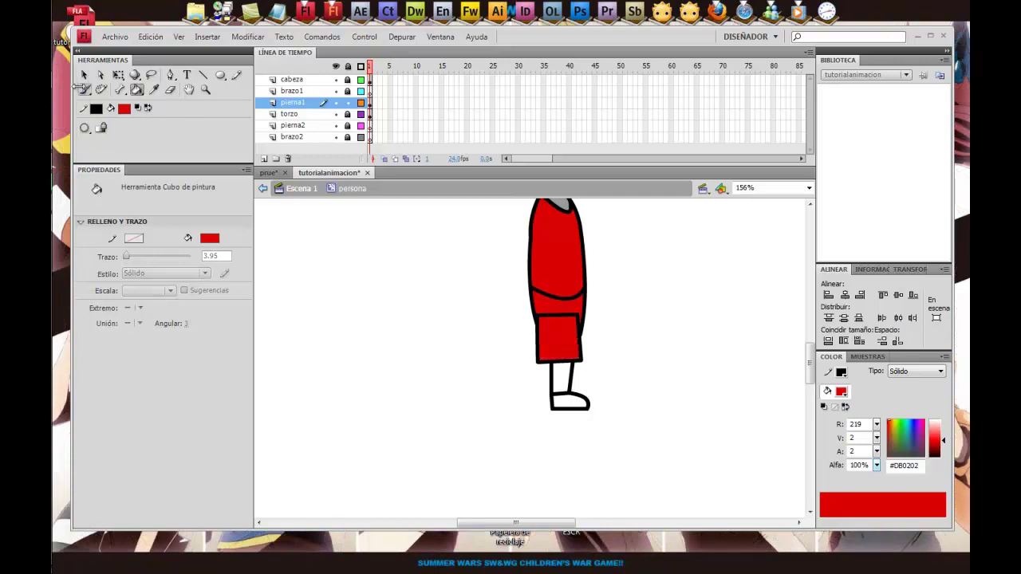
- Delete the straight line closing the top of the red shorts leg so it blends into the torso
{"action": "left_click", "coordinate": [83, 74]}
{"action": "left_click", "coordinate": [551, 314]}
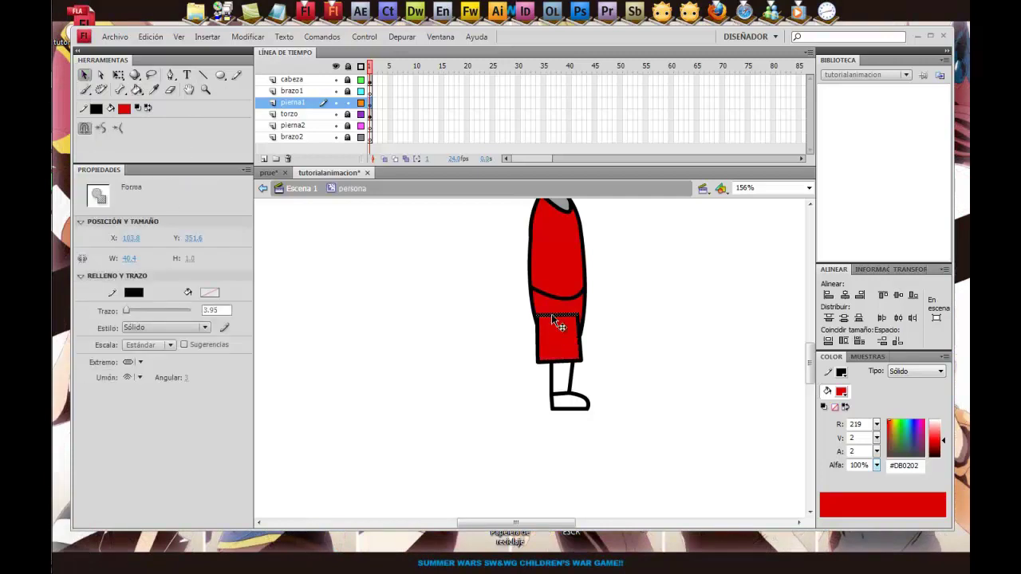
{"action": "scroll", "coordinate": [555, 386], "scroll_direction": "up", "scroll_amount": 5}
{"action": "scroll", "coordinate": [555, 386], "scroll_direction": "down", "scroll_amount": 5}
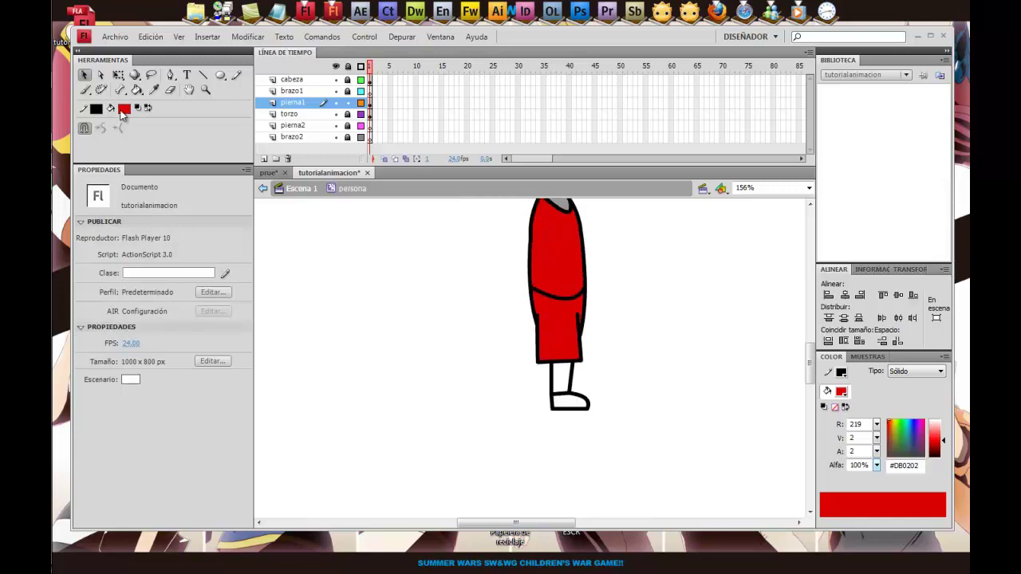
- Set the fill colour to the character's skin grey #999999 and try to fill the lower leg
{"action": "left_click", "coordinate": [123, 110]}
{"action": "left_click", "coordinate": [559, 201]}
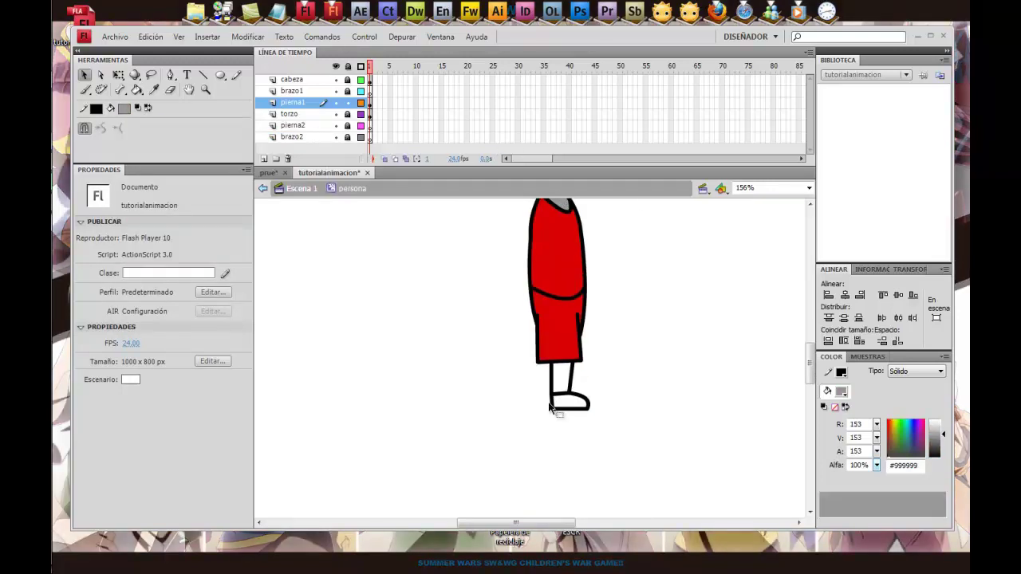
{"action": "left_click", "coordinate": [137, 90]}
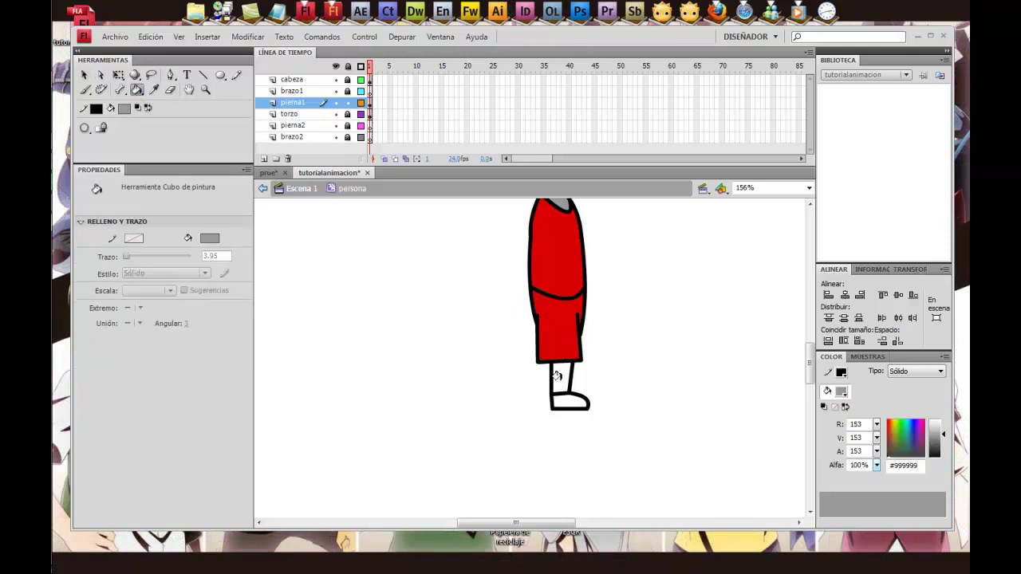
{"action": "scroll", "coordinate": [555, 376], "scroll_direction": "up", "scroll_amount": 3}
{"action": "scroll", "coordinate": [556, 376], "scroll_direction": "down", "scroll_amount": 2}
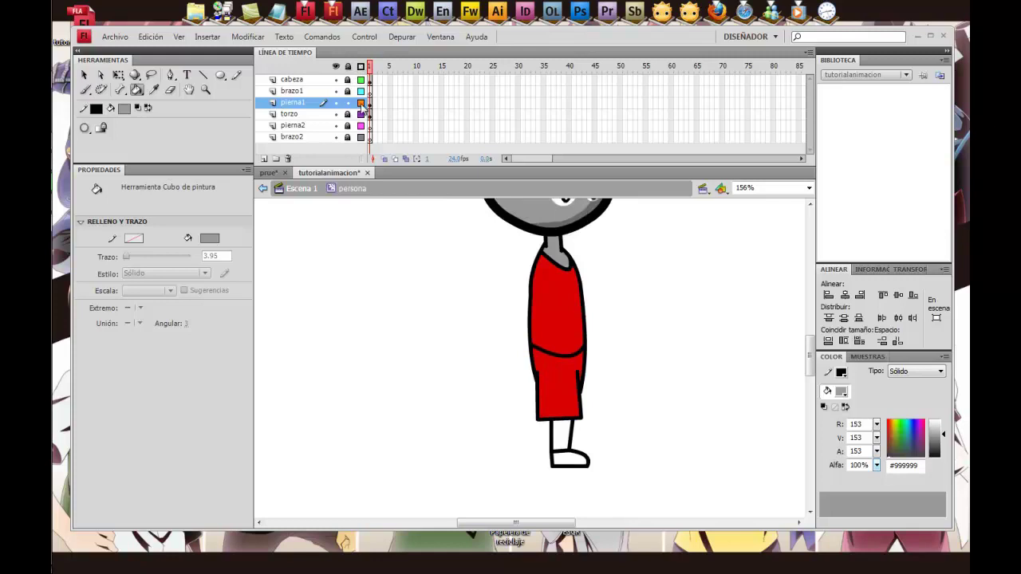
- Close the gap between the lower leg's front line and the shorts hem, using pierna1's outline display while editing
{"action": "left_click", "coordinate": [361, 103]}
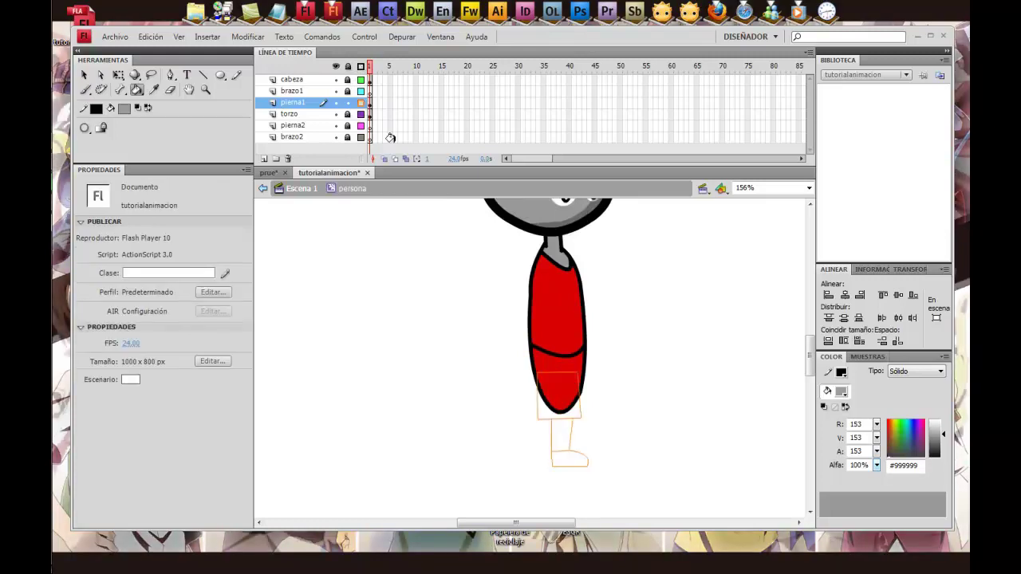
{"action": "left_click", "coordinate": [205, 90]}
{"action": "left_click_drag", "start_coordinate": [517, 381], "coordinate": [610, 449]}
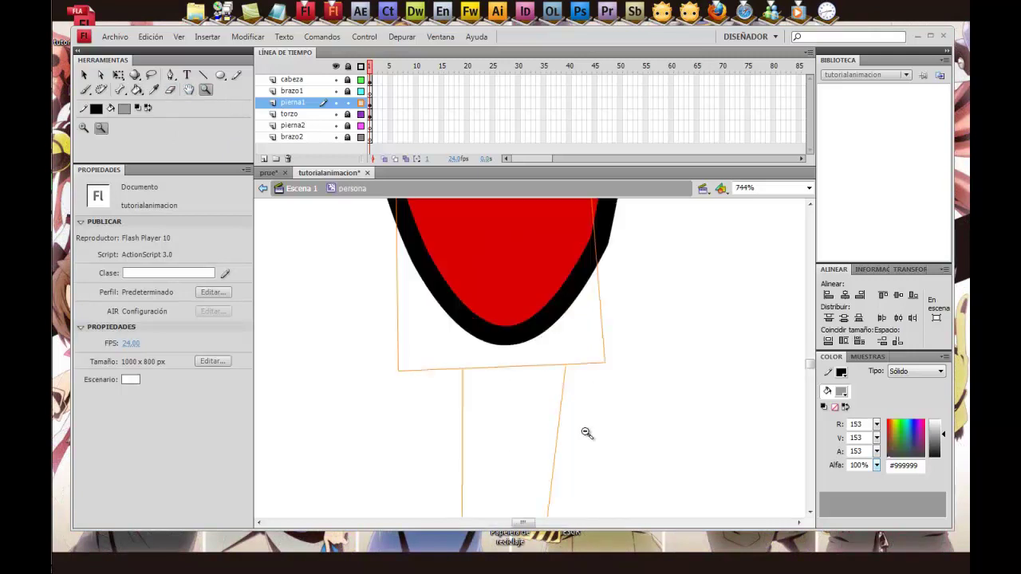
{"action": "left_click_drag", "start_coordinate": [450, 333], "coordinate": [596, 403]}
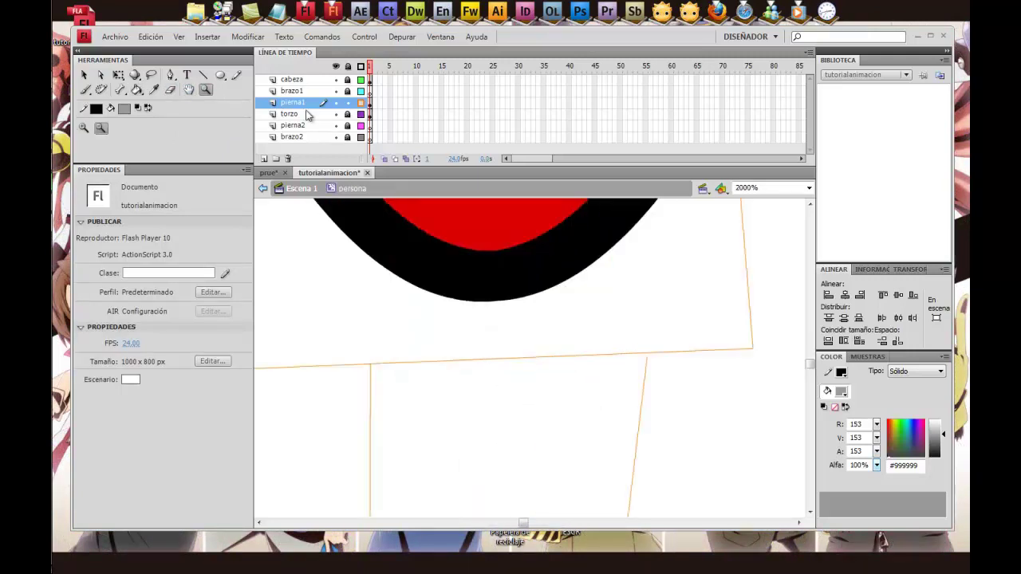
{"action": "left_click", "coordinate": [84, 74]}
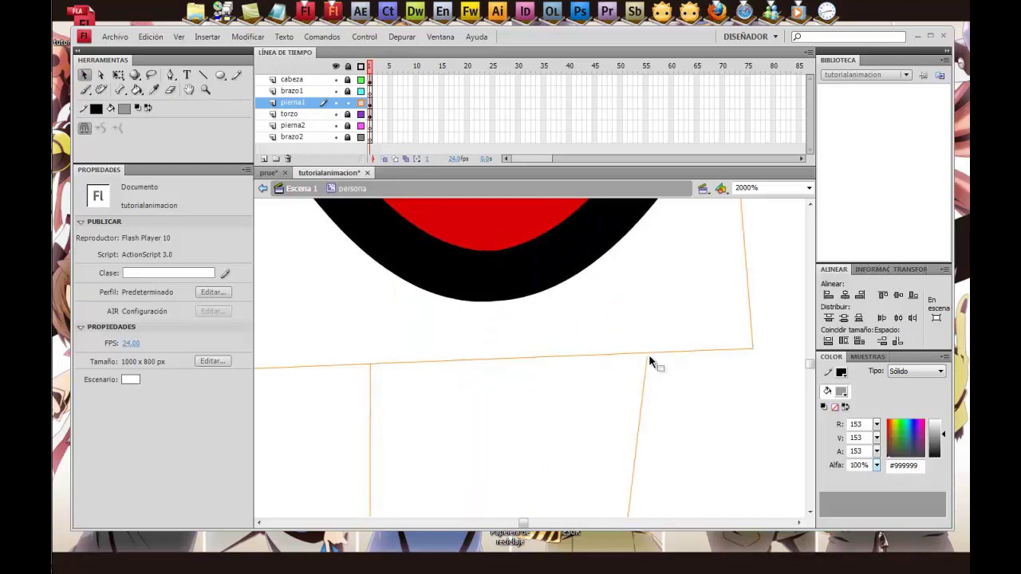
{"action": "left_click_drag", "start_coordinate": [646, 356], "coordinate": [647, 338]}
{"action": "left_click", "coordinate": [646, 344]}
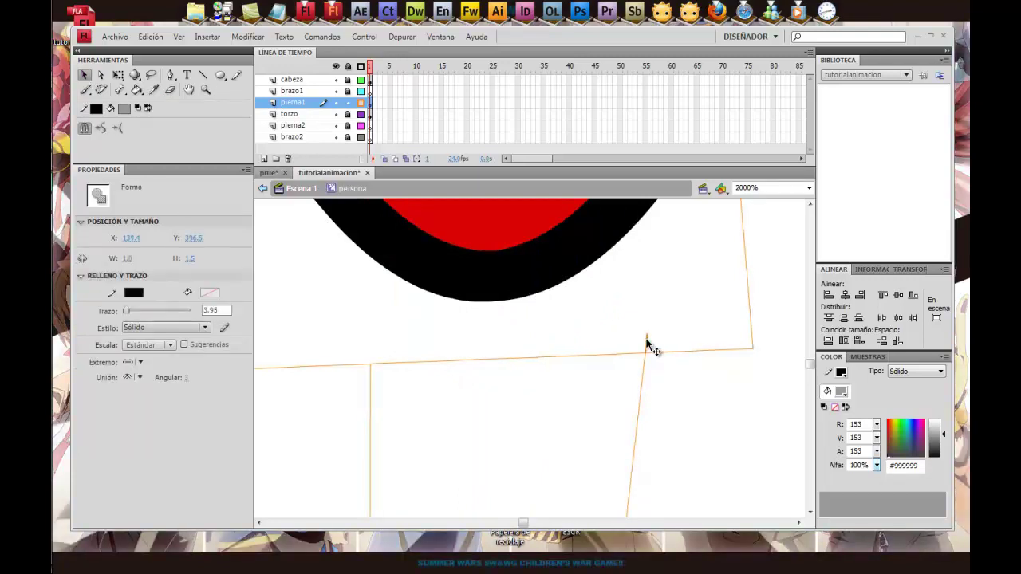
{"action": "left_click", "coordinate": [497, 301]}
{"action": "left_click", "coordinate": [361, 103]}
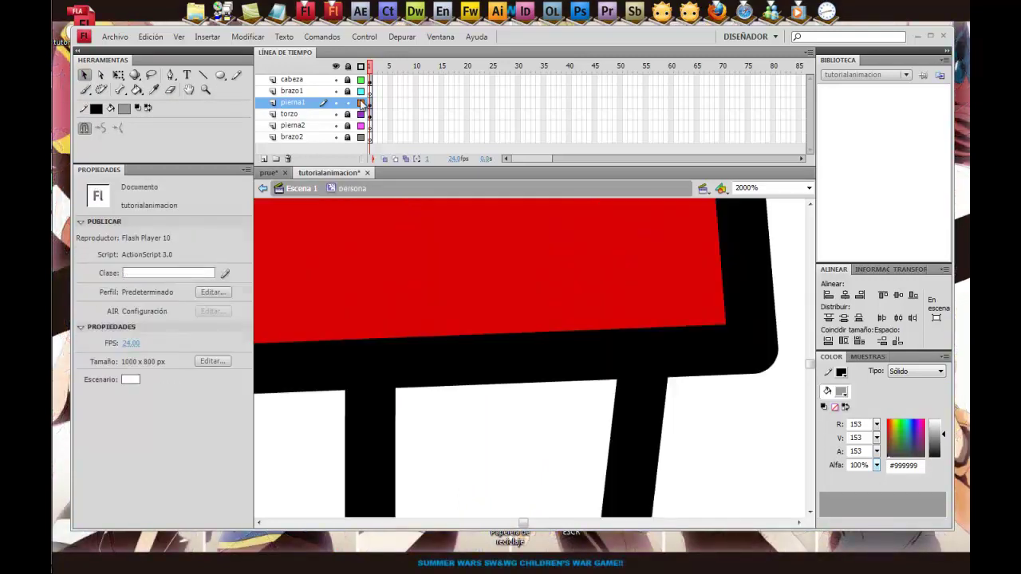
- Fill the lower leg between the shorts and the foot with grey #999999
{"action": "left_click", "coordinate": [135, 90]}
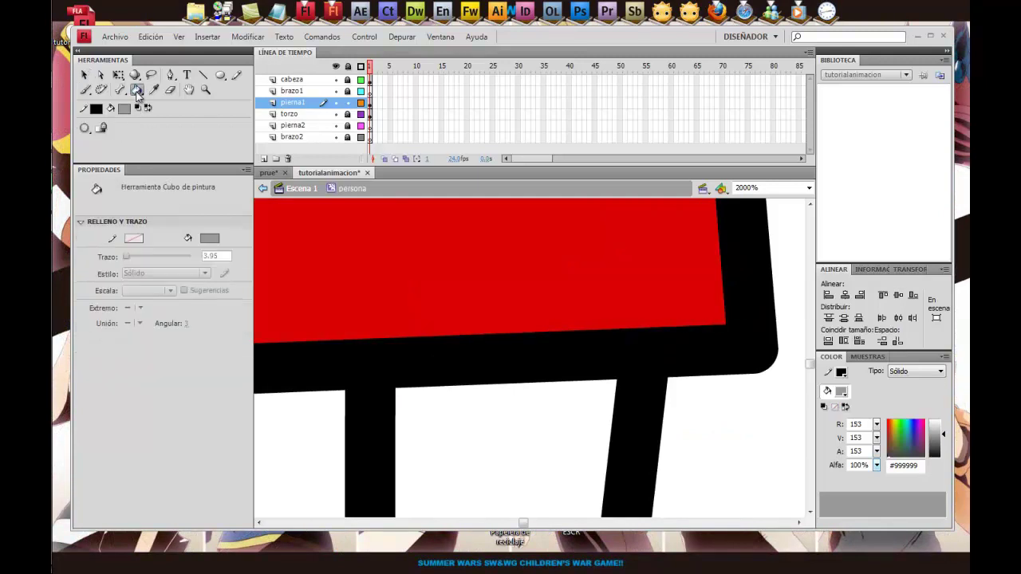
{"action": "left_click", "coordinate": [477, 431]}
{"action": "scroll", "coordinate": [479, 433], "scroll_direction": "down", "scroll_amount": 3}
{"action": "scroll", "coordinate": [478, 433], "scroll_direction": "down", "scroll_amount": 4}
{"action": "scroll", "coordinate": [479, 433], "scroll_direction": "up", "scroll_amount": 1}
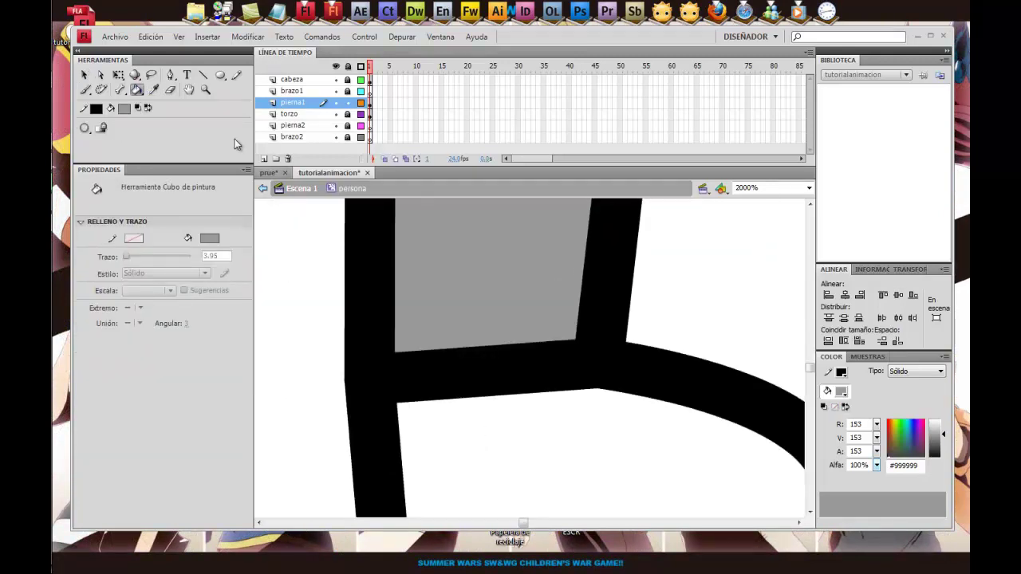
- Fill the foot with dark grey #333333
{"action": "left_click", "coordinate": [125, 110]}
{"action": "left_click", "coordinate": [134, 145]}
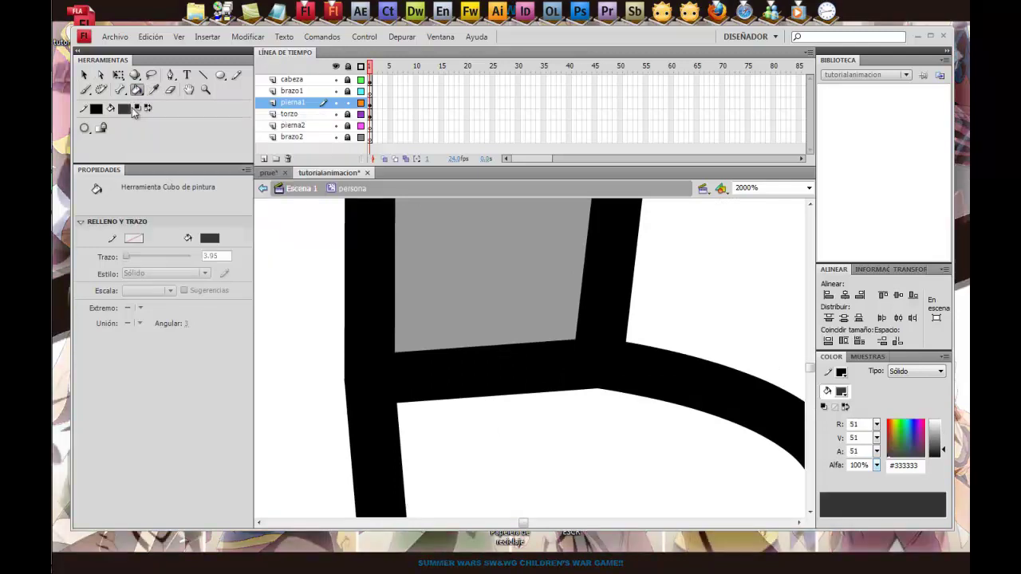
{"action": "left_click", "coordinate": [552, 440]}
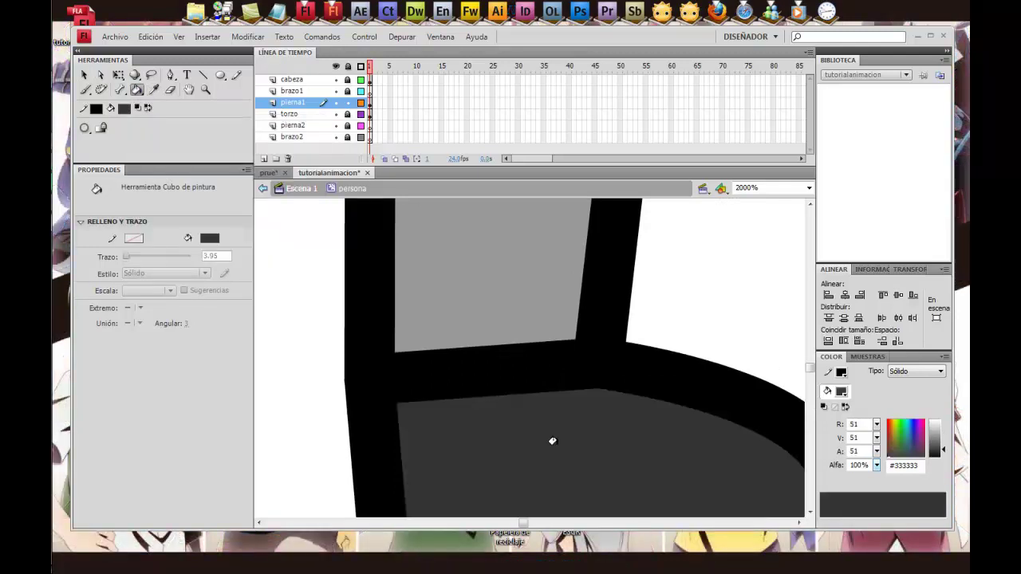
- Select all the leg artwork on the pierna1 layer and copy it
{"action": "left_click", "coordinate": [204, 90]}
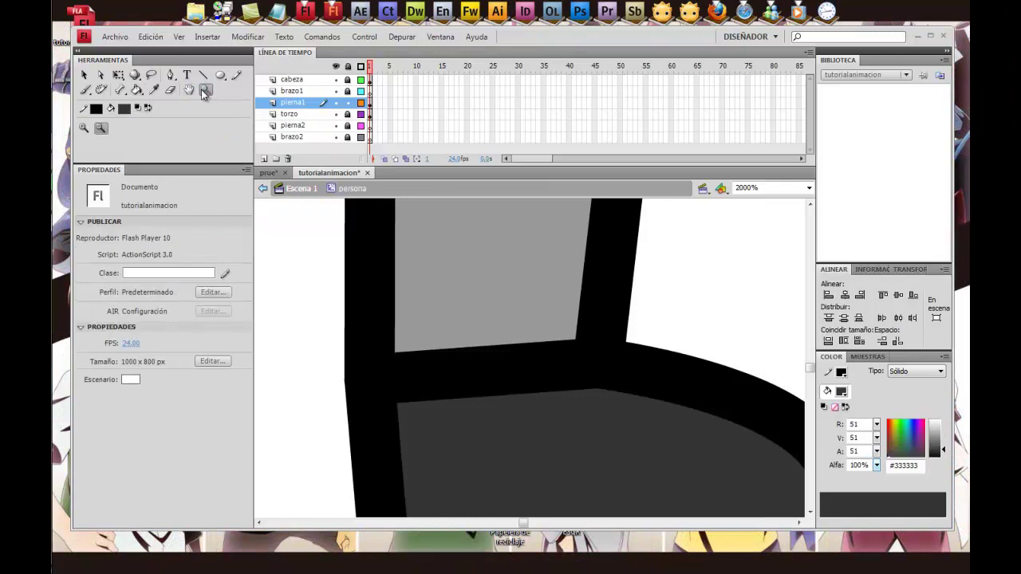
{"action": "left_click", "coordinate": [524, 274]}
{"action": "left_click", "coordinate": [526, 292]}
{"action": "left_click", "coordinate": [526, 292]}
{"action": "left_click", "coordinate": [523, 306]}
{"action": "left_click", "coordinate": [520, 309]}
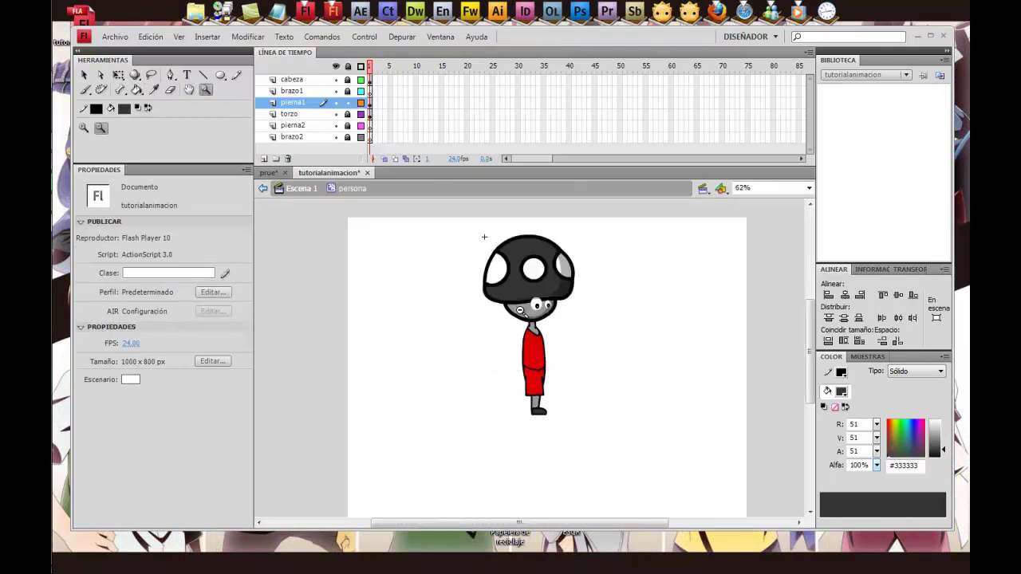
{"action": "left_click_drag", "start_coordinate": [480, 228], "coordinate": [609, 426]}
{"action": "left_click", "coordinate": [84, 74]}
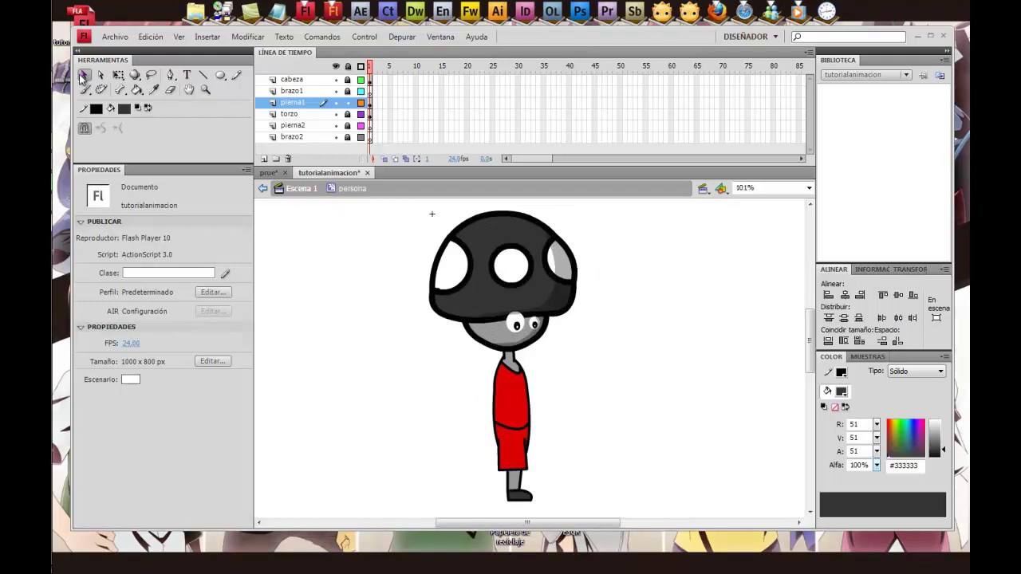
{"action": "left_click", "coordinate": [300, 105]}
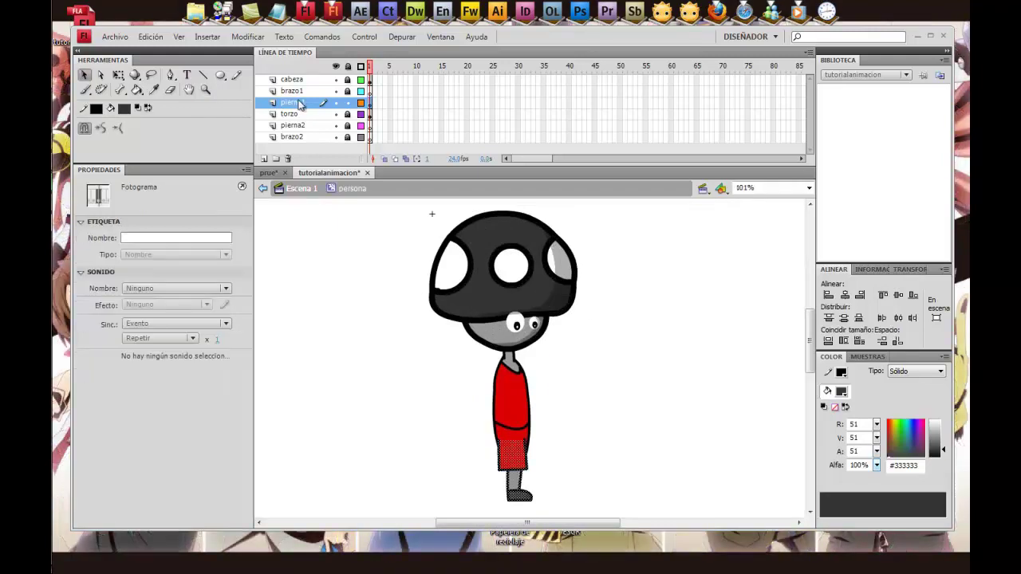
{"action": "double_click", "coordinate": [295, 103]}
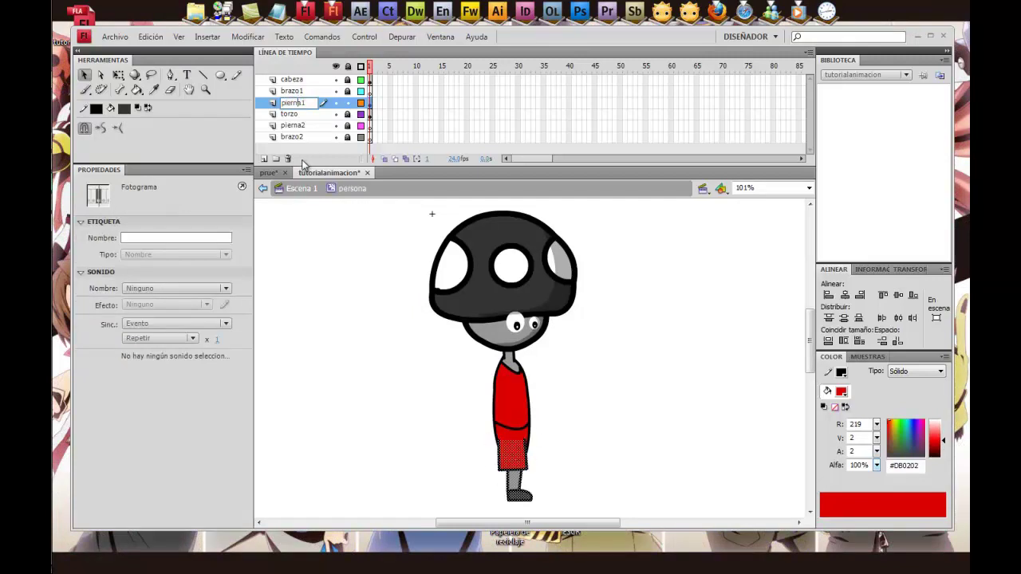
{"action": "double_click", "coordinate": [314, 104]}
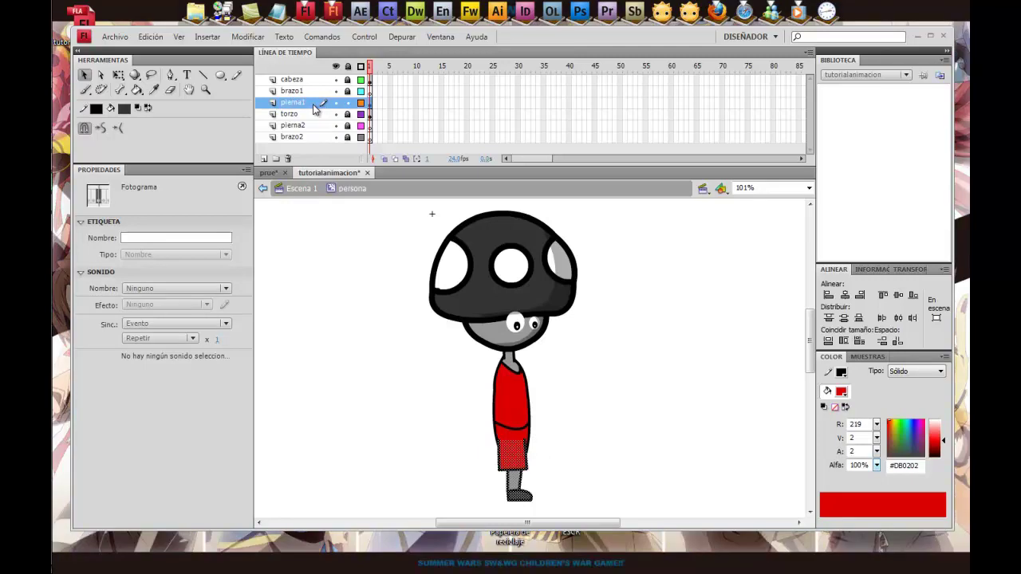
- Lock pierna1, then paste the leg onto the unlocked pierna2 layer and place it behind and slightly ahead of the first leg
{"action": "left_click", "coordinate": [310, 125]}
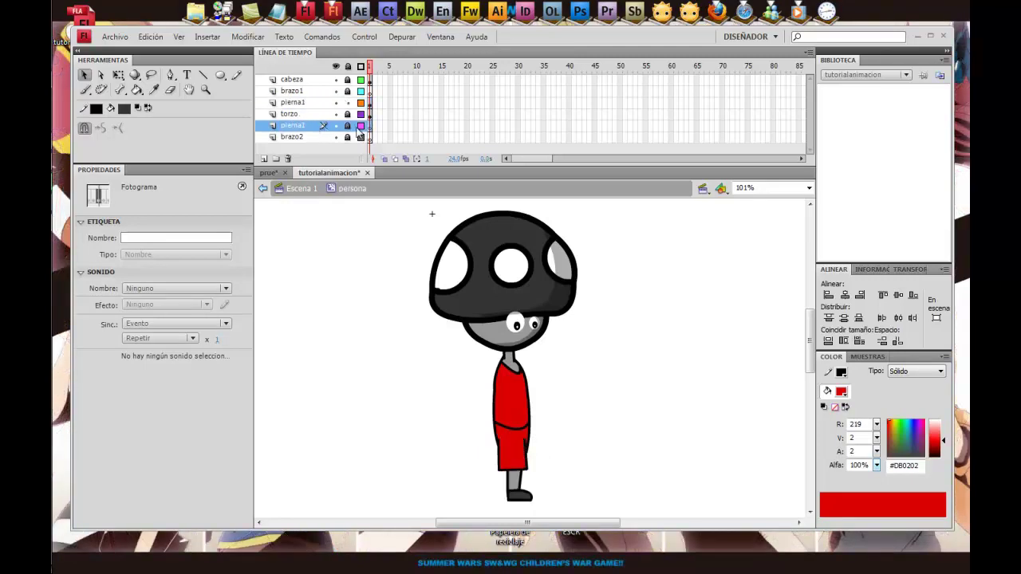
{"action": "left_click", "coordinate": [348, 103]}
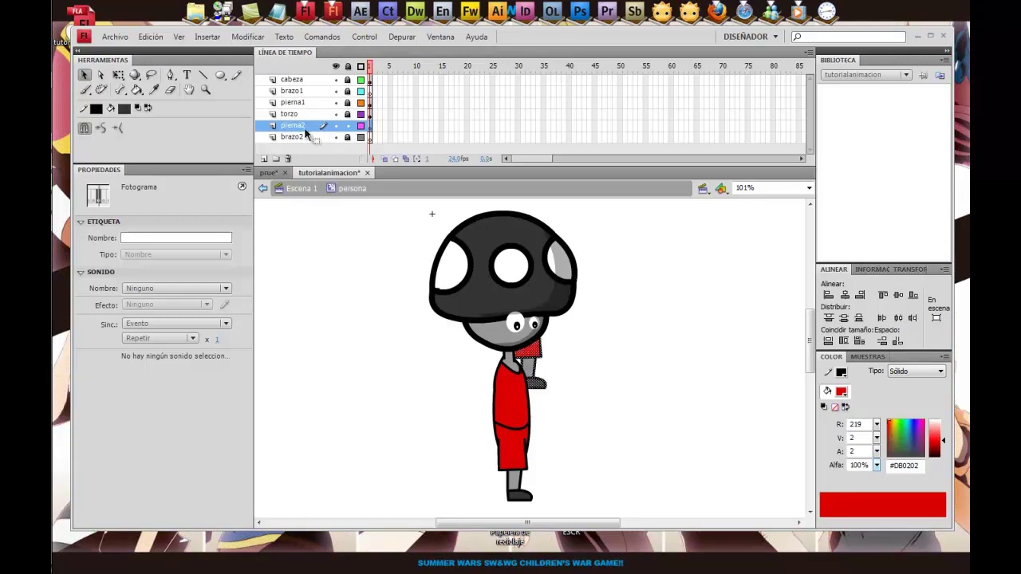
{"action": "mouse_move", "coordinate": [532, 365]}
{"action": "left_mouse_down"}
{"action": "mouse_move", "coordinate": [549, 476]}
{"action": "mouse_move", "coordinate": [531, 476]}
{"action": "left_mouse_up"}
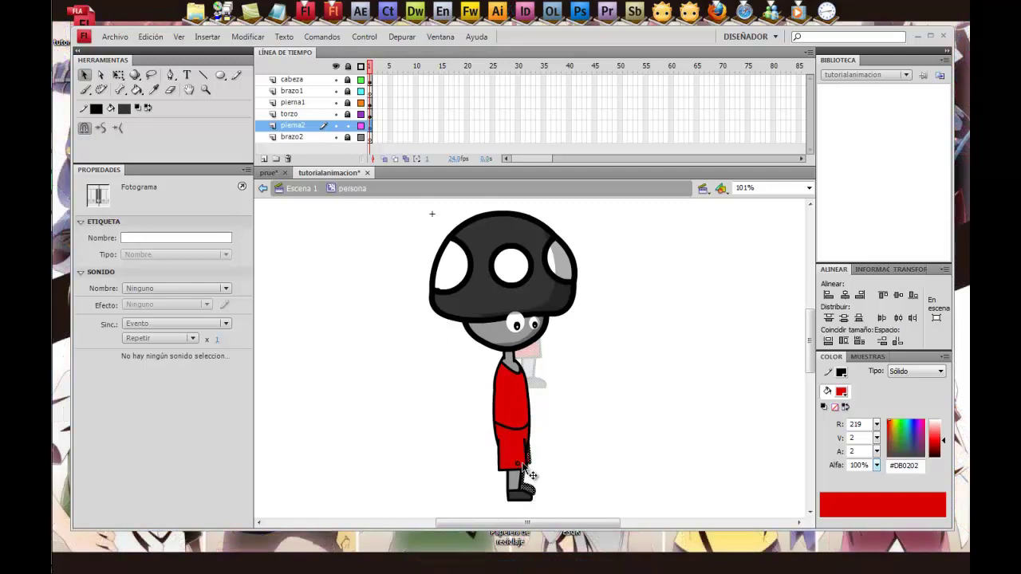
{"action": "left_click", "coordinate": [585, 465]}
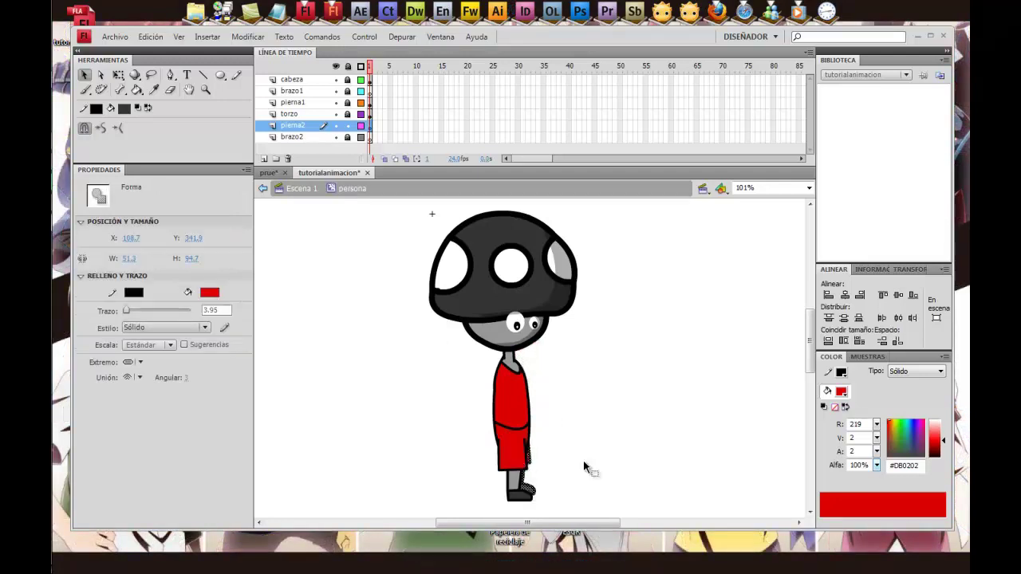
- Draw a narrow closed arm outline with black lines on the unlocked brazo1 layer, slanting down and forward from the shoulder
{"action": "left_click", "coordinate": [324, 93]}
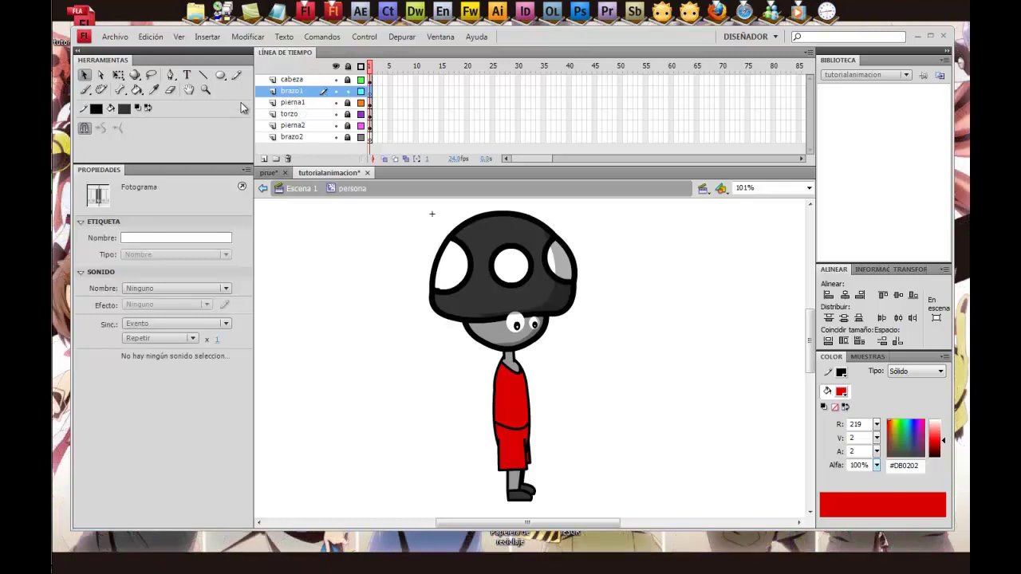
{"action": "left_click", "coordinate": [205, 90]}
{"action": "left_click_drag", "start_coordinate": [483, 348], "coordinate": [636, 501]}
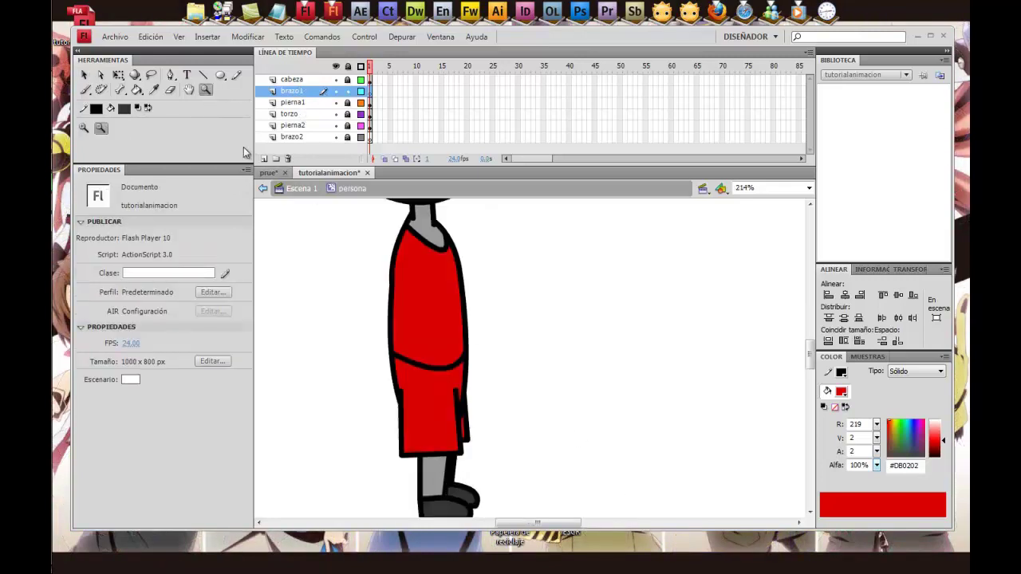
{"action": "left_click", "coordinate": [203, 74]}
{"action": "mouse_move", "coordinate": [417, 260]}
{"action": "left_mouse_down"}
{"action": "mouse_move", "coordinate": [503, 319]}
{"action": "mouse_move", "coordinate": [487, 304]}
{"action": "mouse_move", "coordinate": [499, 318]}
{"action": "mouse_move", "coordinate": [479, 326]}
{"action": "mouse_move", "coordinate": [487, 329]}
{"action": "left_mouse_up"}
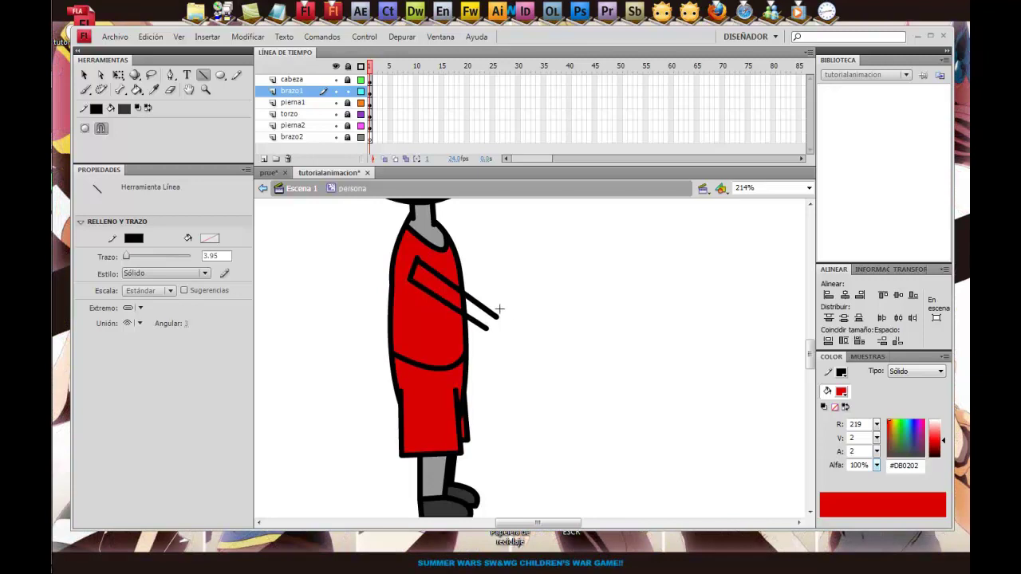
{"action": "left_click_drag", "start_coordinate": [487, 328], "coordinate": [499, 317]}
- Round the shoulder end of the arm outline by reshaping its short end line
{"action": "left_click", "coordinate": [84, 75]}
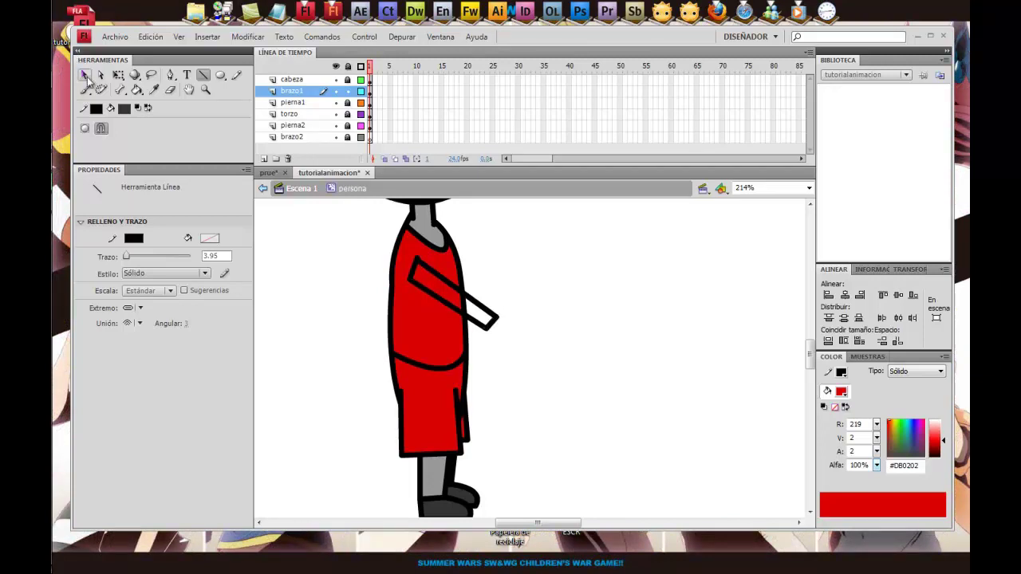
{"action": "left_click", "coordinate": [419, 262]}
{"action": "left_click_drag", "start_coordinate": [425, 272], "coordinate": [421, 287]}
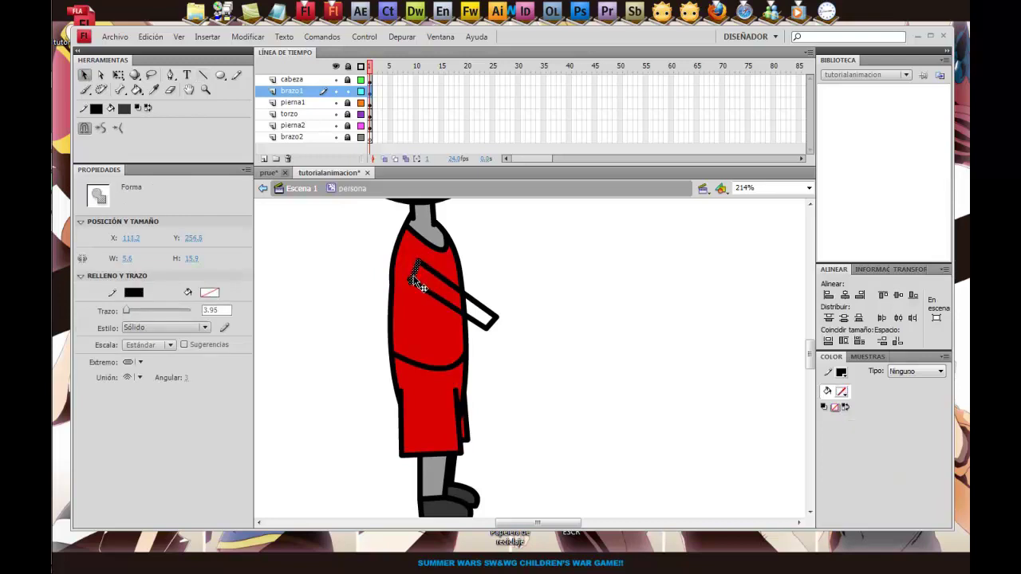
{"action": "left_click", "coordinate": [505, 287]}
{"action": "left_click", "coordinate": [417, 267]}
{"action": "left_click", "coordinate": [413, 273]}
{"action": "left_click", "coordinate": [412, 276]}
{"action": "left_click", "coordinate": [409, 284]}
{"action": "left_click", "coordinate": [409, 283]}
{"action": "left_click", "coordinate": [413, 281]}
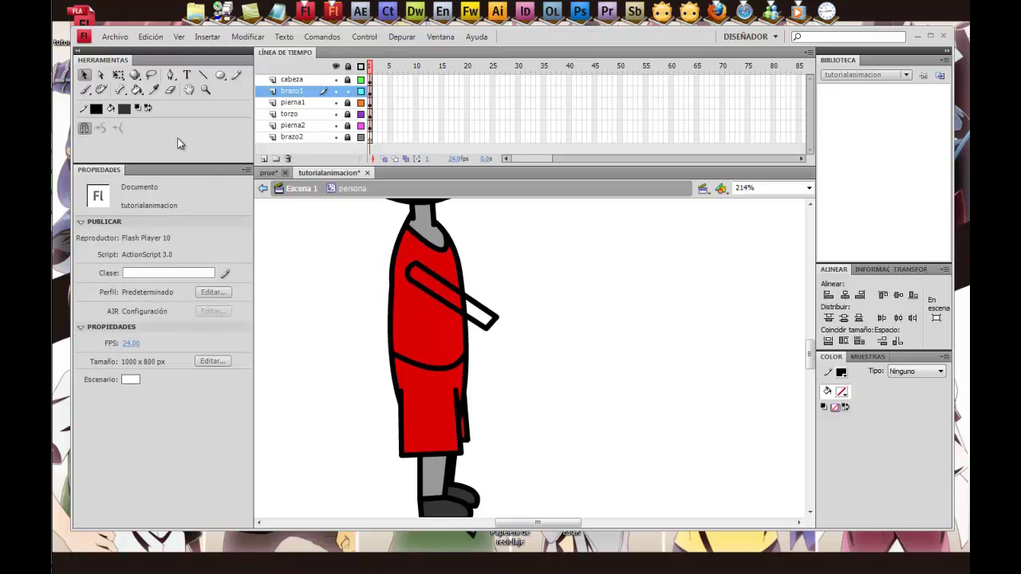
- Fill the arm outline with the skin grey #999999
{"action": "left_click", "coordinate": [137, 89]}
{"action": "scroll", "coordinate": [393, 340], "scroll_direction": "up", "scroll_amount": 2}
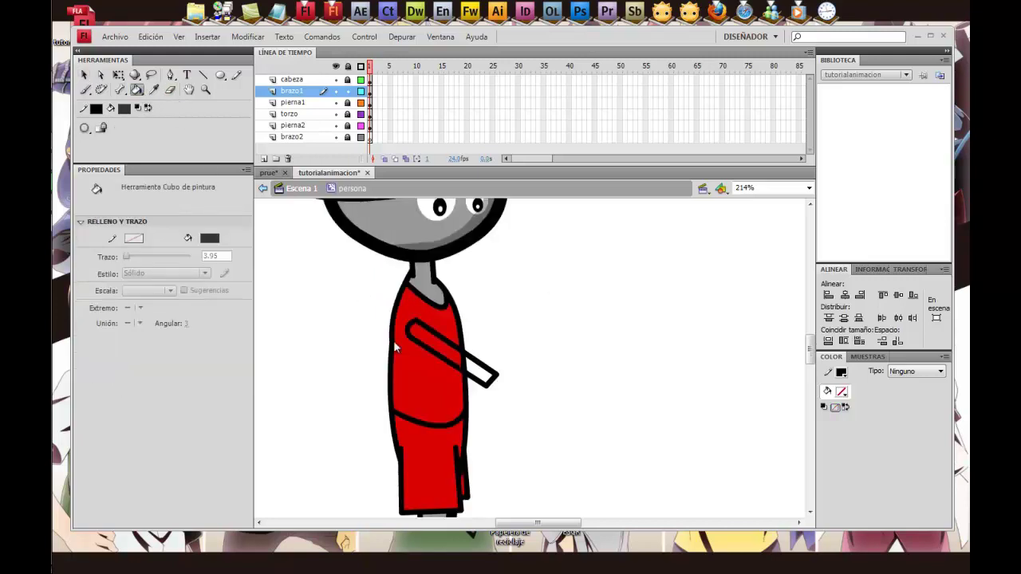
{"action": "left_click", "coordinate": [124, 108]}
{"action": "left_click", "coordinate": [390, 225]}
{"action": "left_click", "coordinate": [438, 351]}
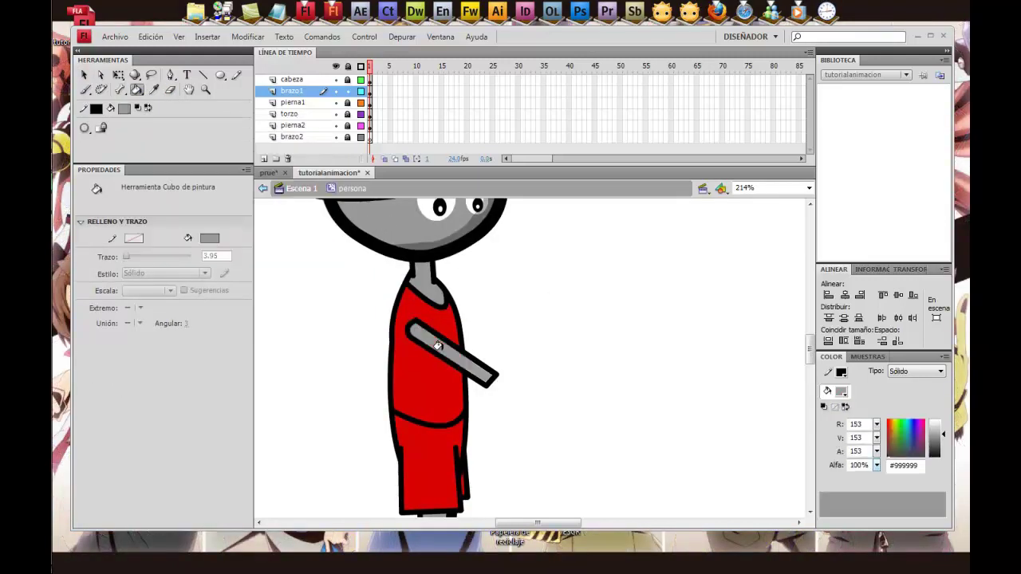
{"action": "left_click", "coordinate": [84, 74]}
{"action": "left_click", "coordinate": [203, 74]}
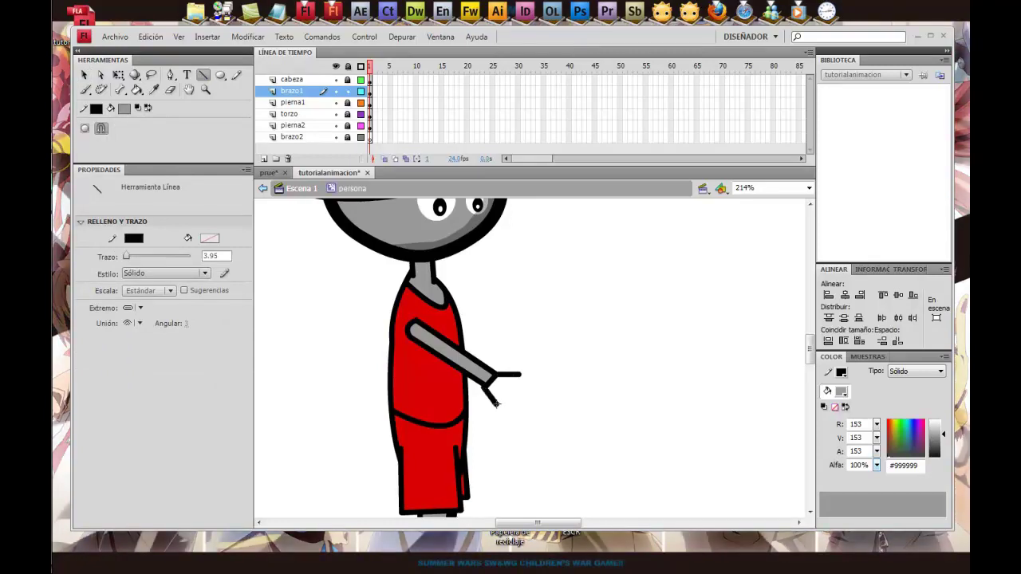
{"action": "scroll", "coordinate": [508, 387], "scroll_direction": "down", "scroll_amount": 2}
{"action": "scroll", "coordinate": [510, 388], "scroll_direction": "up", "scroll_amount": 4}
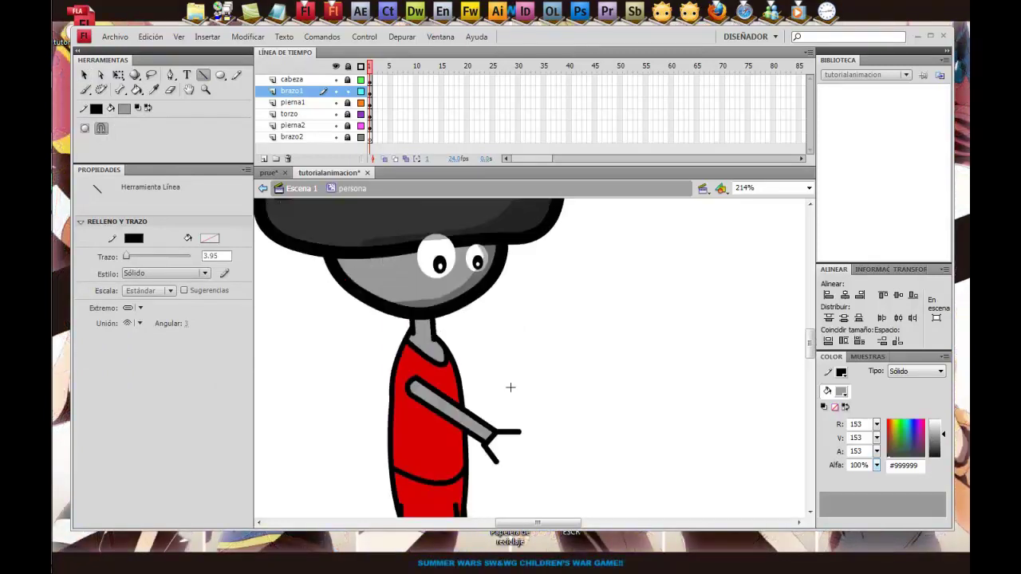
{"action": "key", "text": "ctrl+z"}
{"action": "key", "text": "ctrl+z"}
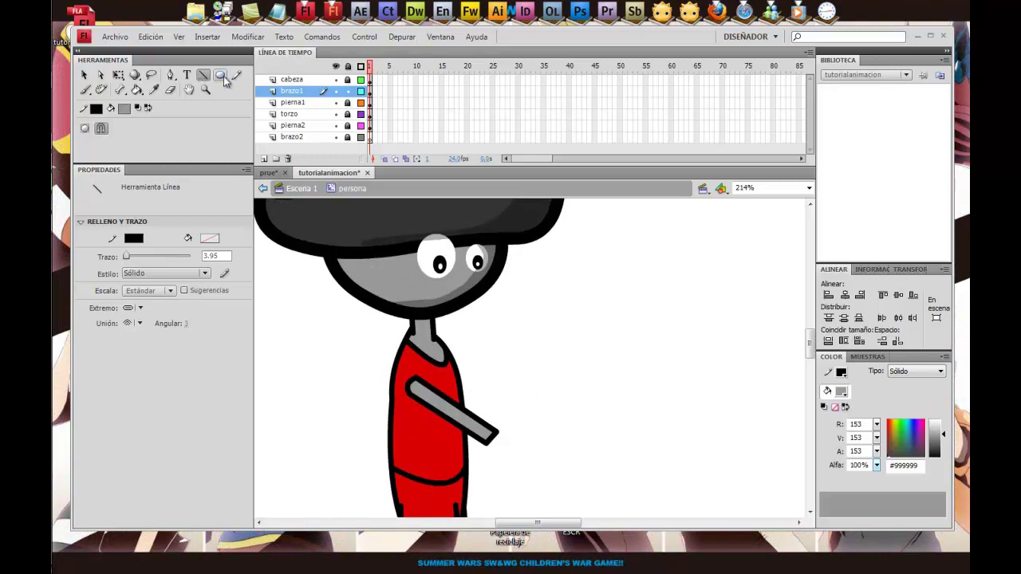
- Draw a rounded closed hand outline freehand at the end of the arm with the Pencil tool
{"action": "left_click", "coordinate": [236, 75]}
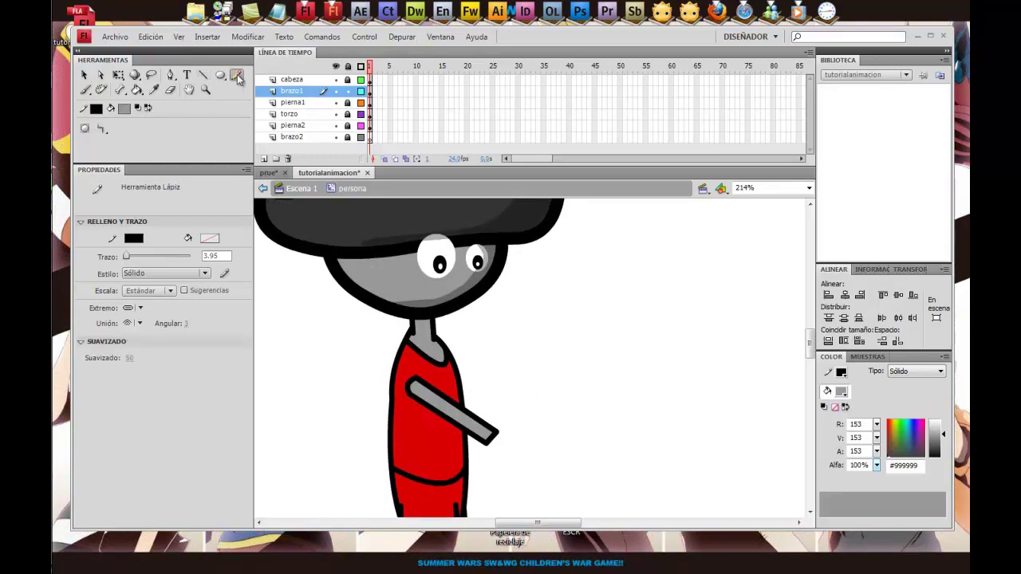
{"action": "left_click", "coordinate": [221, 75]}
{"action": "left_click", "coordinate": [236, 75]}
{"action": "left_click_drag", "start_coordinate": [499, 429], "coordinate": [538, 436]}
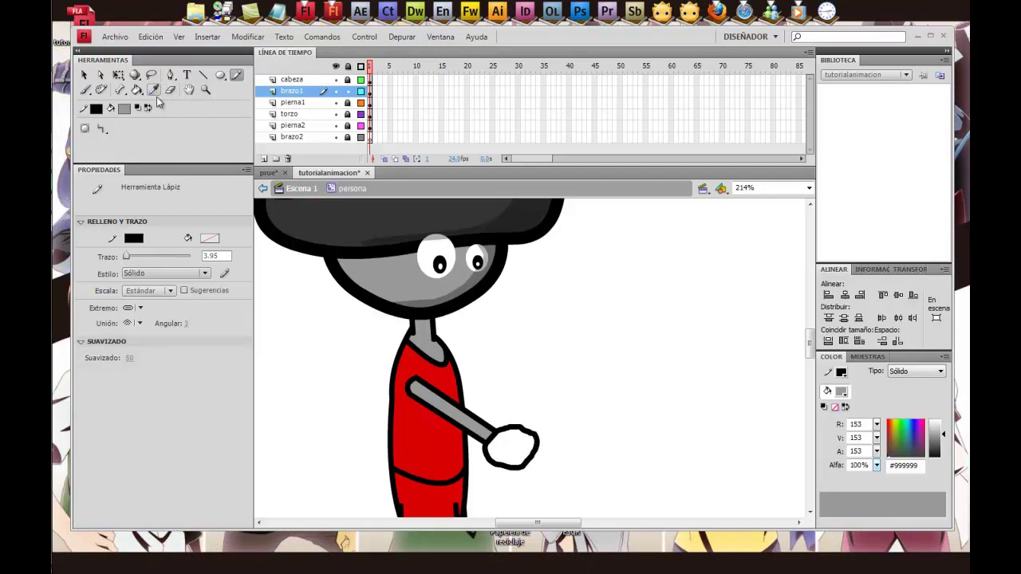
- Set the fill colour to the shirt's red #DB0202, try it on the hand, and undo the fill and the pencil outline
{"action": "left_click", "coordinate": [124, 110]}
{"action": "left_click", "coordinate": [416, 360]}
{"action": "left_click", "coordinate": [136, 90]}
{"action": "left_click", "coordinate": [510, 438]}
{"action": "scroll", "coordinate": [512, 448], "scroll_direction": "down", "scroll_amount": 2}
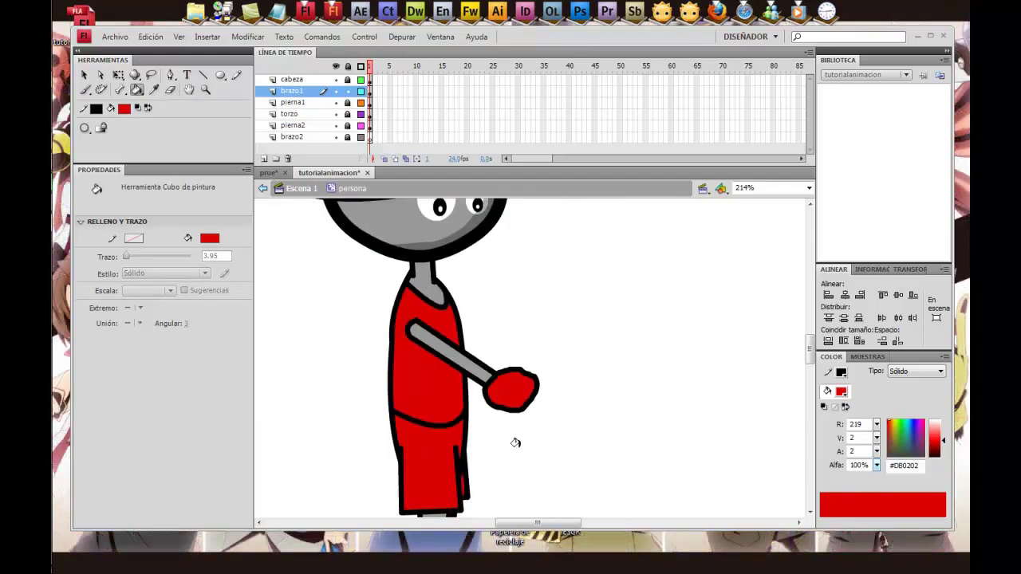
{"action": "key", "text": "ctrl+z"}
{"action": "key", "text": "ctrl+z"}
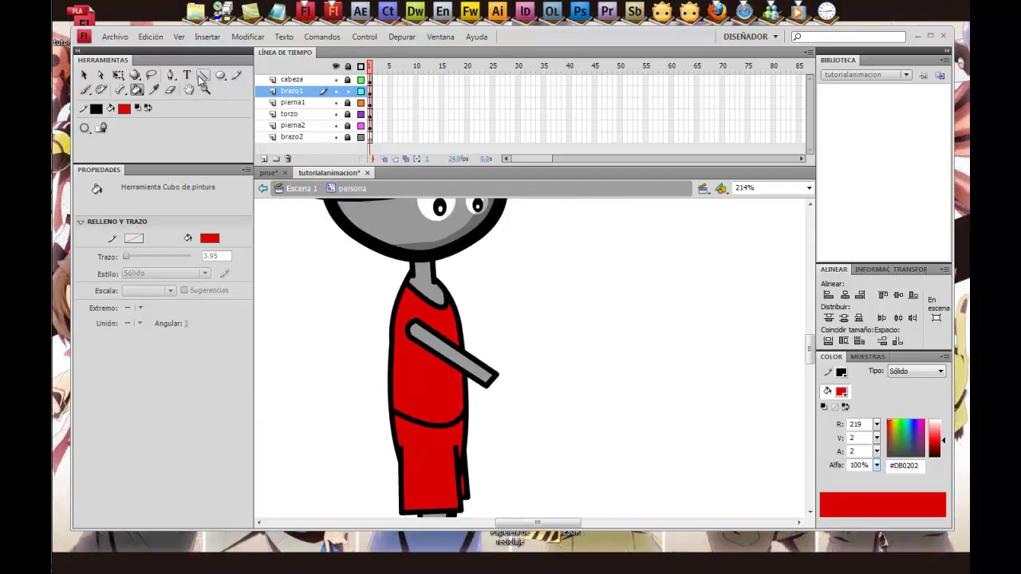
- Draw a closed hand outline from short black lines at the end of the arm and bend its edges into curves
{"action": "left_click", "coordinate": [203, 75]}
{"action": "left_click_drag", "start_coordinate": [512, 374], "coordinate": [531, 374]}
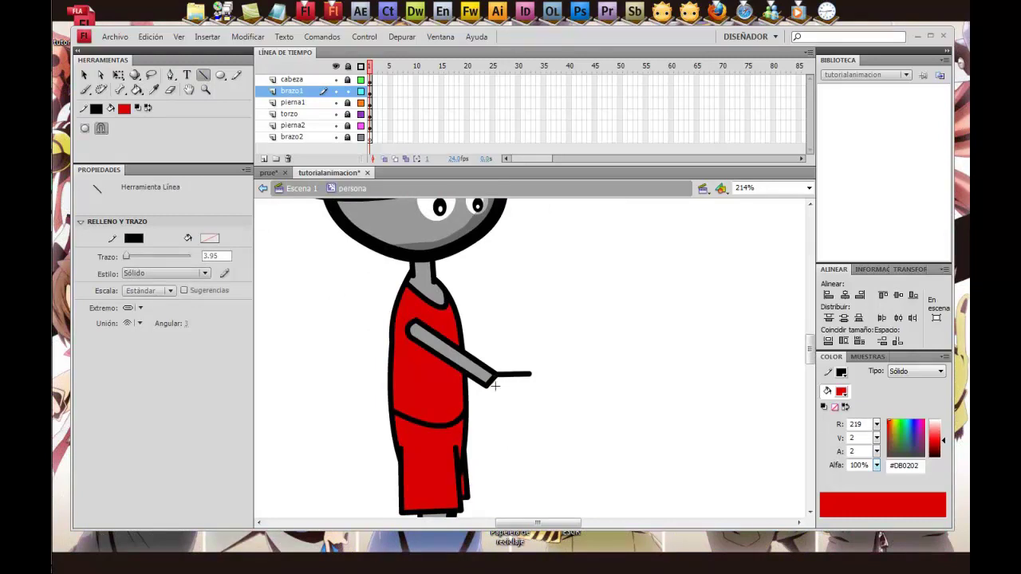
{"action": "mouse_move", "coordinate": [493, 413]}
{"action": "left_mouse_down"}
{"action": "mouse_move", "coordinate": [529, 412]}
{"action": "mouse_move", "coordinate": [543, 395]}
{"action": "left_mouse_up"}
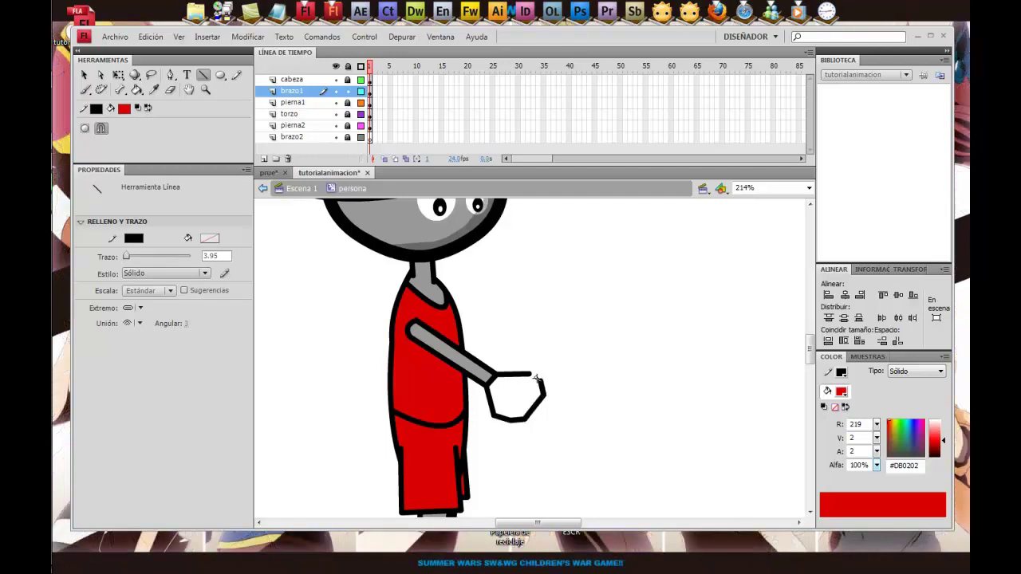
{"action": "left_click", "coordinate": [85, 74]}
{"action": "left_click_drag", "start_coordinate": [513, 376], "coordinate": [511, 369]}
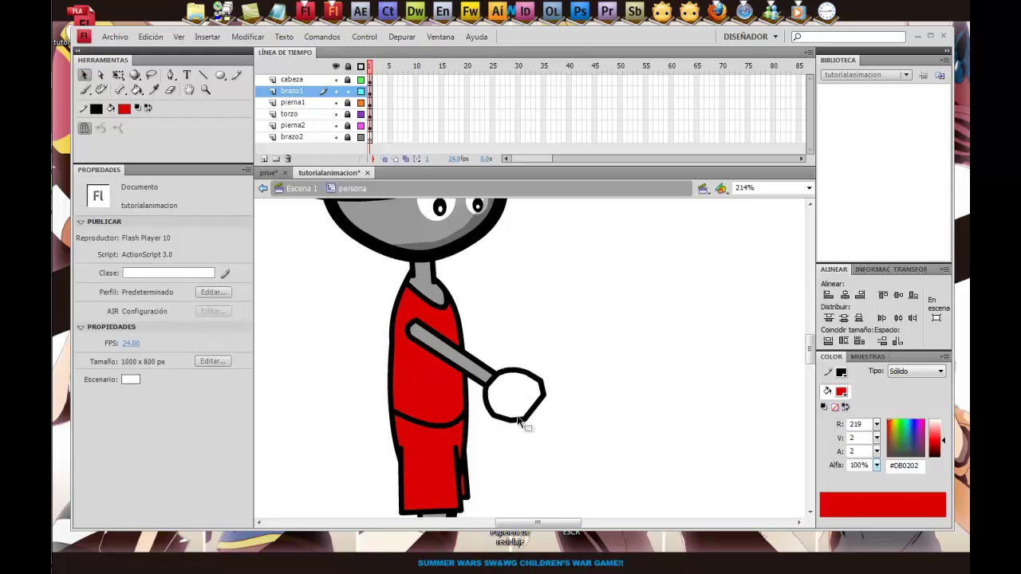
- Fill the hand with red #DB0202, and draw a line across the forearm to fill a matching red cuff at the wrist
{"action": "left_click", "coordinate": [137, 89]}
{"action": "left_click", "coordinate": [518, 393]}
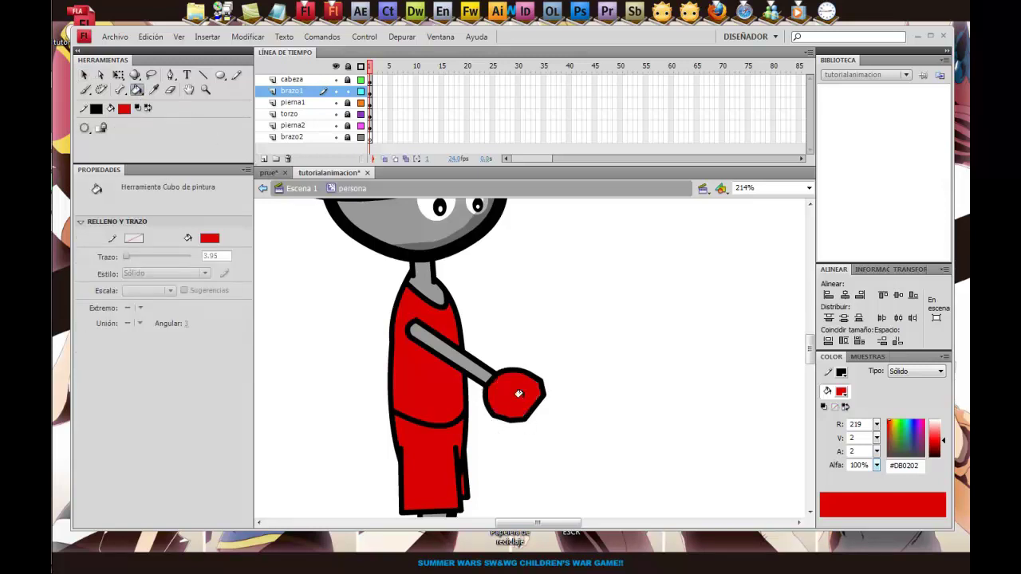
{"action": "scroll", "coordinate": [573, 497], "scroll_direction": "up", "scroll_amount": 3}
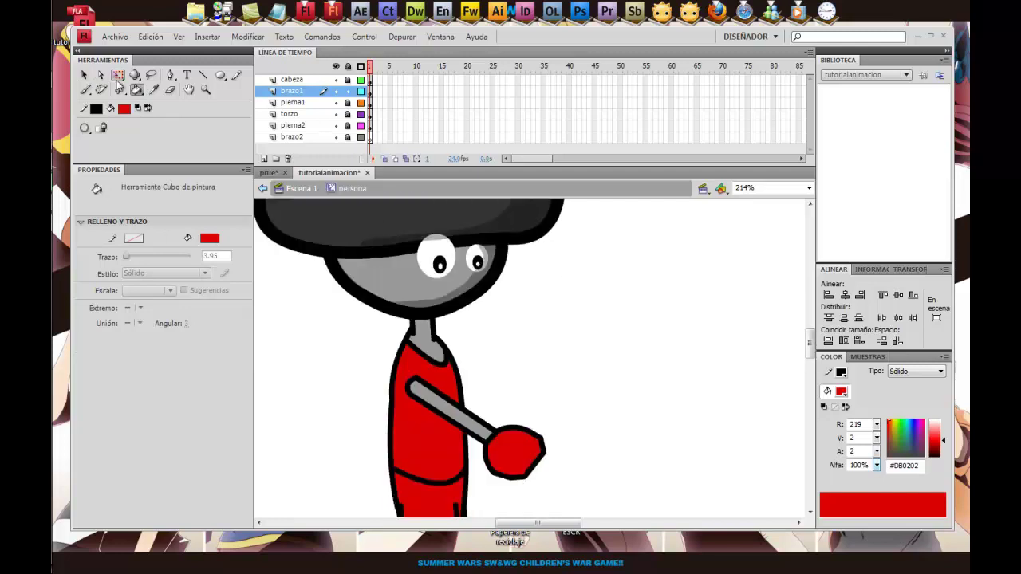
{"action": "left_click", "coordinate": [204, 75]}
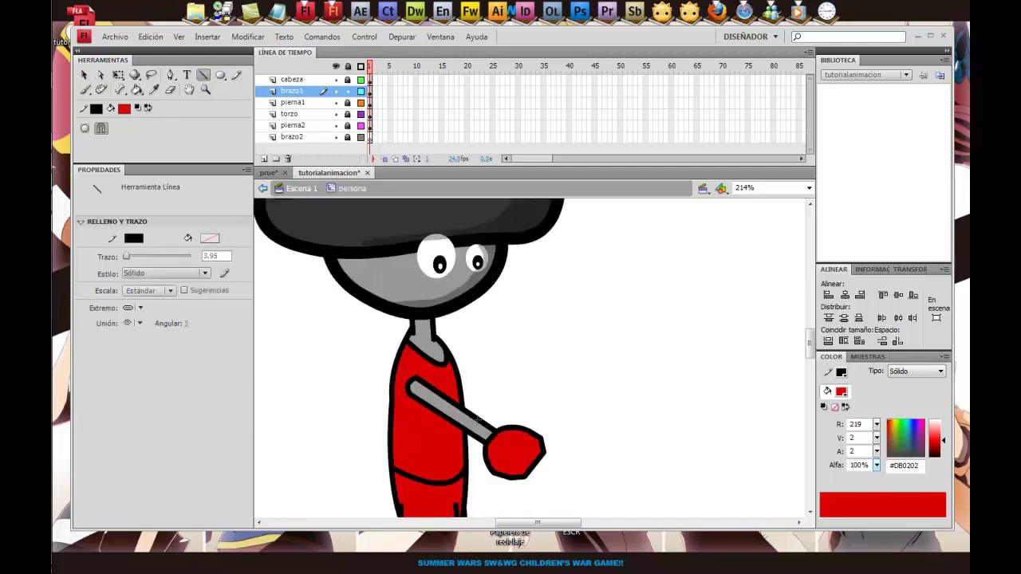
{"action": "left_click", "coordinate": [137, 90]}
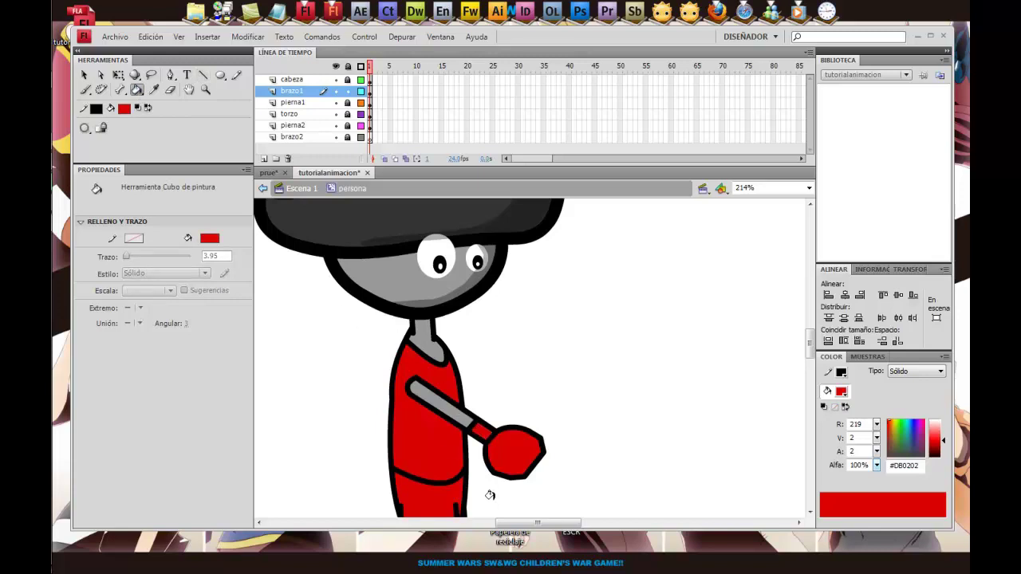
- Copy the finished arm from brazo1, lock that layer, and paste the arm onto the unlocked brazo2 layer
{"action": "scroll", "coordinate": [431, 435], "scroll_direction": "down", "scroll_amount": 8}
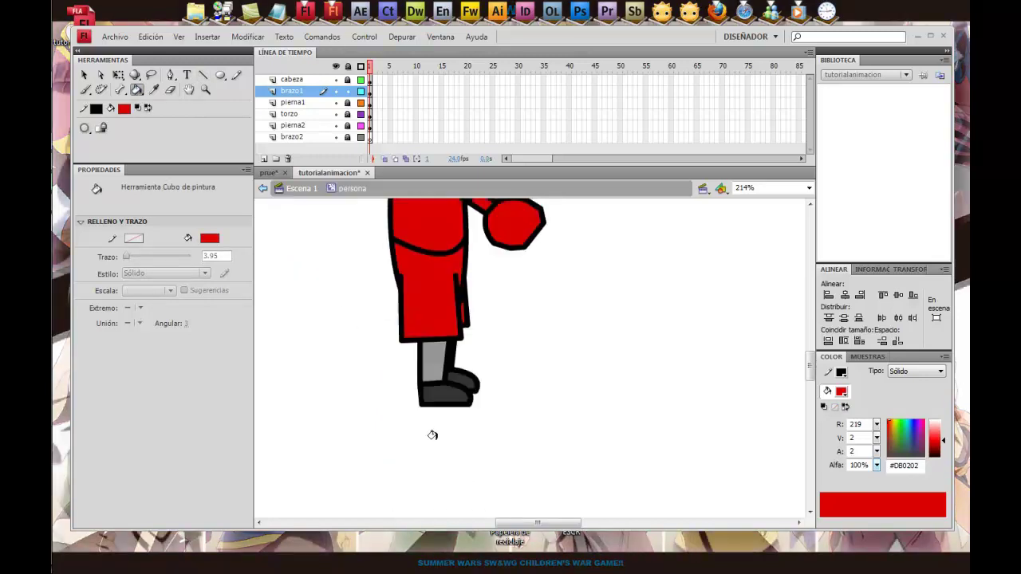
{"action": "scroll", "coordinate": [432, 431], "scroll_direction": "up", "scroll_amount": 10}
{"action": "scroll", "coordinate": [432, 434], "scroll_direction": "down", "scroll_amount": 2}
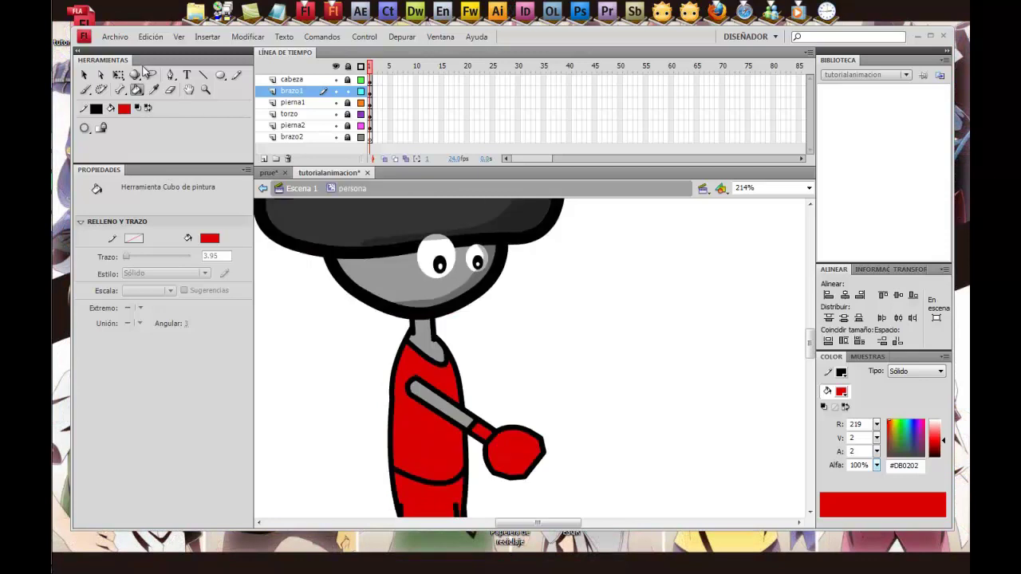
{"action": "left_click", "coordinate": [282, 94]}
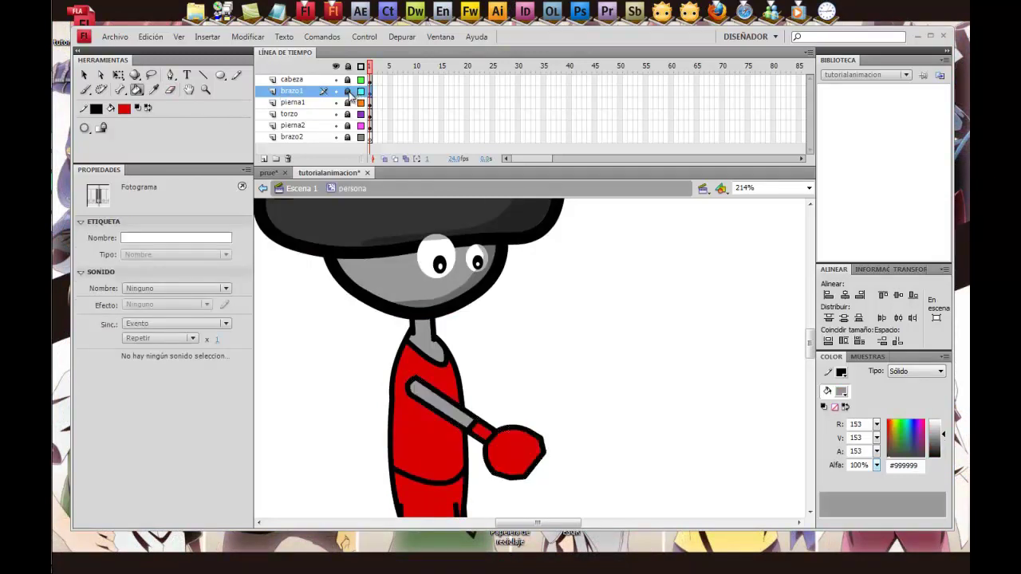
{"action": "left_click", "coordinate": [313, 127]}
{"action": "left_click", "coordinate": [340, 139]}
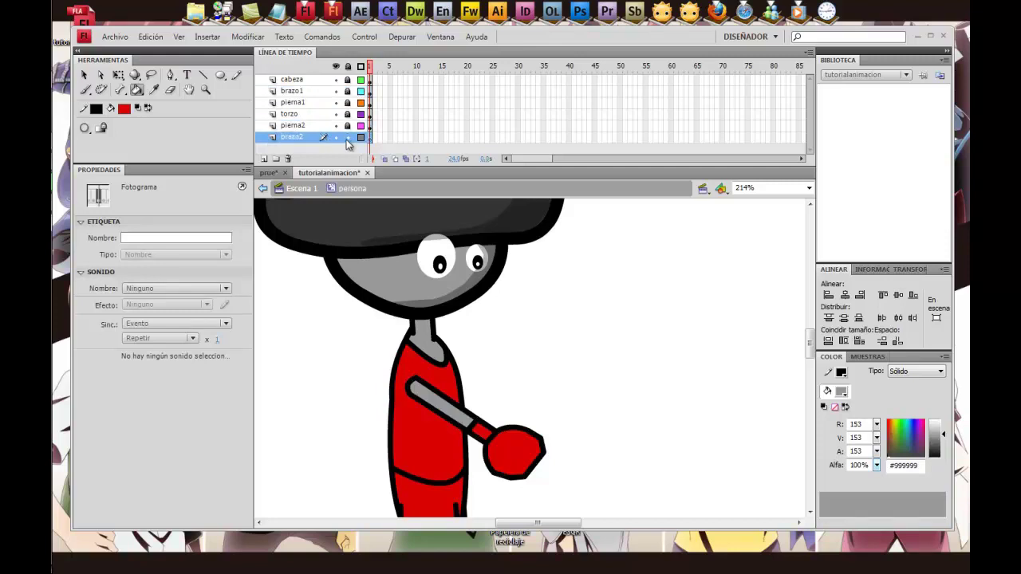
{"action": "key", "text": "ctrl+v"}
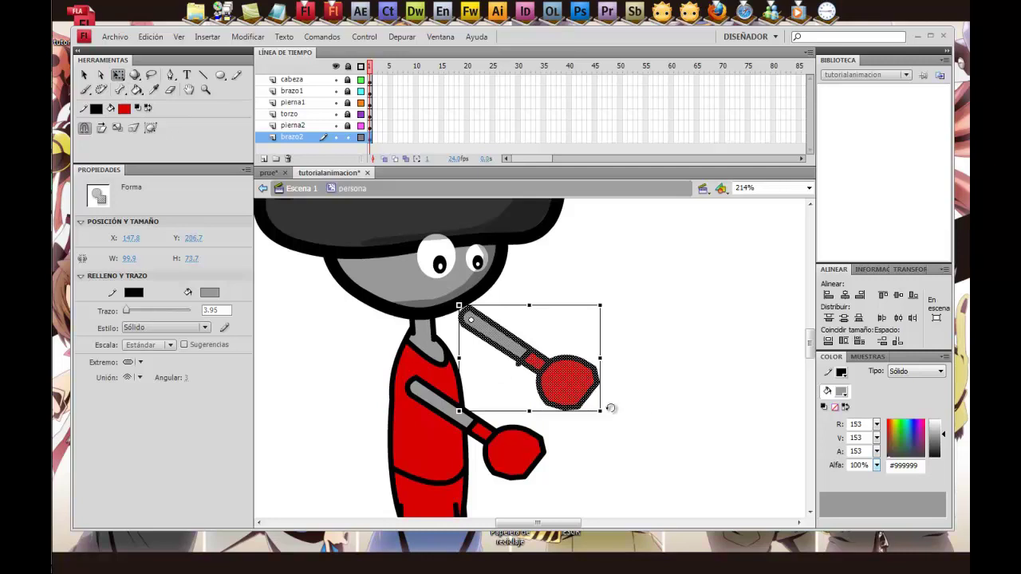
- Rotate the pasted arm upward to nearly horizontal and place it behind the torso at shoulder height, just above the first arm
{"action": "left_click_drag", "start_coordinate": [615, 387], "coordinate": [645, 373]}
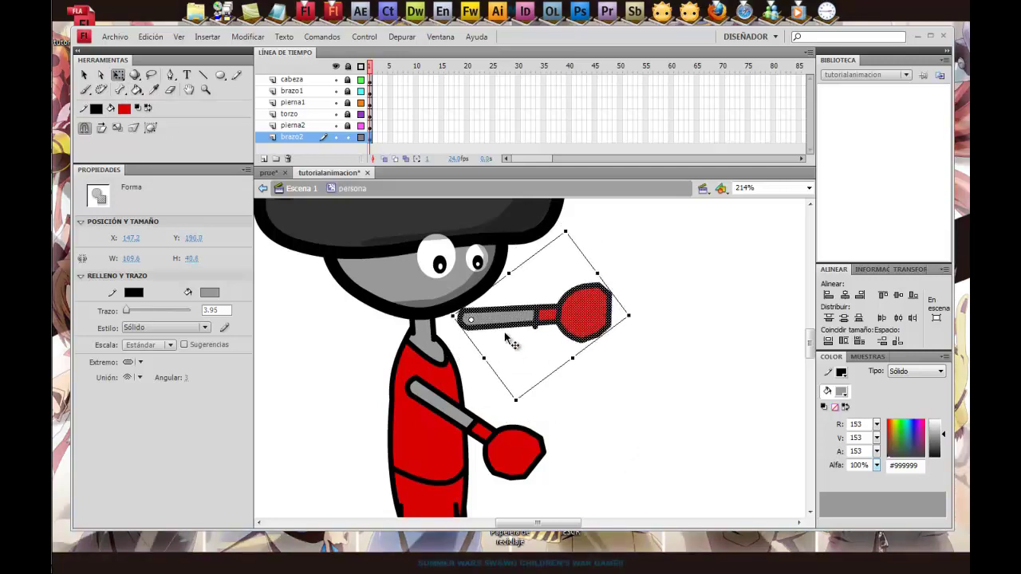
{"action": "left_click_drag", "start_coordinate": [513, 347], "coordinate": [454, 388]}
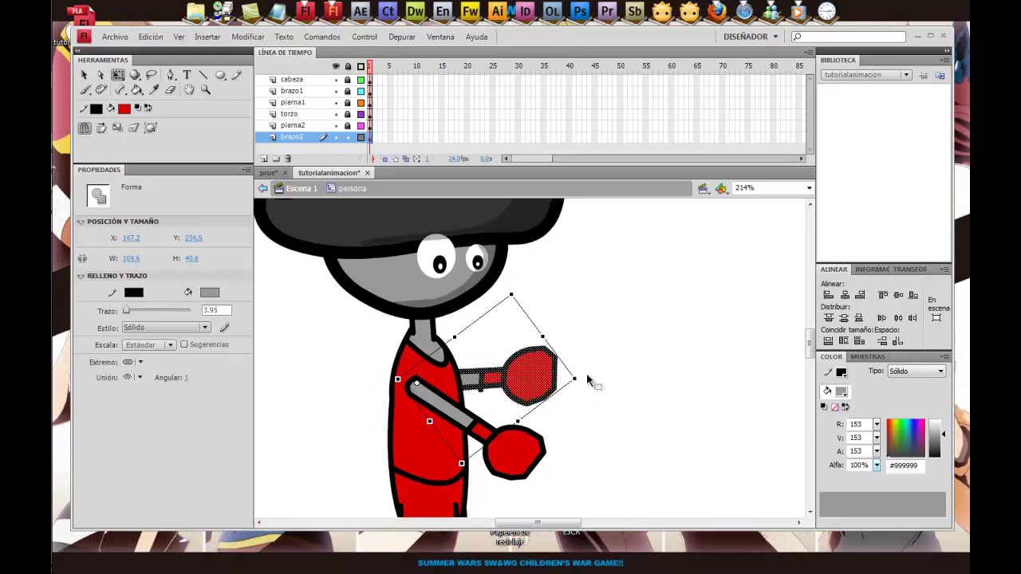
{"action": "left_click_drag", "start_coordinate": [584, 380], "coordinate": [579, 419]}
{"action": "left_click", "coordinate": [634, 349]}
- View the whole character and leave the persona symbol to return to Escena 1
{"action": "scroll", "coordinate": [634, 349], "scroll_direction": "down", "scroll_amount": 3}
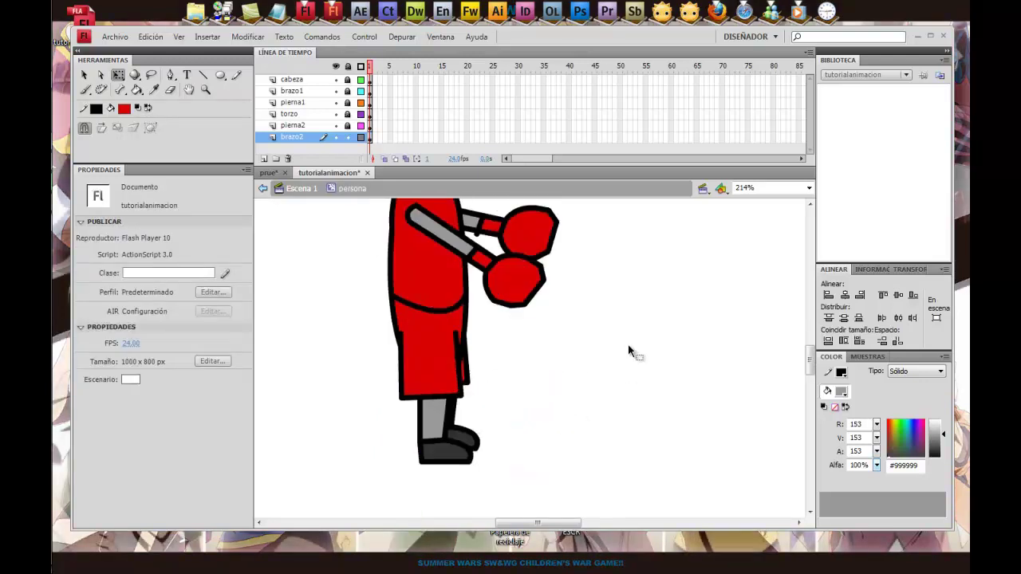
{"action": "scroll", "coordinate": [630, 352], "scroll_direction": "up", "scroll_amount": 2}
{"action": "left_click", "coordinate": [204, 89]}
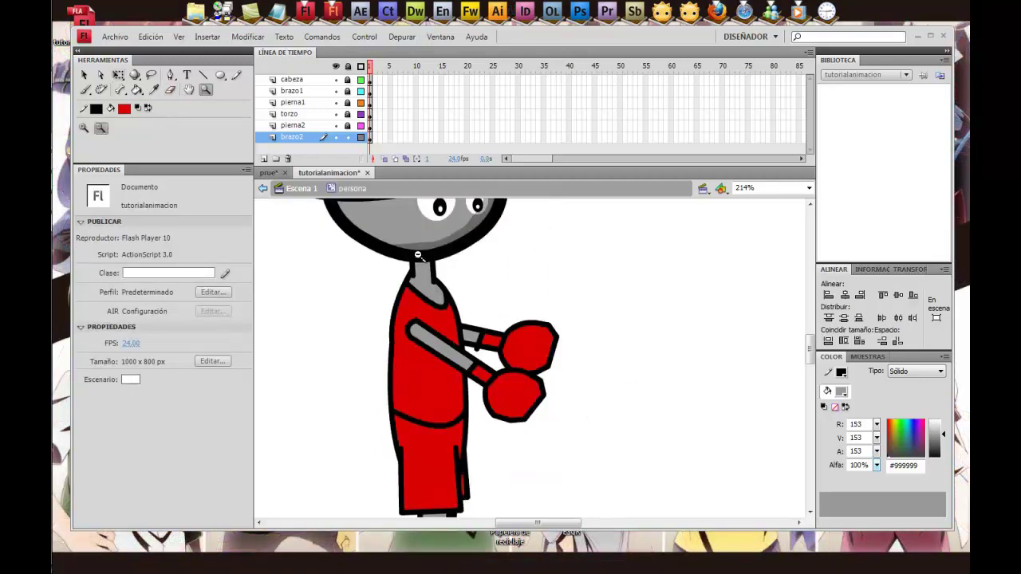
{"action": "triple_click", "coordinate": [428, 295]}
{"action": "left_click", "coordinate": [526, 363], "text": "alt"}
{"action": "left_click_drag", "start_coordinate": [473, 272], "coordinate": [590, 448]}
{"action": "left_click", "coordinate": [85, 74]}
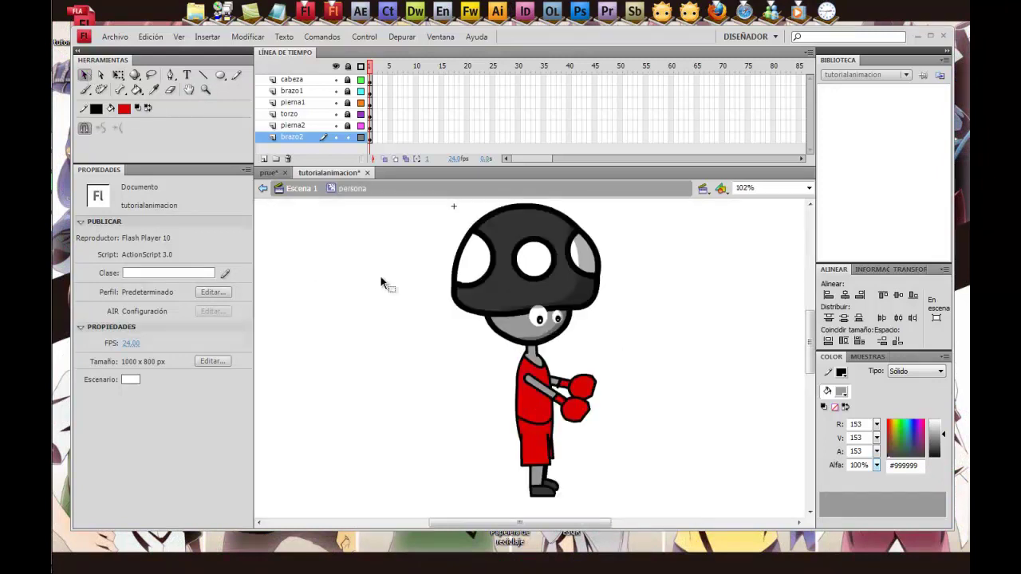
{"action": "left_click", "coordinate": [299, 189]}
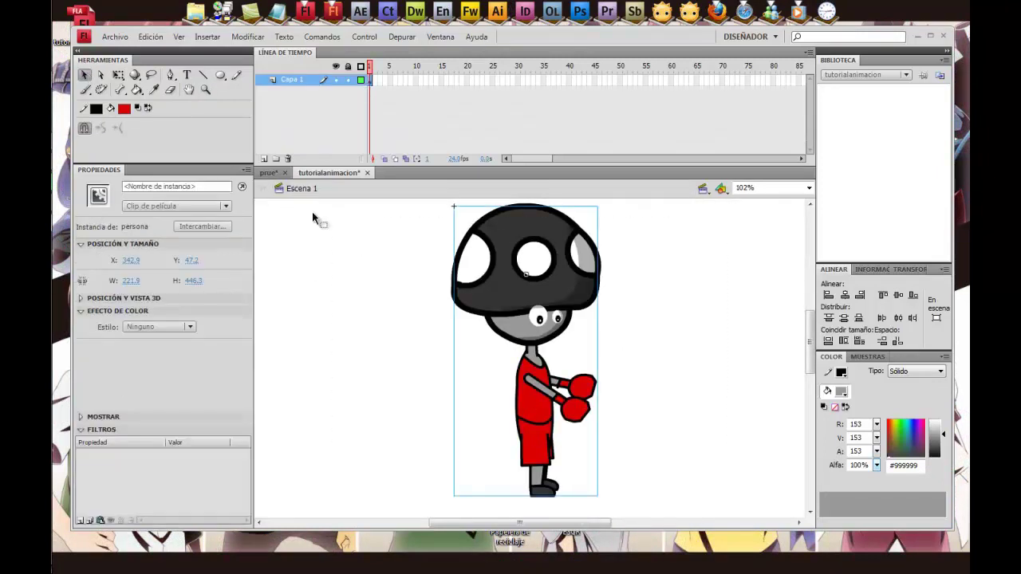
- Enlarge the persona instance on the stage to about 359 by 672 px with Free Transform, undoing the horizontal flip
{"action": "left_click", "coordinate": [405, 307]}
{"action": "key", "text": "z"}
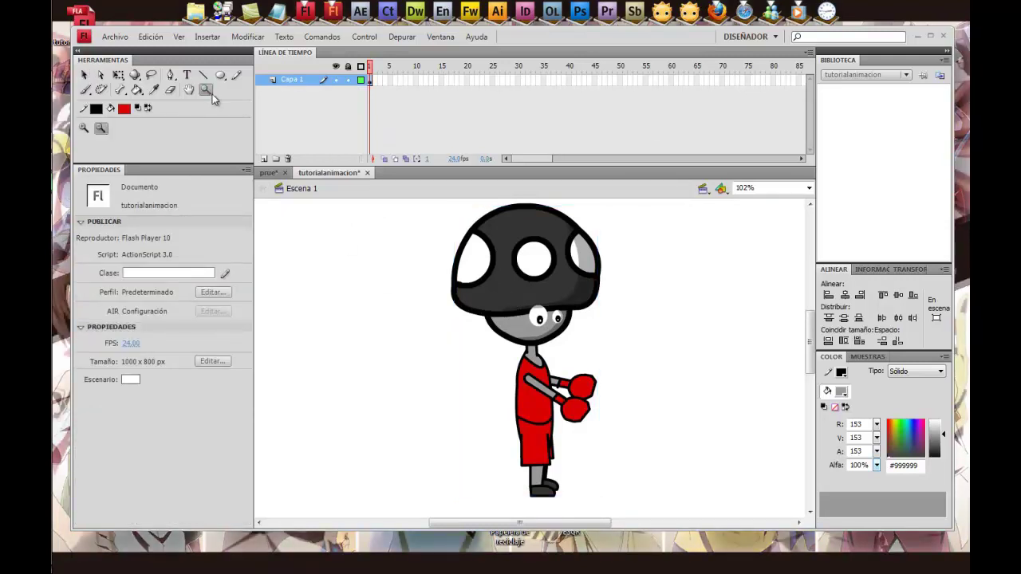
{"action": "left_click", "coordinate": [522, 317], "text": "alt"}
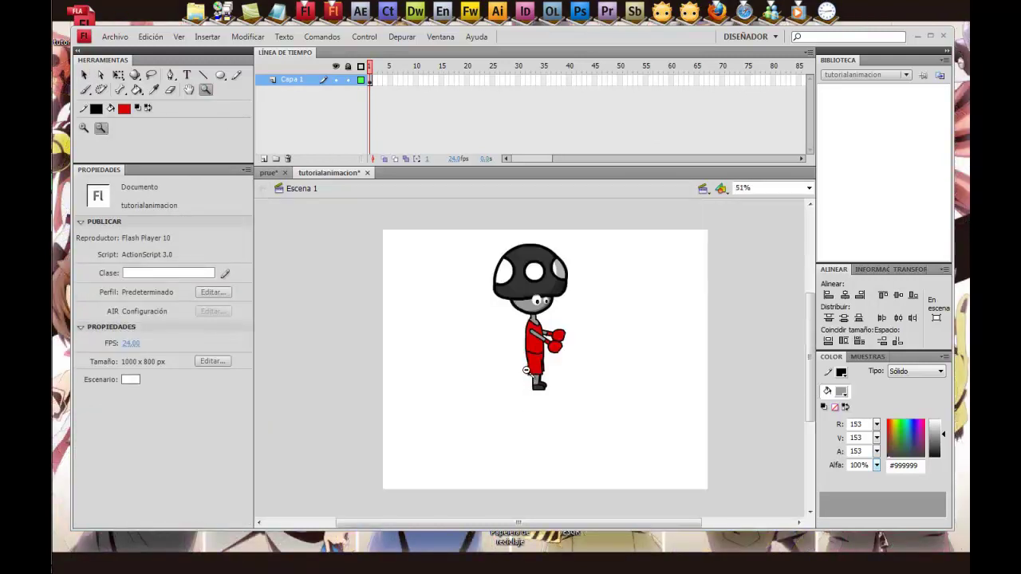
{"action": "left_click", "coordinate": [118, 76]}
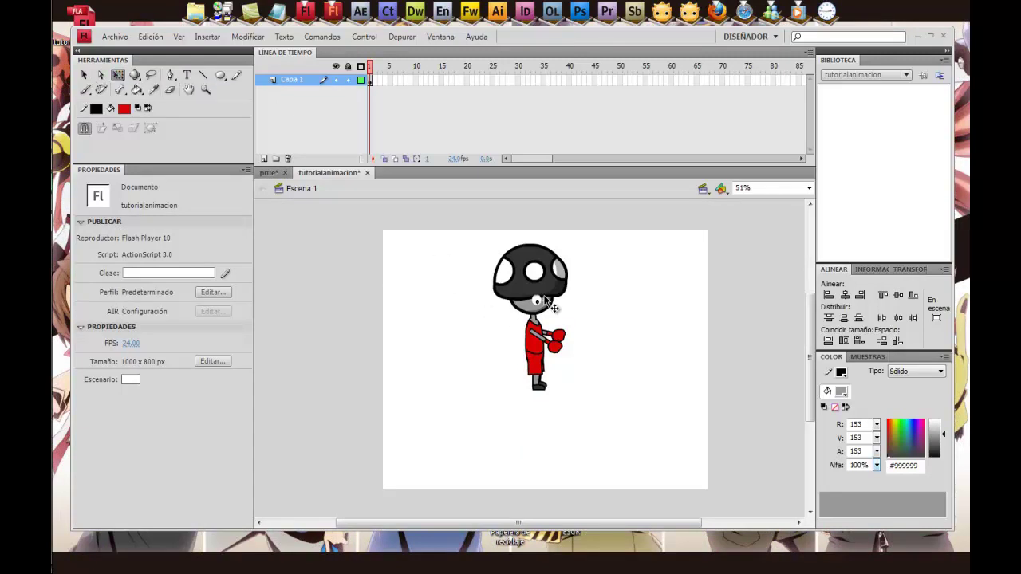
{"action": "left_click", "coordinate": [551, 307]}
{"action": "left_click_drag", "start_coordinate": [566, 390], "coordinate": [425, 459]}
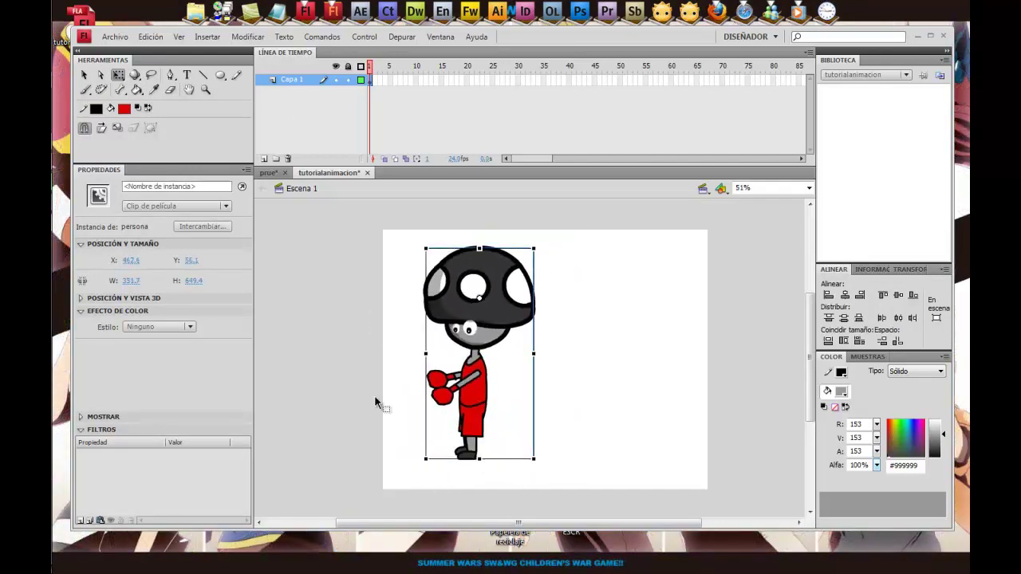
{"action": "key", "text": "ctrl+z"}
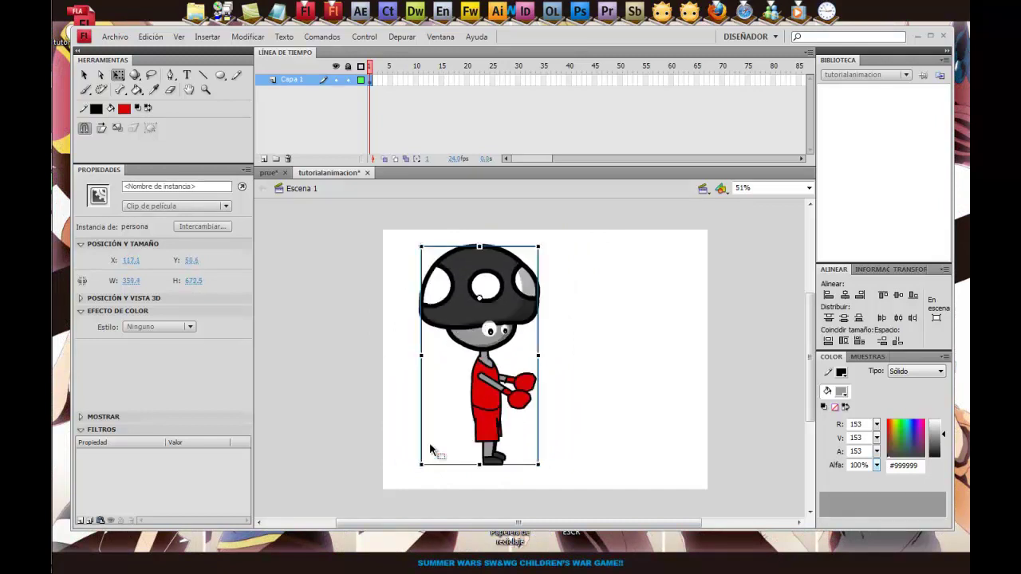
- Move the character toward the left side of the stage, to an X position of about 58, and deselect it
{"action": "left_click_drag", "start_coordinate": [490, 383], "coordinate": [465, 391]}
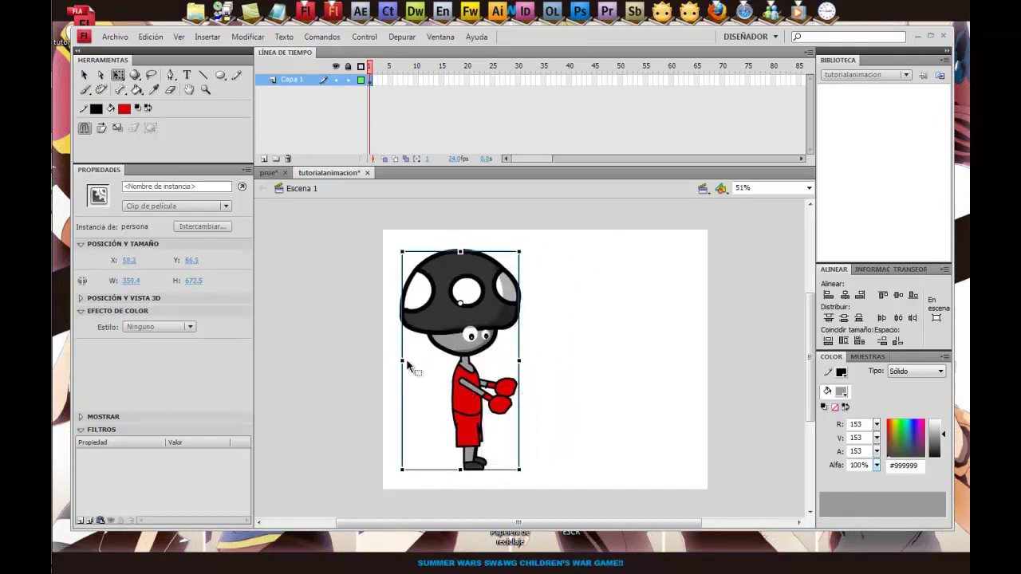
{"action": "left_click", "coordinate": [412, 359]}
{"action": "left_click", "coordinate": [469, 468]}
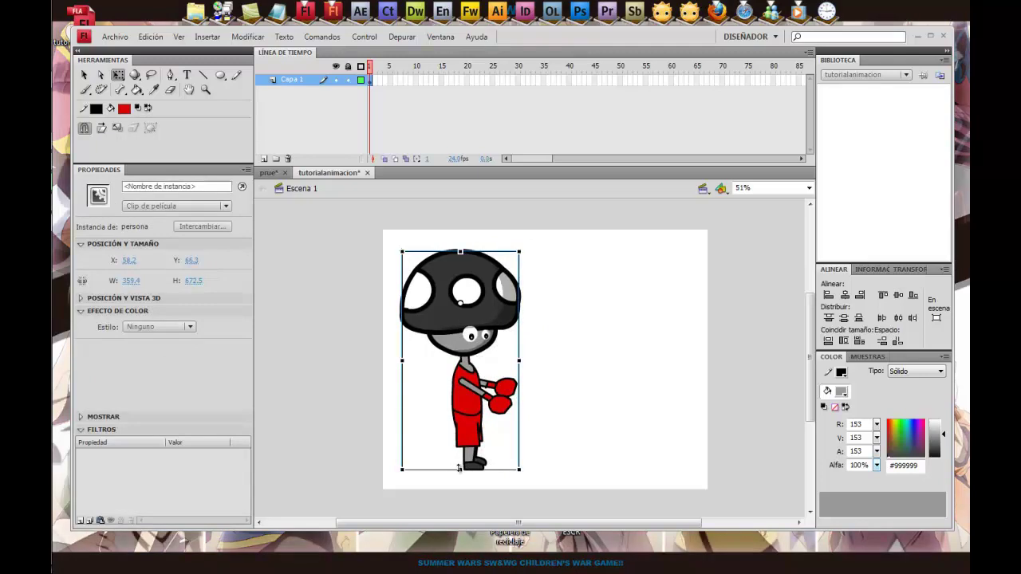
{"action": "left_click_drag", "start_coordinate": [462, 386], "coordinate": [460, 377]}
{"action": "left_click", "coordinate": [340, 314]}
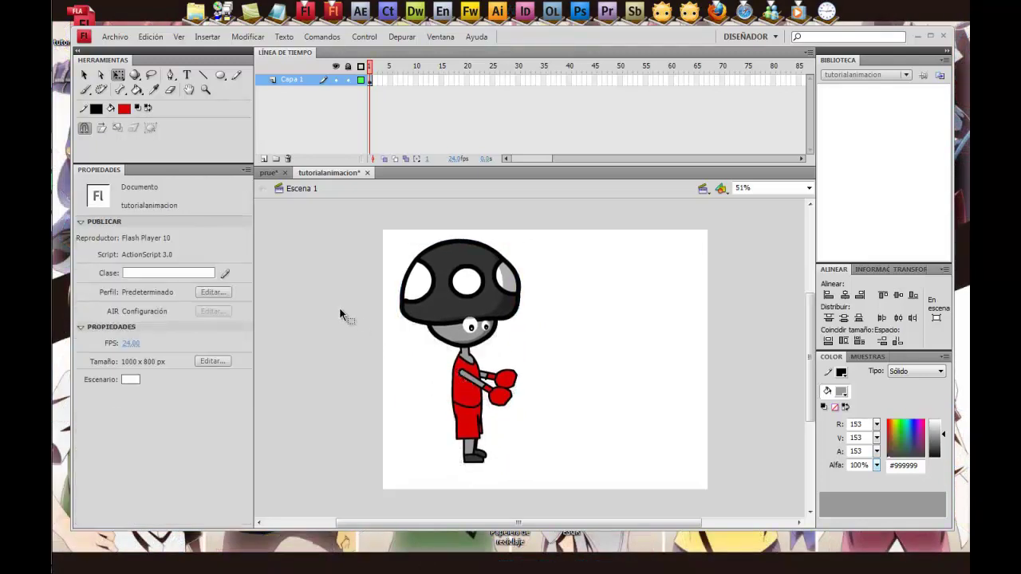
- Save the tutorialanimacion document
{"action": "key", "text": "ctrl+s"}
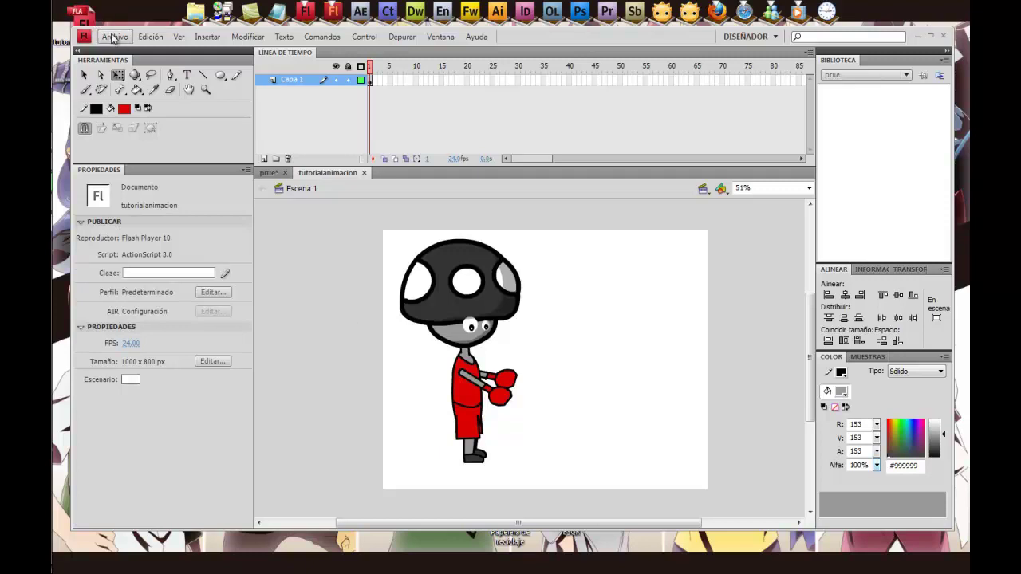
{"action": "left_click", "coordinate": [112, 38]}
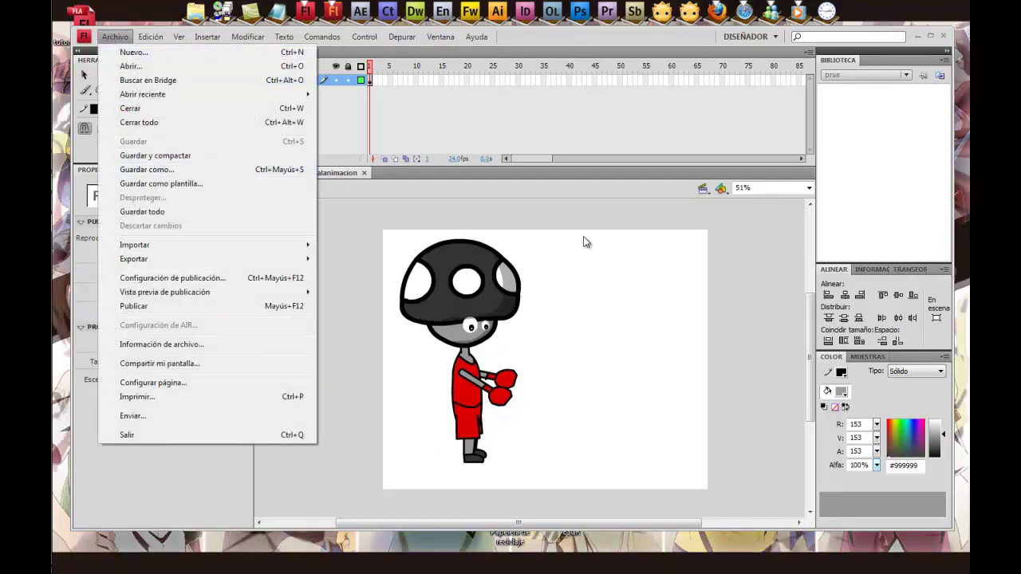
- Test the movie to preview the character on the stage, and close the preview
{"action": "left_click", "coordinate": [460, 201]}
{"action": "left_click", "coordinate": [446, 311]}
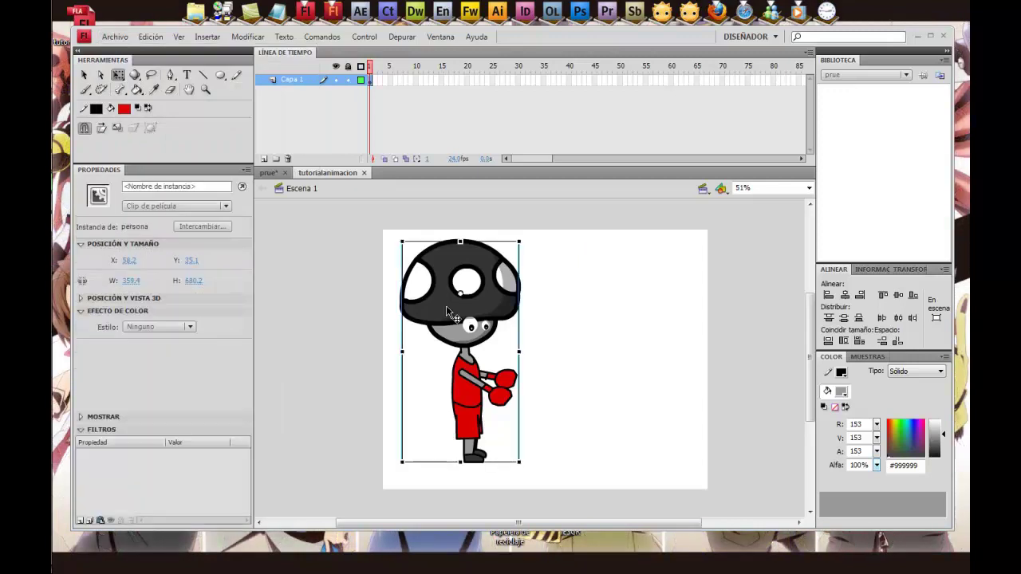
{"action": "left_click", "coordinate": [353, 326]}
{"action": "key", "text": "ctrl+Return"}
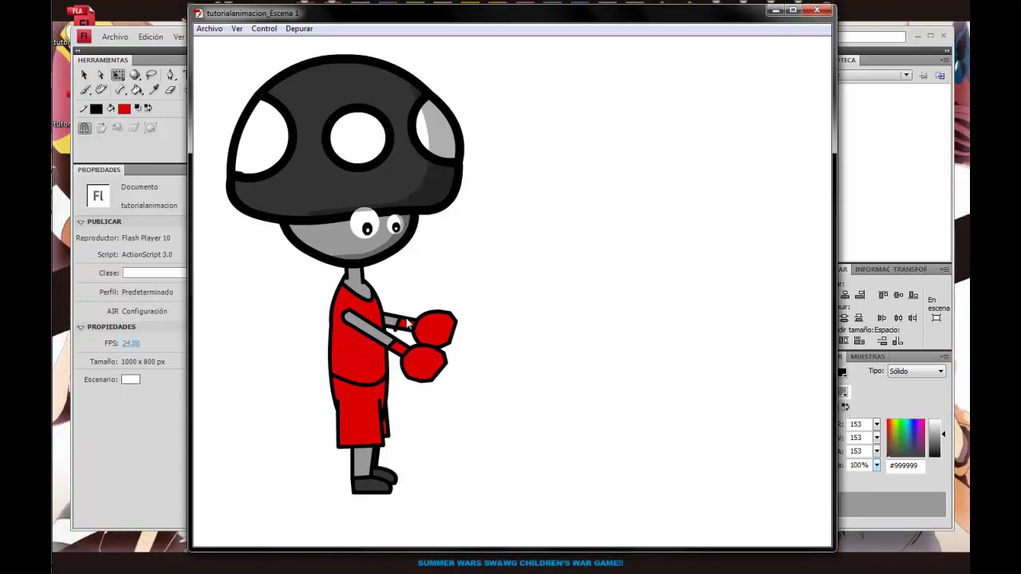
{"action": "left_click", "coordinate": [817, 9]}
- Open the persona symbol for editing and unlock all of its layers
{"action": "left_click", "coordinate": [481, 307]}
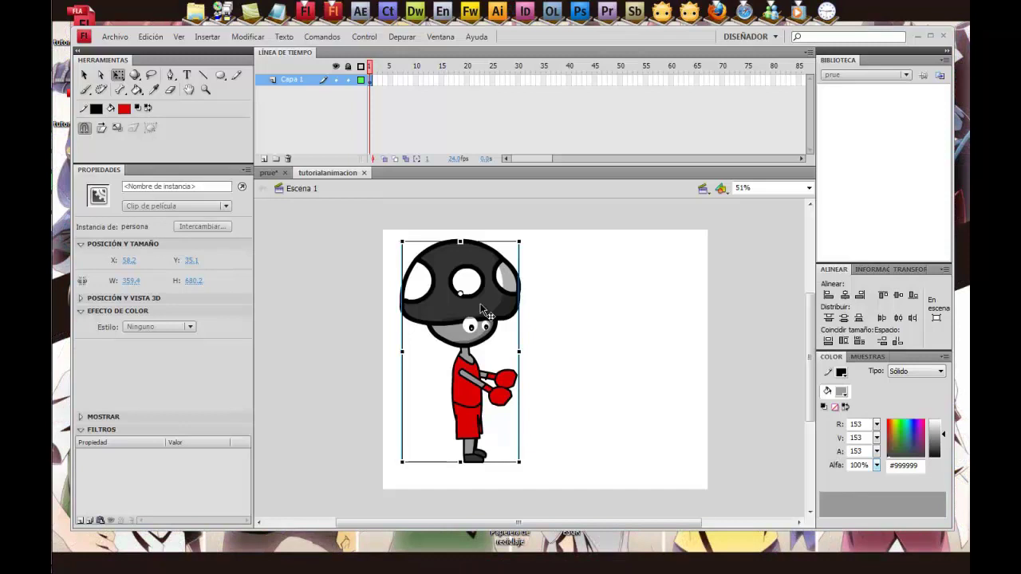
{"action": "double_click", "coordinate": [481, 307]}
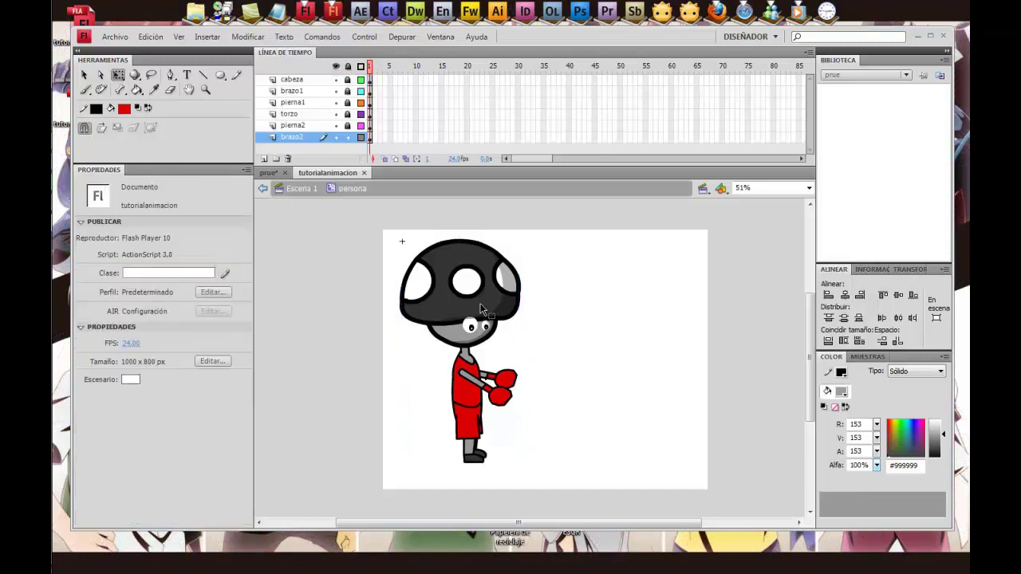
{"action": "left_click", "coordinate": [349, 67]}
{"action": "left_click", "coordinate": [292, 91]}
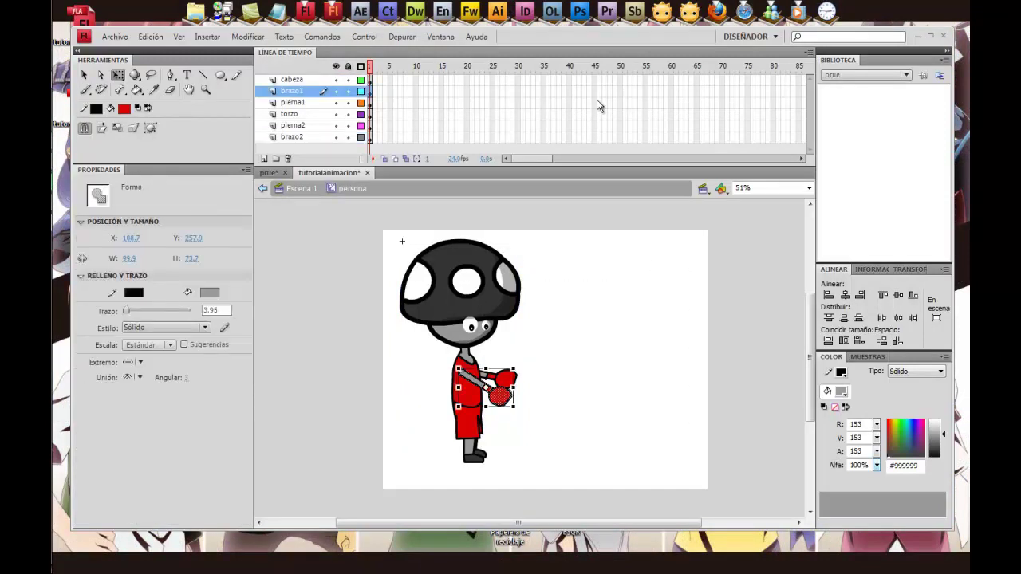
- Extend all six body-part layers to frame 50 by inserting frames
{"action": "left_click", "coordinate": [620, 79]}
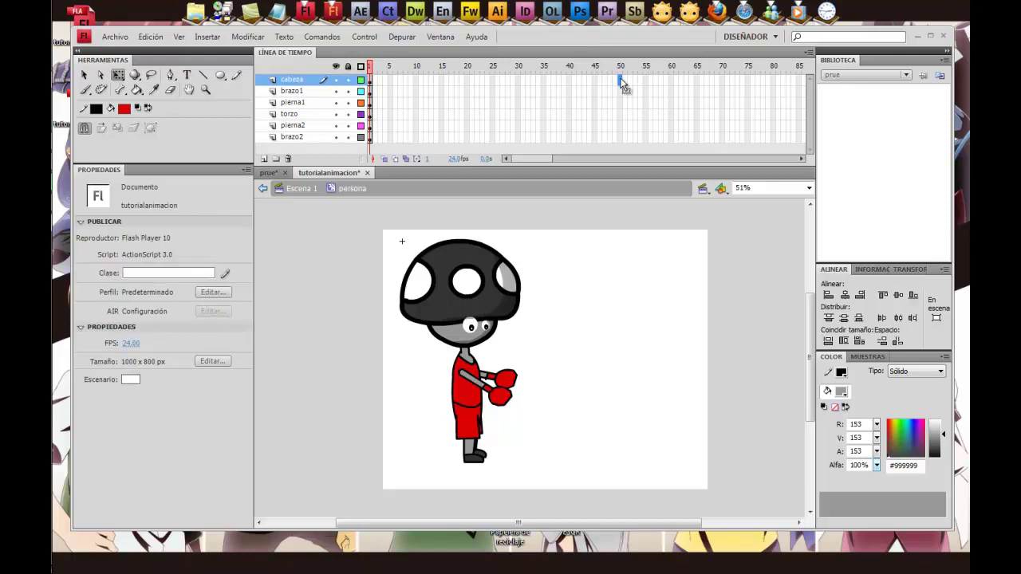
{"action": "left_click_drag", "start_coordinate": [619, 93], "coordinate": [619, 142]}
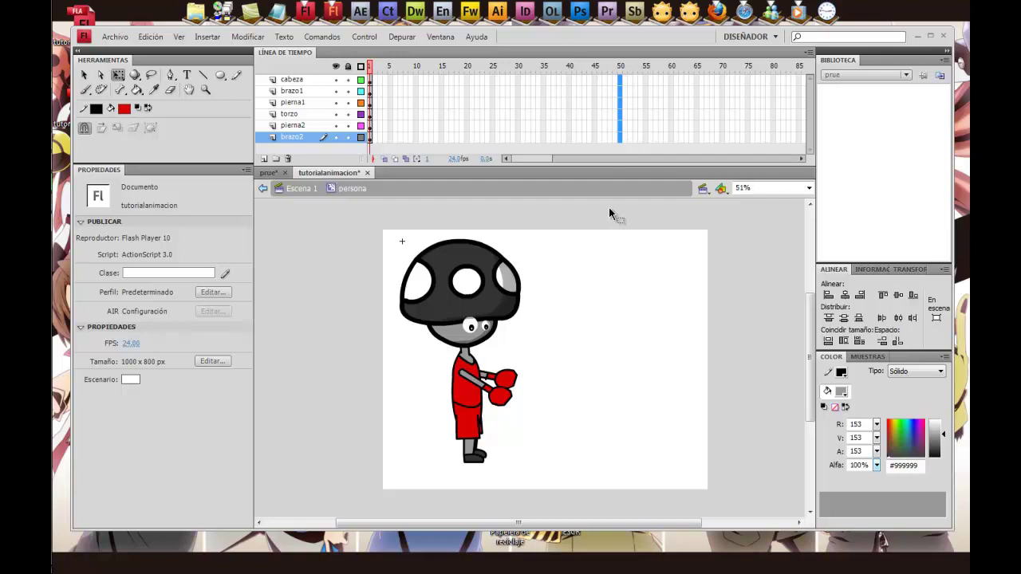
{"action": "key", "text": "F5"}
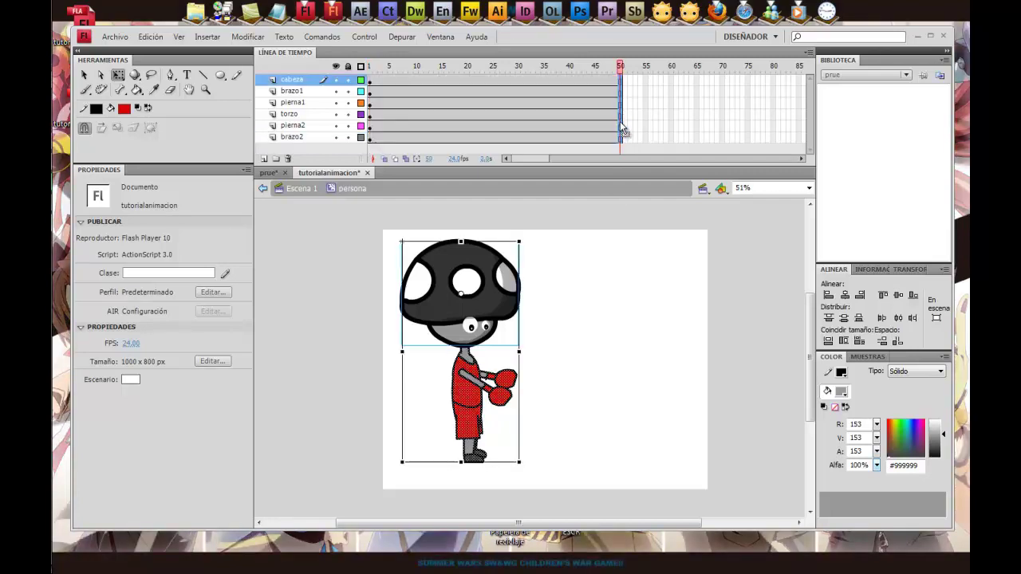
{"action": "right_click", "coordinate": [620, 122]}
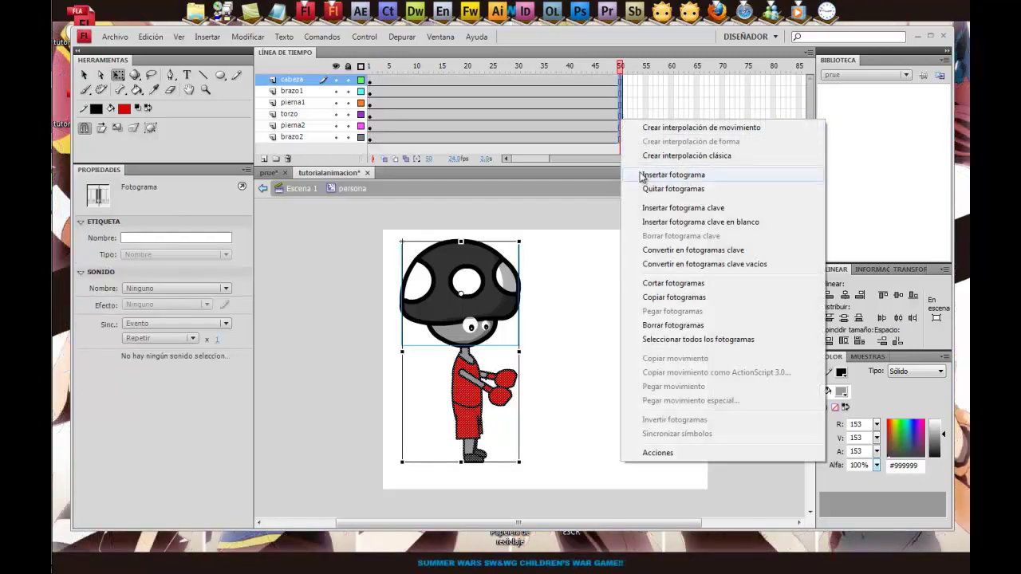
{"action": "left_click", "coordinate": [588, 155]}
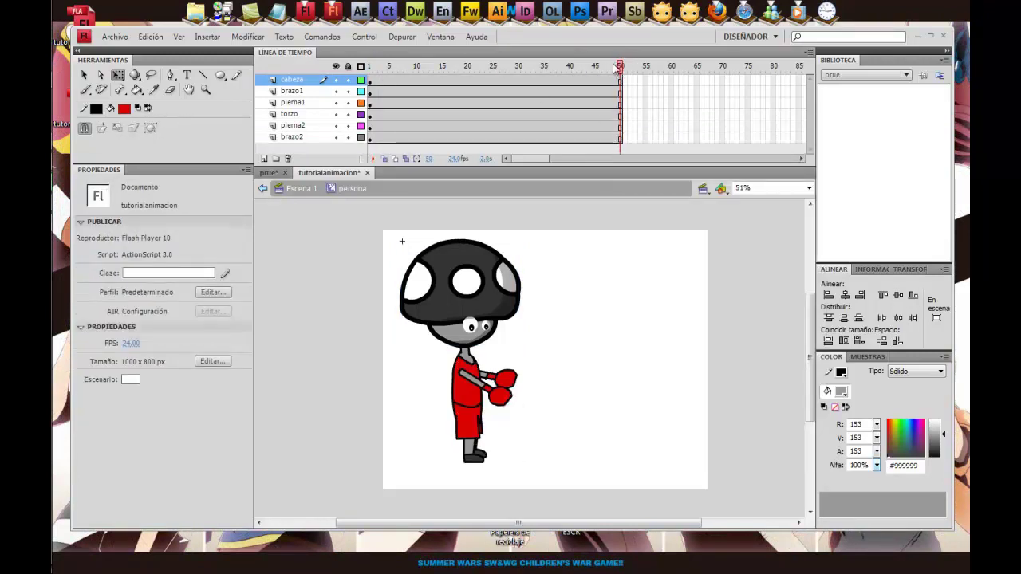
- Select the brazo1 layer and close the crashed Google Installer program
{"action": "left_click", "coordinate": [287, 82]}
{"action": "left_click", "coordinate": [294, 92]}
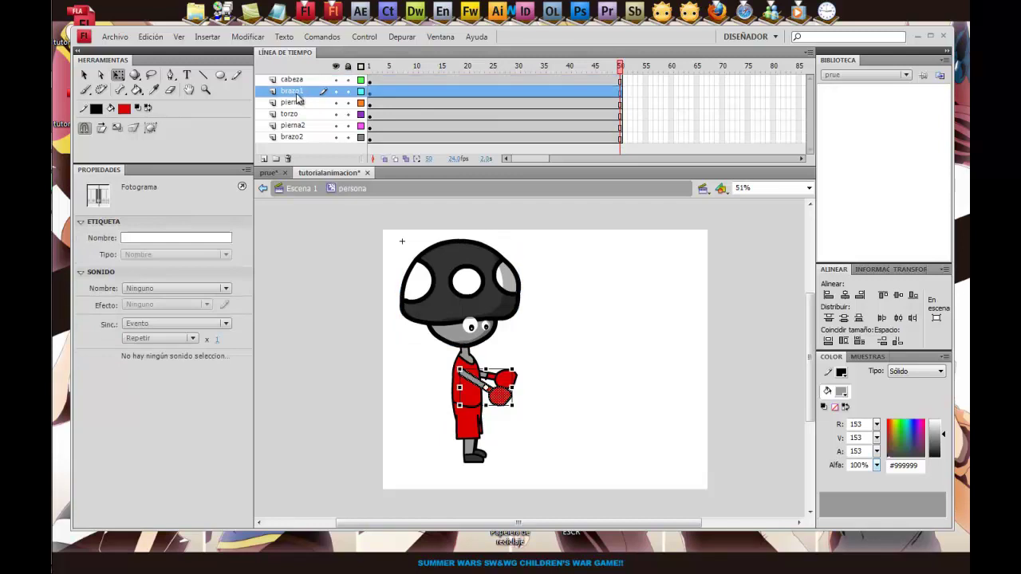
{"action": "right_click", "coordinate": [423, 93]}
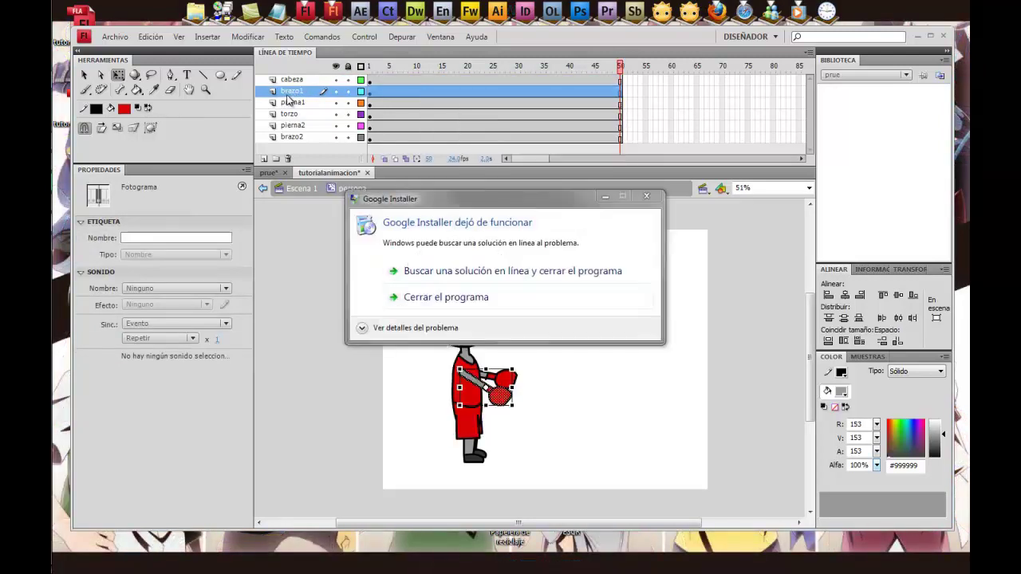
{"action": "left_click", "coordinate": [430, 301]}
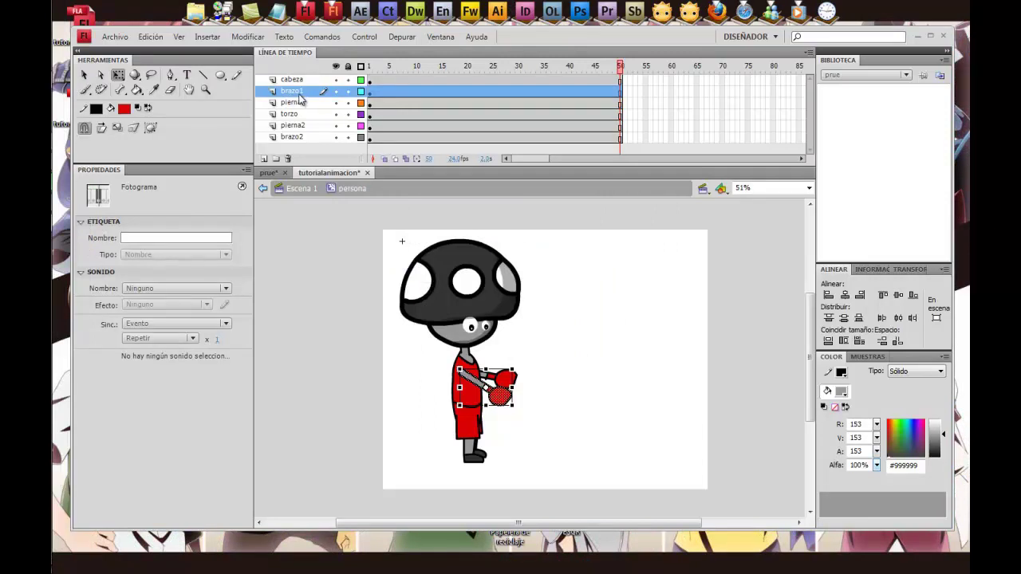
- Add two connected bones to the brazo1 arm with the Bone tool, from the shoulder through the elbow to the glove
{"action": "left_click", "coordinate": [120, 90]}
{"action": "left_click", "coordinate": [205, 89]}
{"action": "left_click_drag", "start_coordinate": [450, 365], "coordinate": [540, 428]}
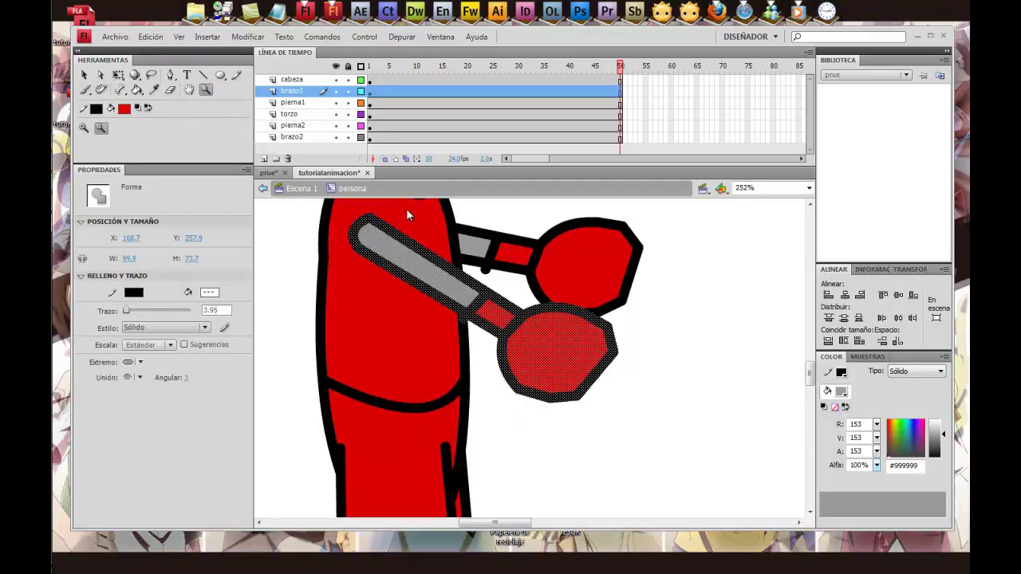
{"action": "left_click", "coordinate": [299, 94]}
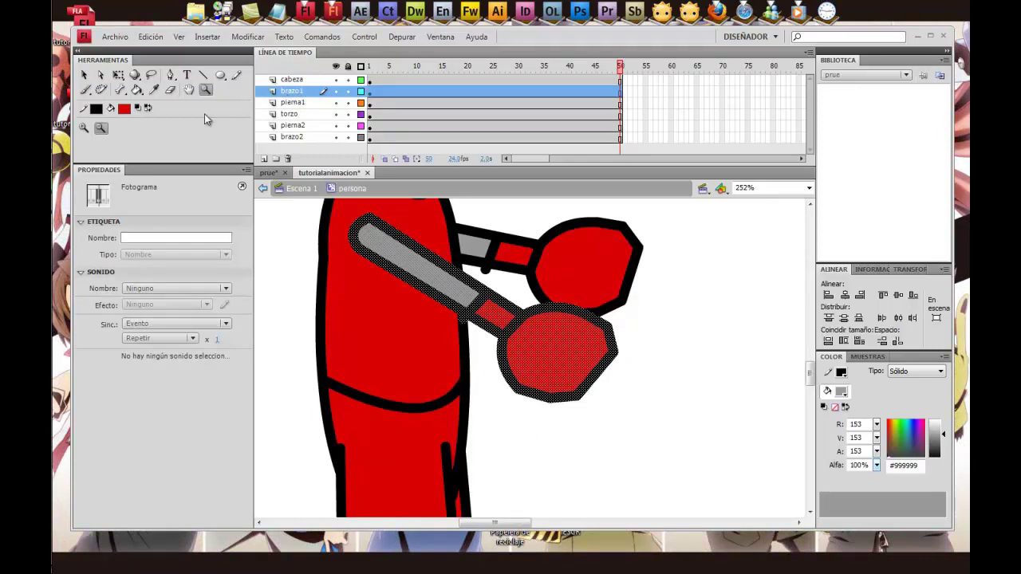
{"action": "left_click", "coordinate": [120, 89]}
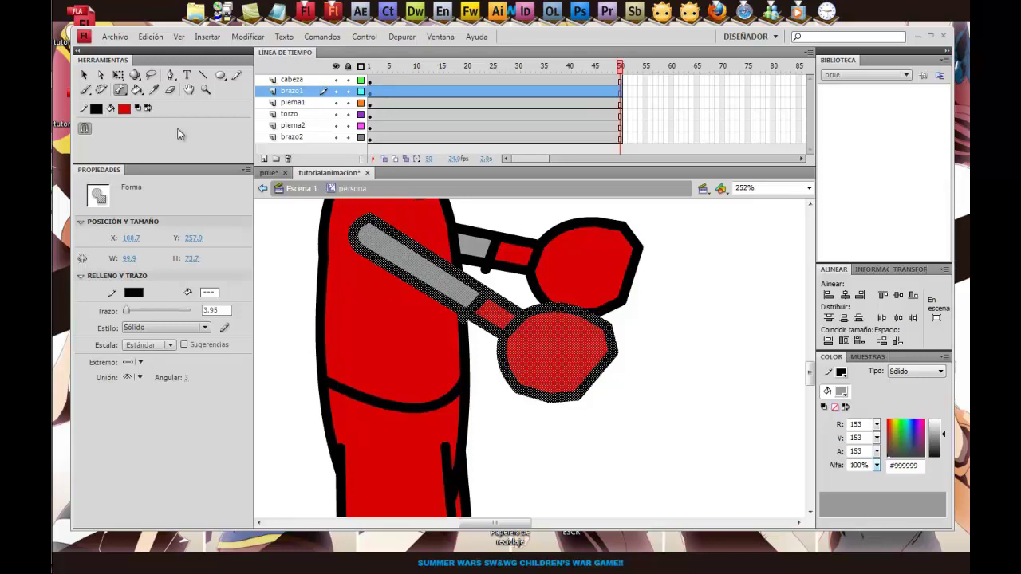
{"action": "left_click", "coordinate": [121, 91]}
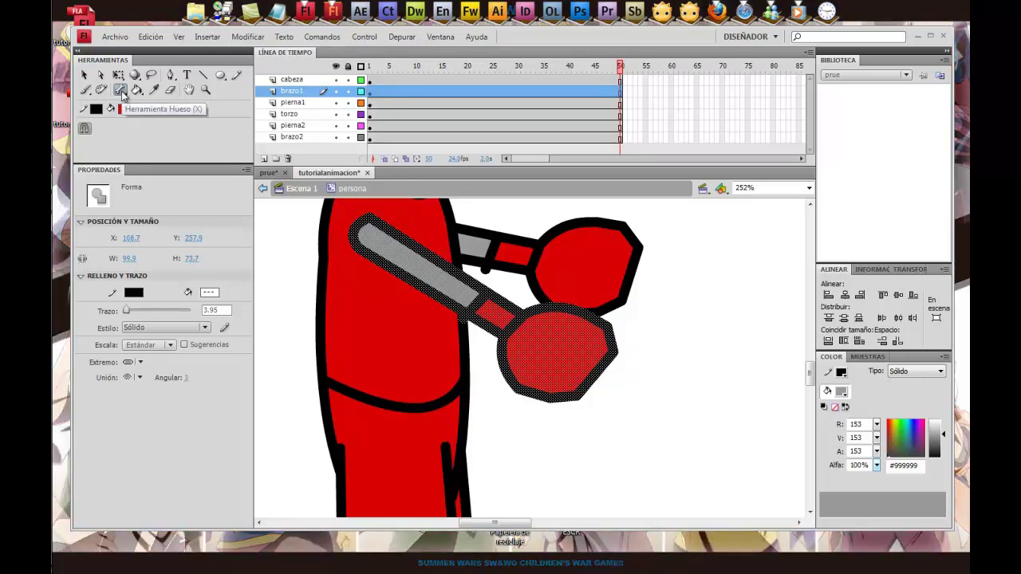
{"action": "left_click_drag", "start_coordinate": [371, 238], "coordinate": [547, 346]}
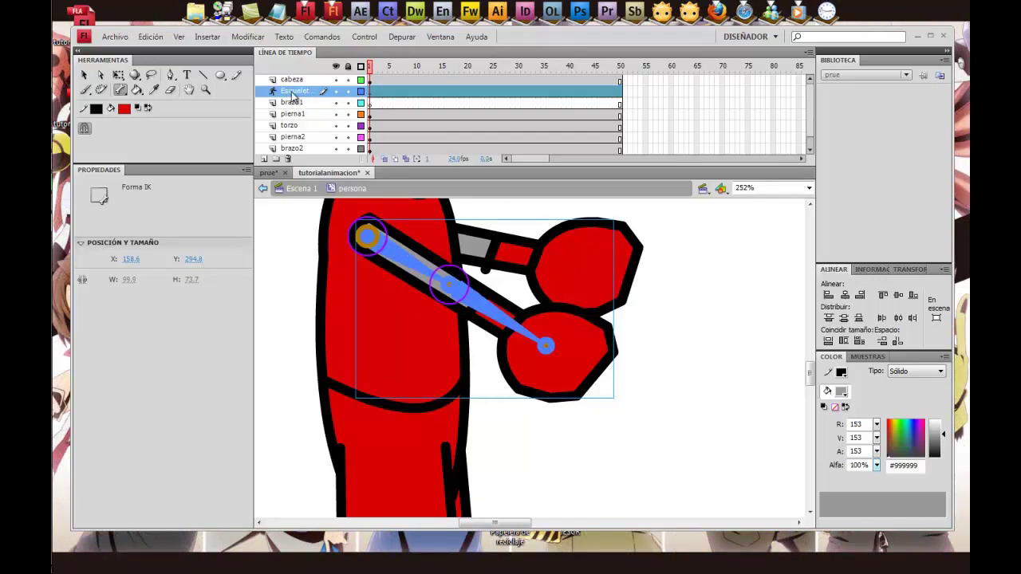
- Check the arm's armature layer by hiding and showing it, and delete the emptied brazo1 layer
{"action": "left_click", "coordinate": [336, 92]}
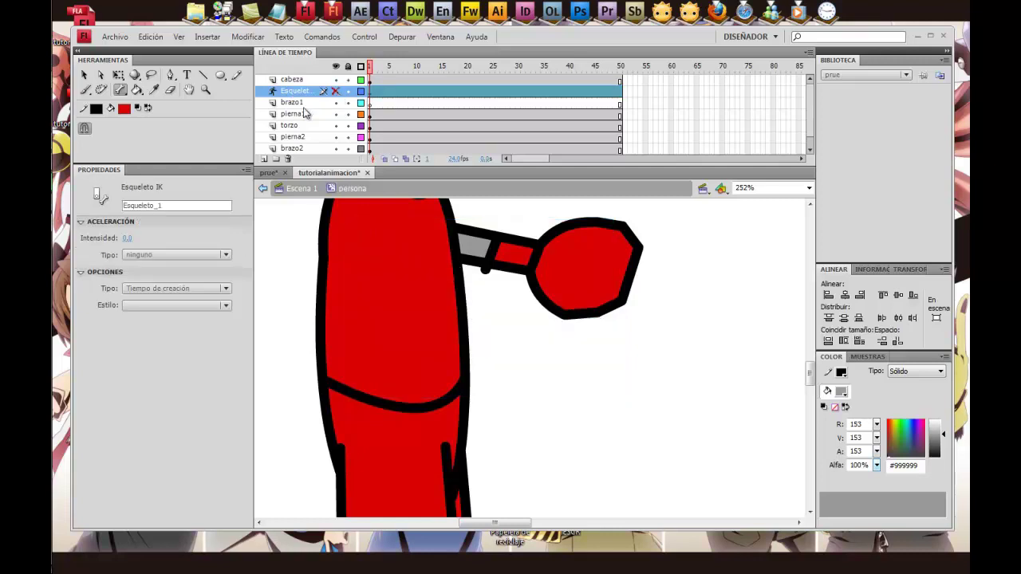
{"action": "left_click", "coordinate": [303, 103]}
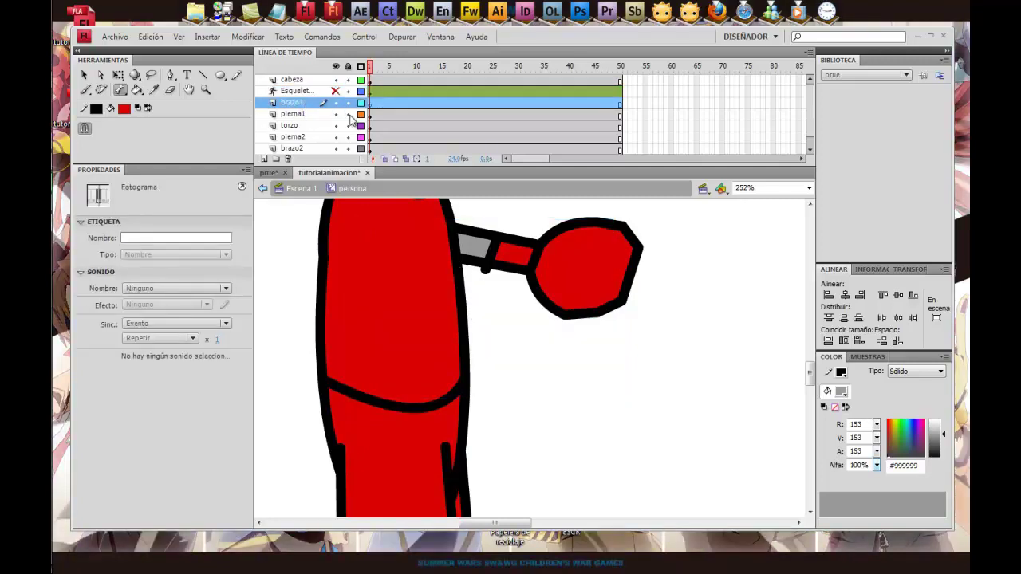
{"action": "left_click", "coordinate": [337, 92]}
{"action": "right_click", "coordinate": [305, 105]}
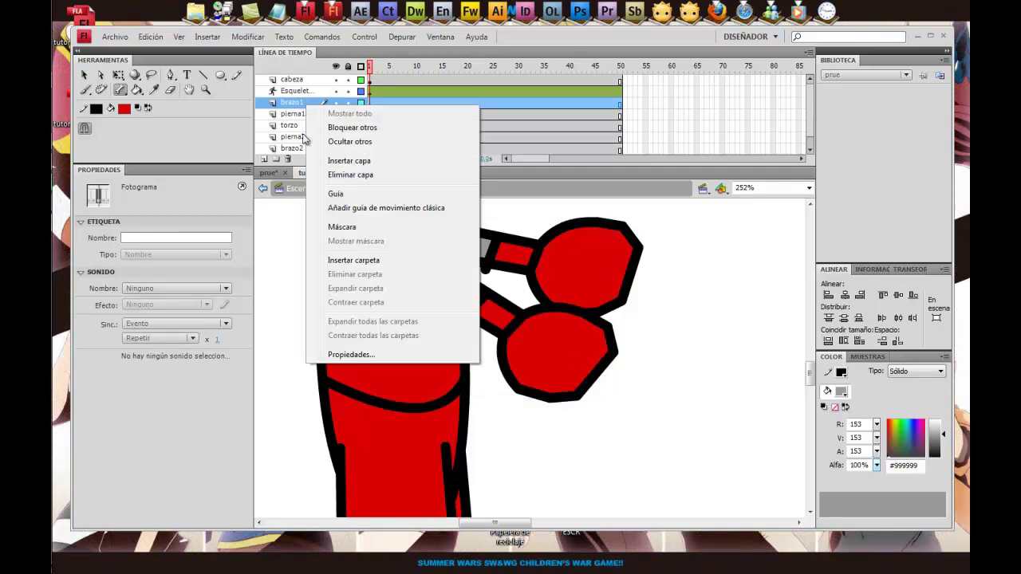
{"action": "left_click", "coordinate": [342, 175]}
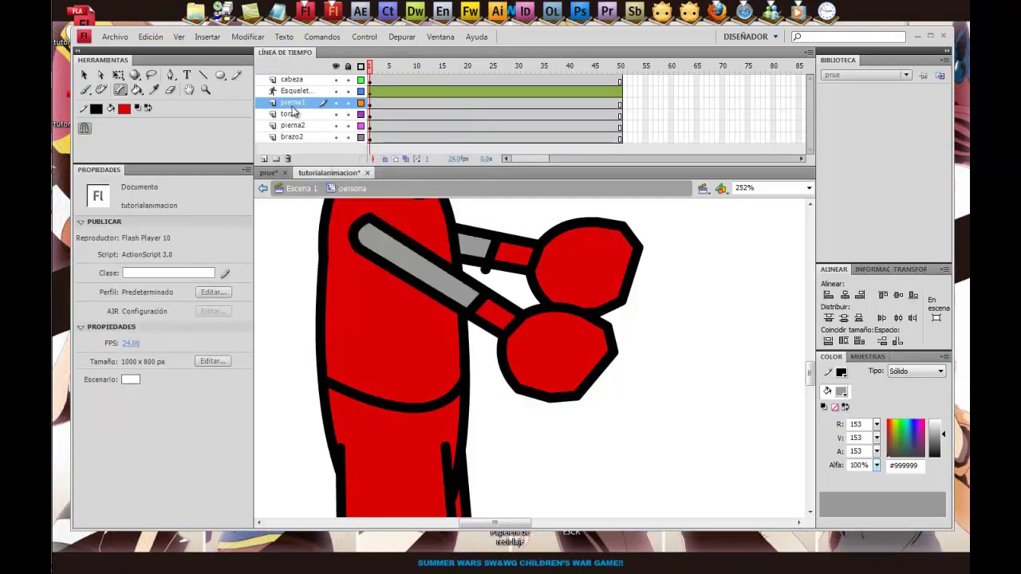
- Show only the brazo2 layer and add two connected bones from the shoulder through the elbow to the glove
{"action": "left_click", "coordinate": [336, 67]}
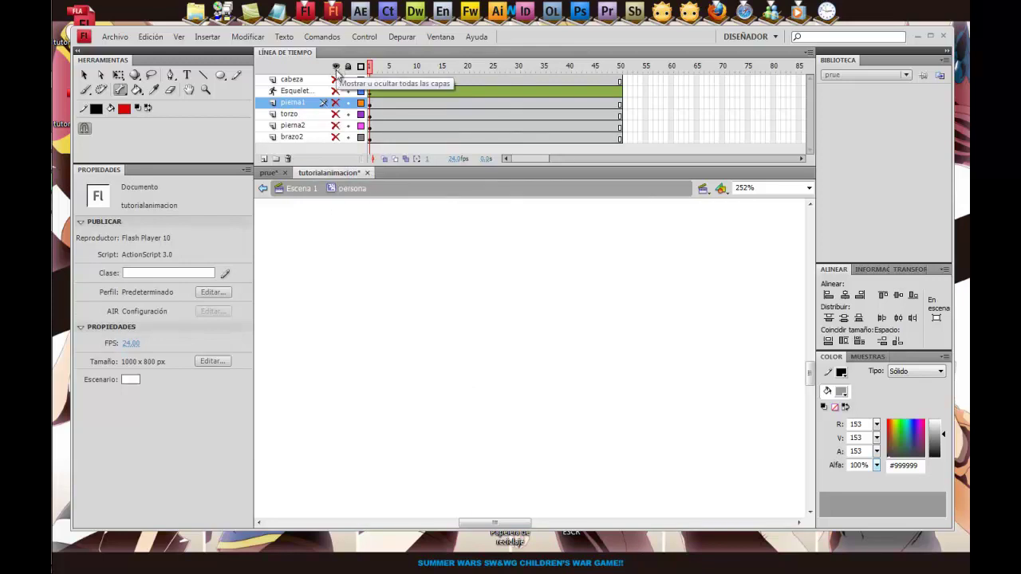
{"action": "left_click", "coordinate": [336, 139]}
{"action": "left_click", "coordinate": [297, 140]}
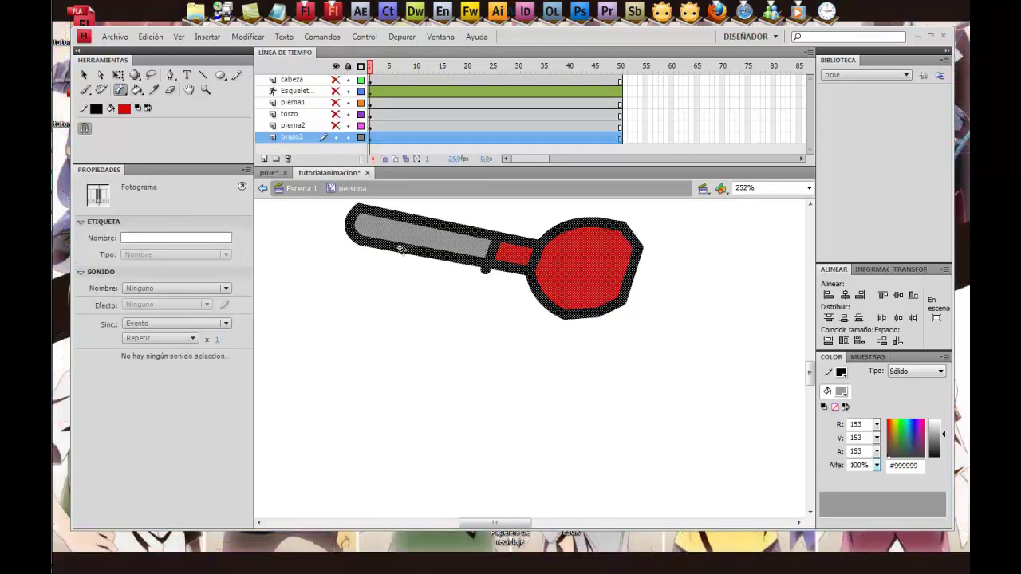
{"action": "left_click_drag", "start_coordinate": [366, 225], "coordinate": [578, 265]}
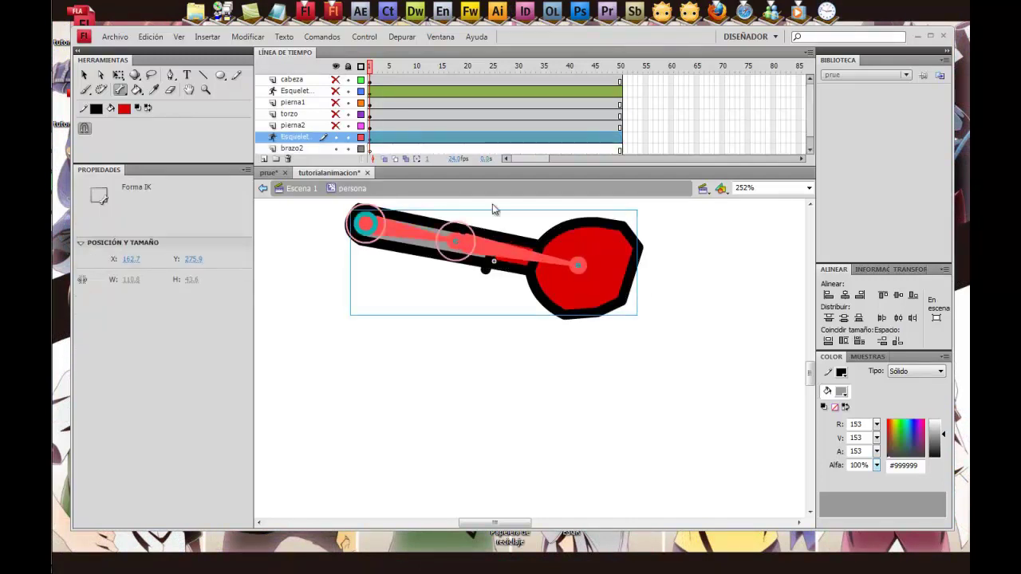
- Delete the emptied brazo2 layer and make all layers visible again
{"action": "left_click", "coordinate": [305, 151]}
{"action": "right_click", "coordinate": [305, 151]}
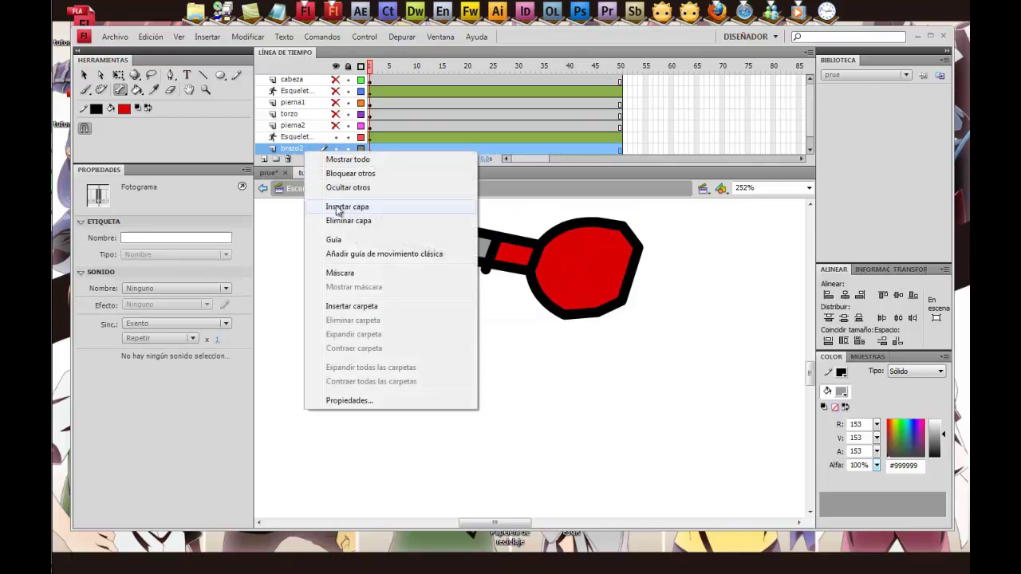
{"action": "left_click", "coordinate": [340, 219]}
{"action": "left_click", "coordinate": [335, 67]}
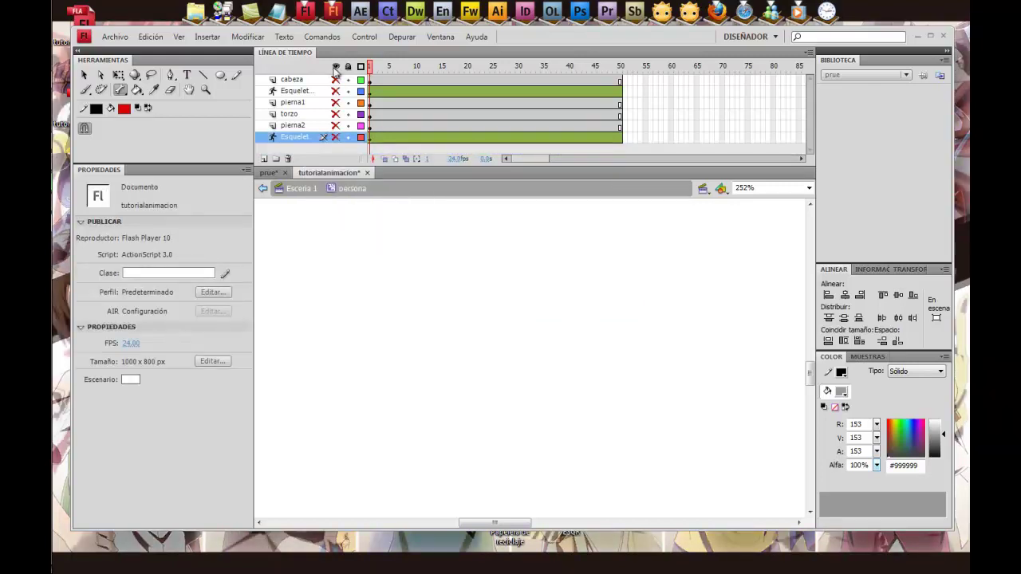
{"action": "left_click", "coordinate": [335, 67]}
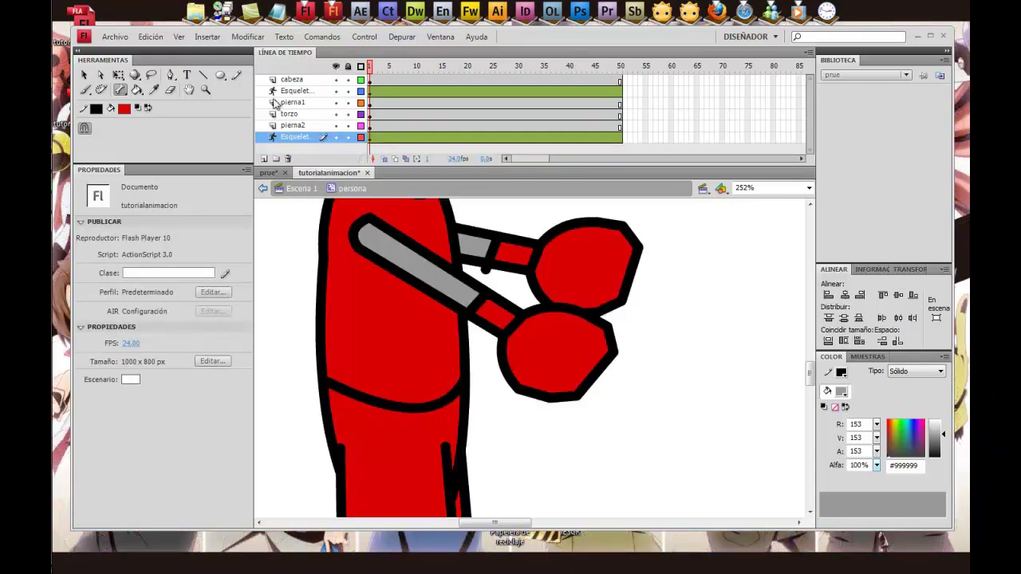
- Add three connected bones to the pierna1 leg, from the upper leg through the knee and ankle to the toe
{"action": "left_click", "coordinate": [313, 93]}
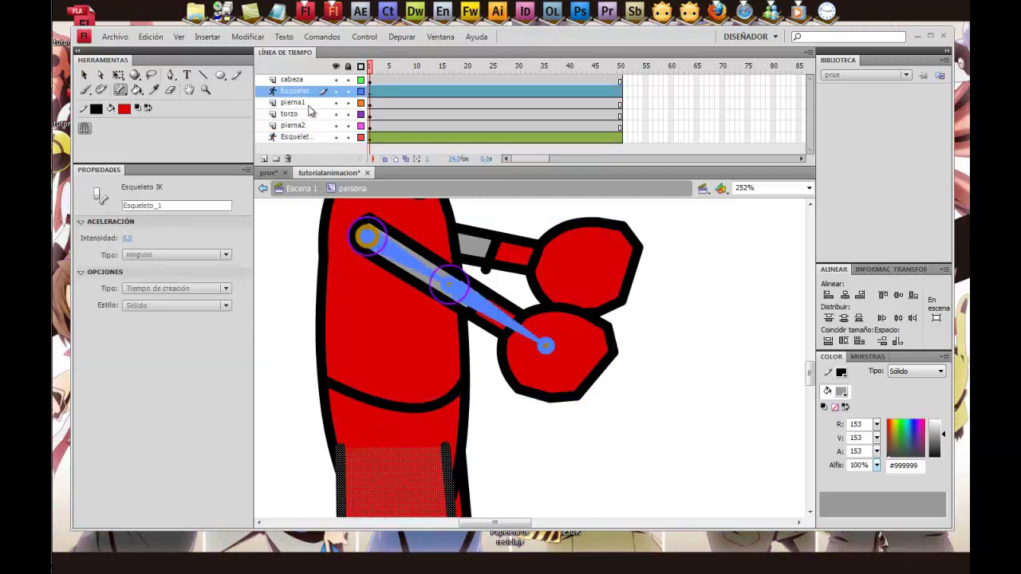
{"action": "left_click", "coordinate": [309, 105]}
{"action": "scroll", "coordinate": [423, 327], "scroll_direction": "down", "scroll_amount": 5}
{"action": "left_click", "coordinate": [422, 327]}
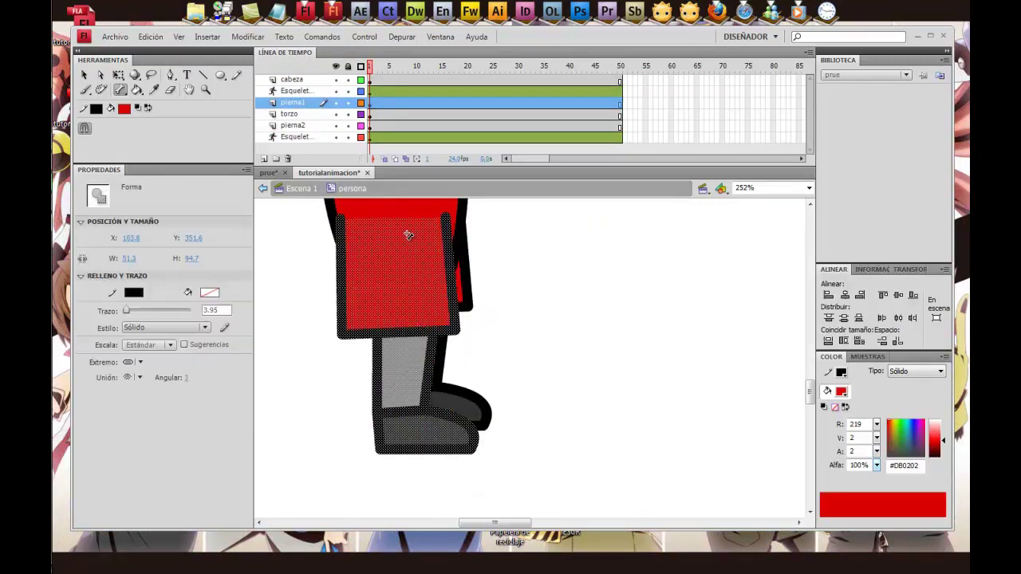
{"action": "mouse_move", "coordinate": [399, 239]}
{"action": "left_mouse_down"}
{"action": "mouse_move", "coordinate": [406, 325]}
{"action": "mouse_move", "coordinate": [396, 417]}
{"action": "mouse_move", "coordinate": [460, 426]}
{"action": "mouse_move", "coordinate": [453, 433]}
{"action": "left_mouse_up"}
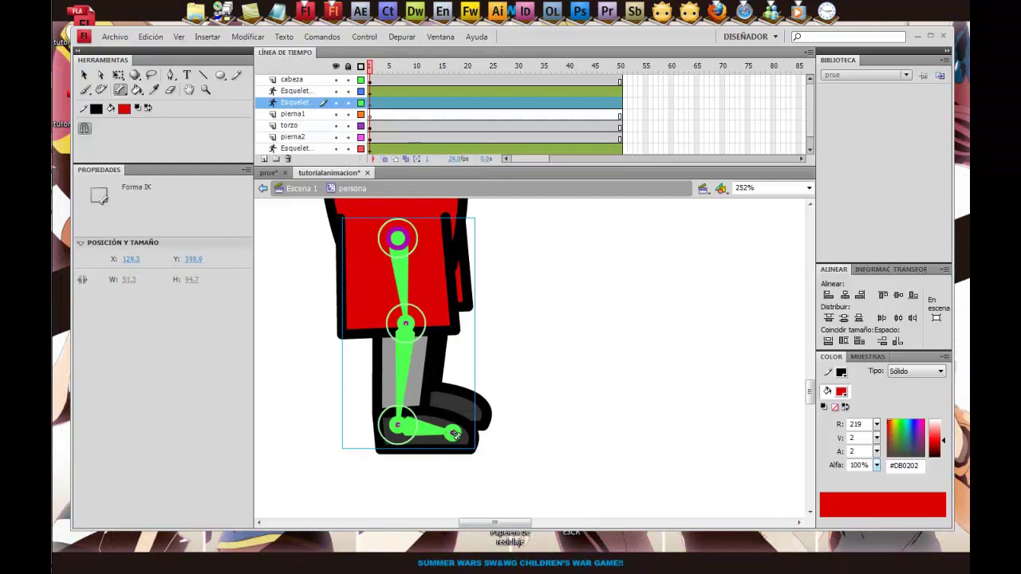
- Delete the emptied pierna1 layer
{"action": "scroll", "coordinate": [341, 136], "scroll_direction": "down", "scroll_amount": 1}
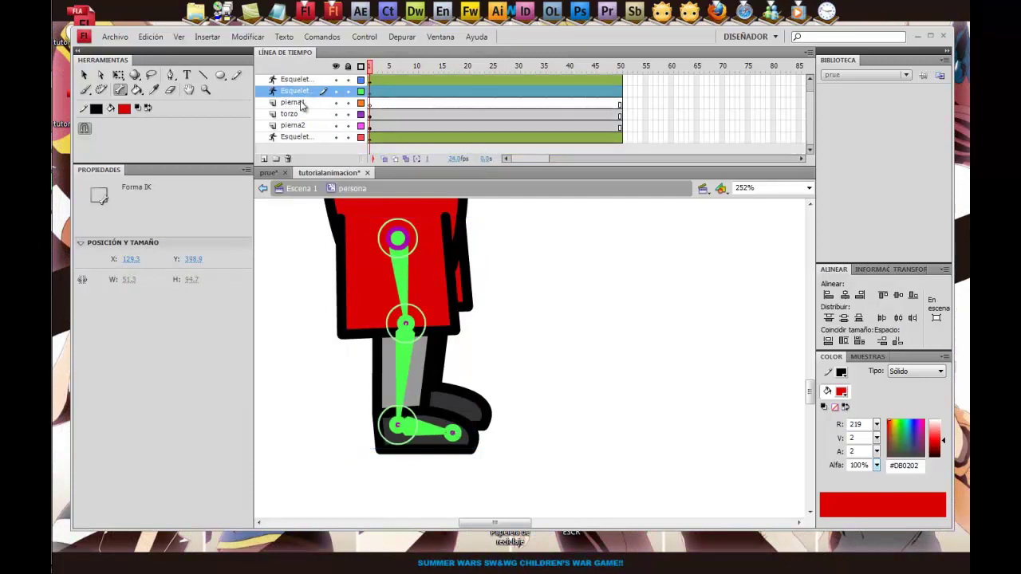
{"action": "right_click", "coordinate": [317, 102]}
{"action": "left_click", "coordinate": [343, 170]}
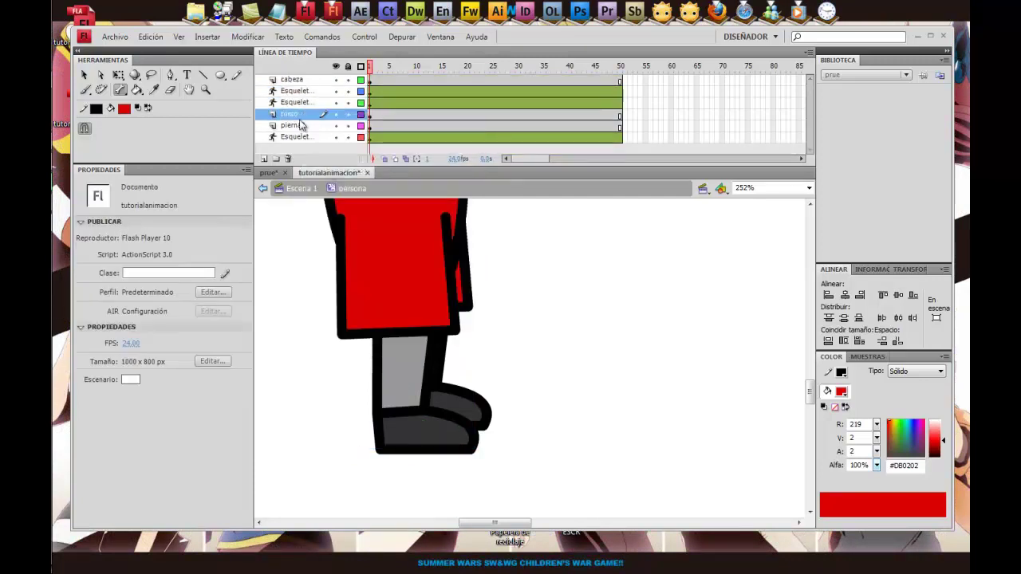
- Show only the pierna2 layer and add three connected bones from the upper leg through the knee and ankle to the toe
{"action": "left_click", "coordinate": [304, 128]}
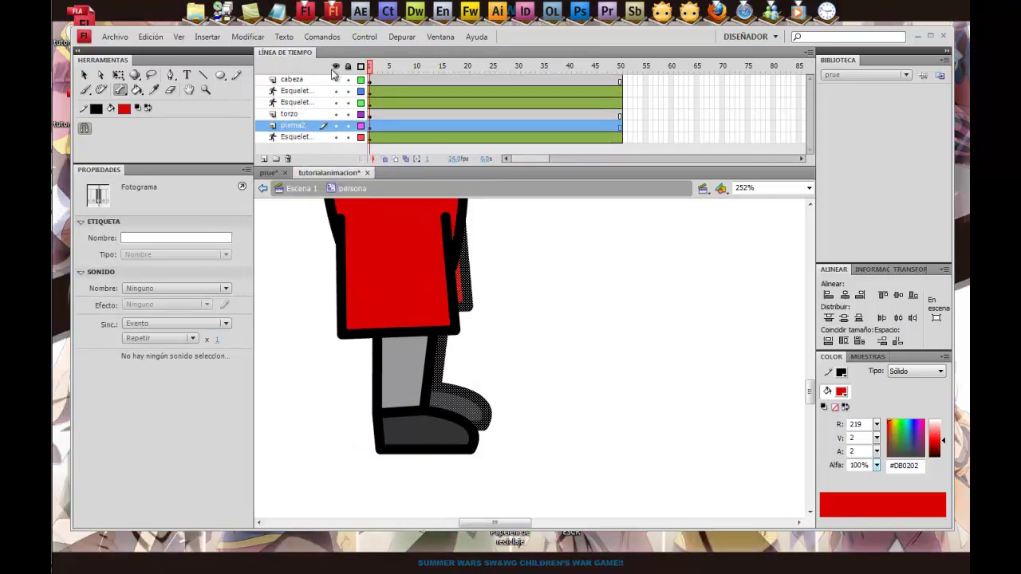
{"action": "left_click", "coordinate": [336, 136], "text": "alt"}
{"action": "left_click", "coordinate": [335, 125], "text": "alt"}
{"action": "scroll", "coordinate": [368, 240], "scroll_direction": "up", "scroll_amount": 2}
{"action": "left_click", "coordinate": [363, 259]}
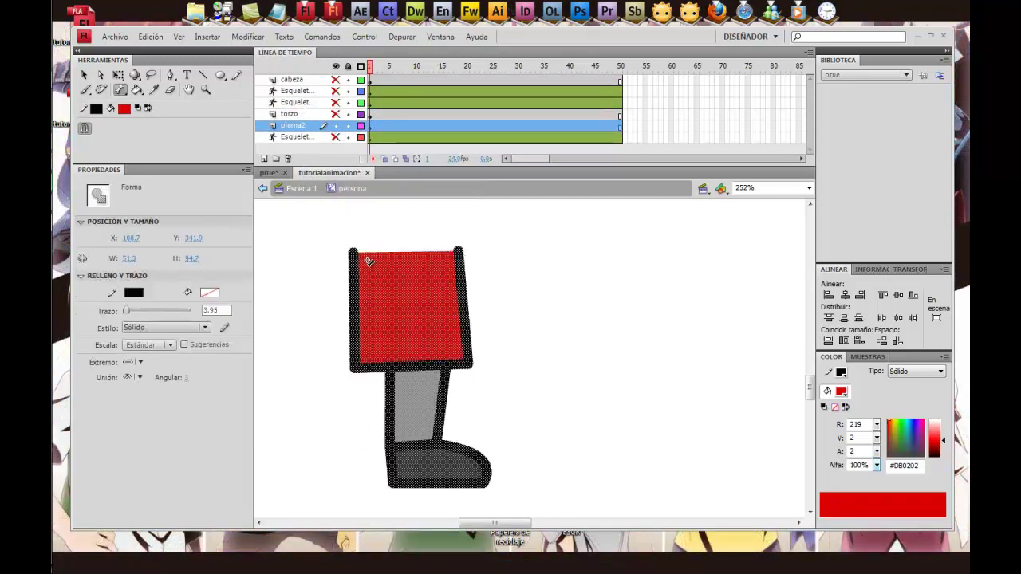
{"action": "mouse_move", "coordinate": [408, 260]}
{"action": "left_mouse_down"}
{"action": "mouse_move", "coordinate": [420, 358]}
{"action": "mouse_move", "coordinate": [412, 448]}
{"action": "mouse_move", "coordinate": [416, 462]}
{"action": "mouse_move", "coordinate": [463, 465]}
{"action": "left_mouse_up"}
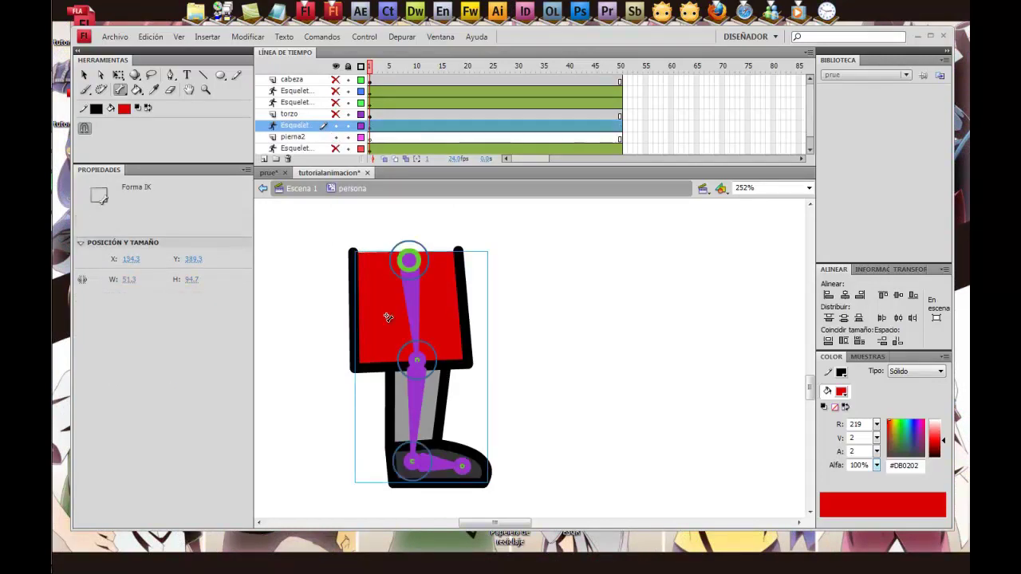
- Delete the emptied pierna2 layer and make all layers visible again
{"action": "left_click", "coordinate": [292, 138]}
{"action": "right_click", "coordinate": [292, 137]}
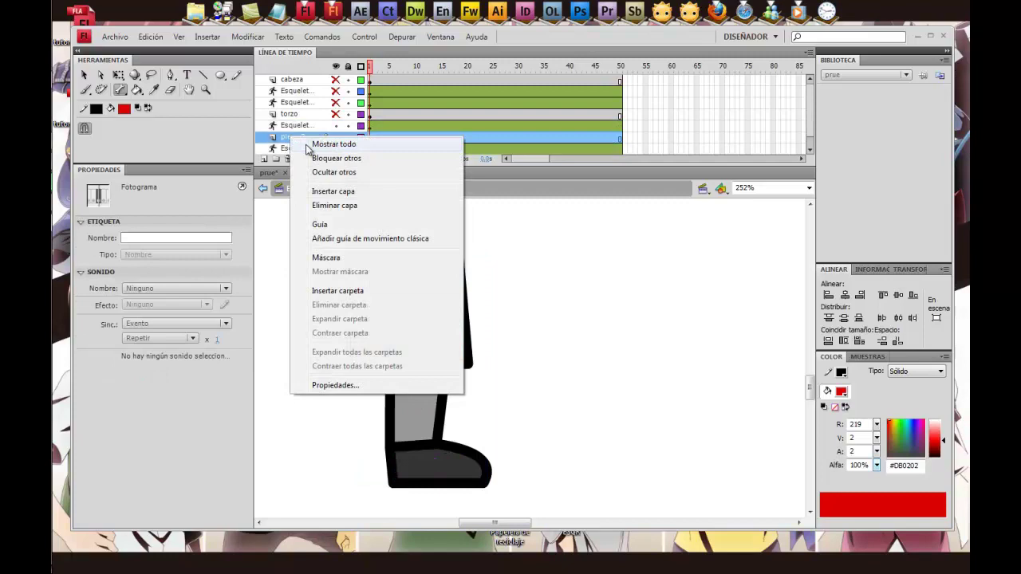
{"action": "left_click", "coordinate": [313, 207]}
{"action": "left_click", "coordinate": [336, 67]}
{"action": "left_click", "coordinate": [336, 67]}
{"action": "left_click", "coordinate": [313, 80]}
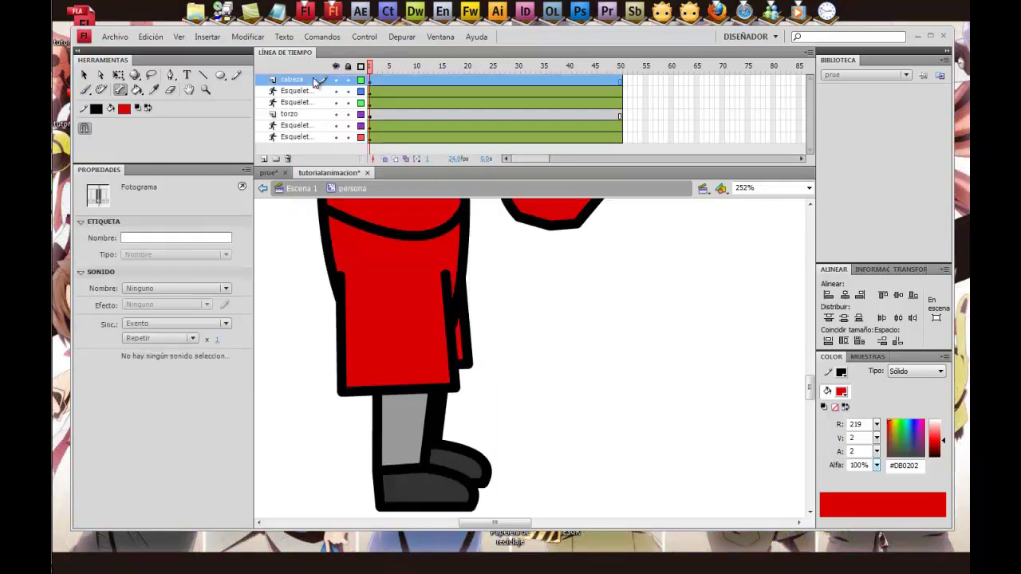
{"action": "scroll", "coordinate": [508, 287], "scroll_direction": "up", "scroll_amount": 6}
{"action": "left_click", "coordinate": [508, 287]}
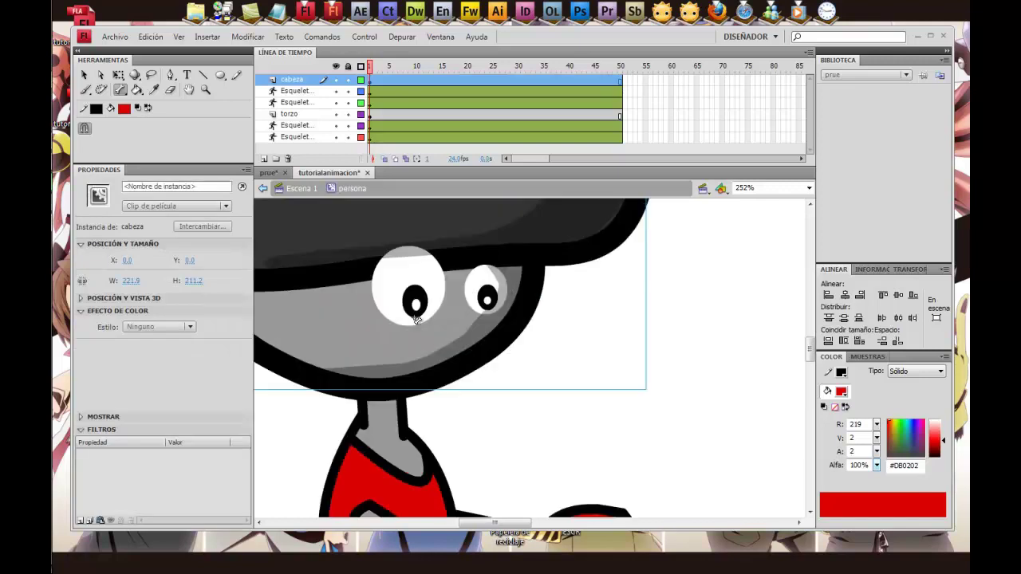
{"action": "right_click", "coordinate": [413, 87]}
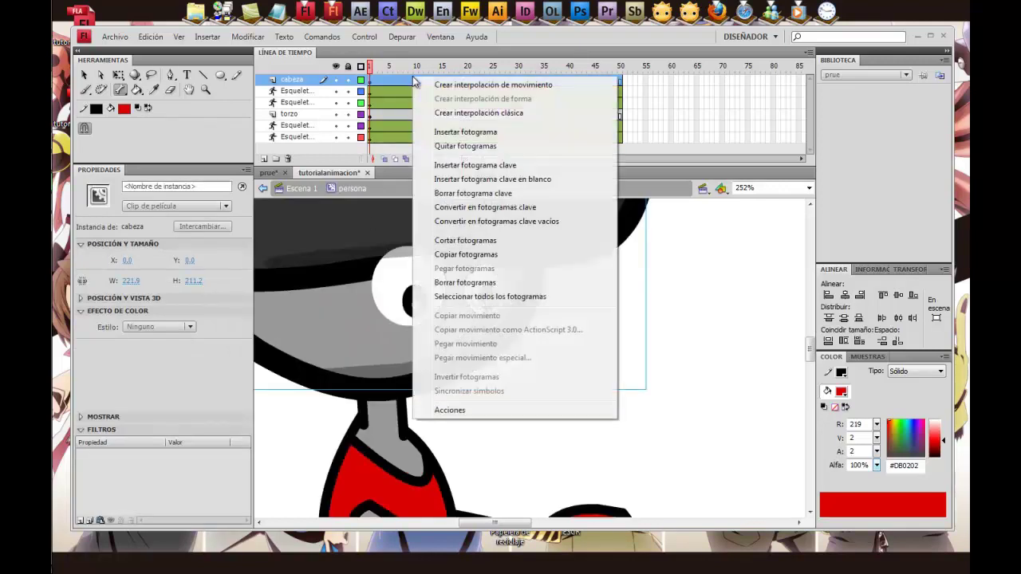
{"action": "left_click", "coordinate": [395, 83]}
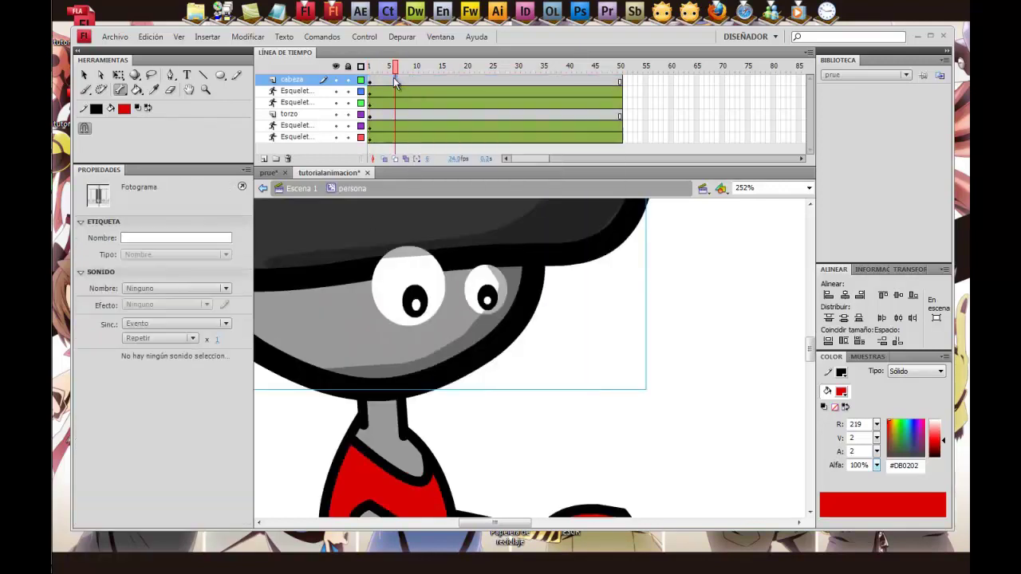
- At frame 10 of the front arm's armature layer, pose the arm with the elbow bent and the glove raised in front of the chest
{"action": "left_click", "coordinate": [311, 94]}
{"action": "scroll", "coordinate": [422, 325], "scroll_direction": "down", "scroll_amount": 5}
{"action": "left_click", "coordinate": [453, 291]}
{"action": "scroll", "coordinate": [453, 291], "scroll_direction": "down", "scroll_amount": 1}
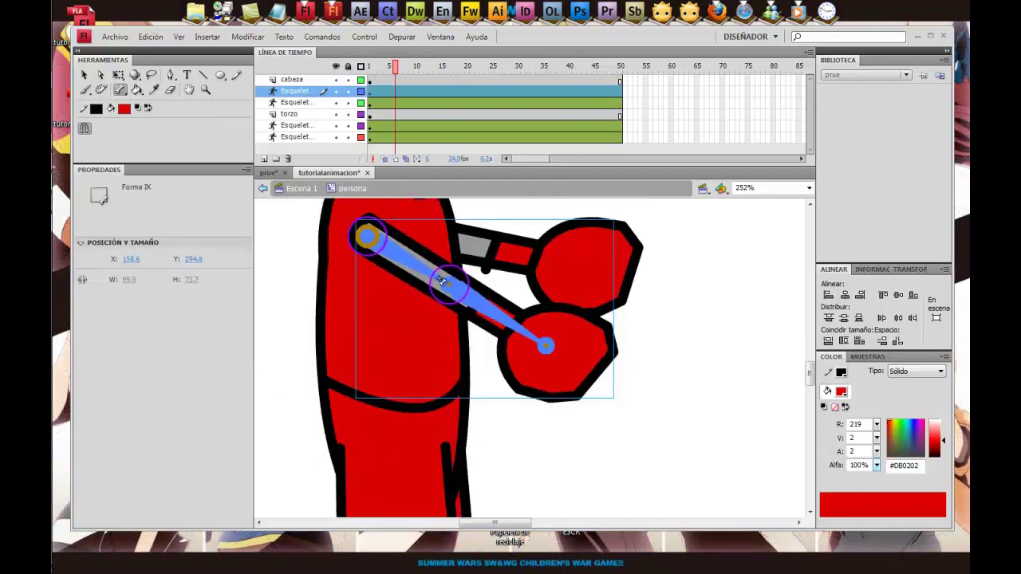
{"action": "left_click", "coordinate": [409, 90]}
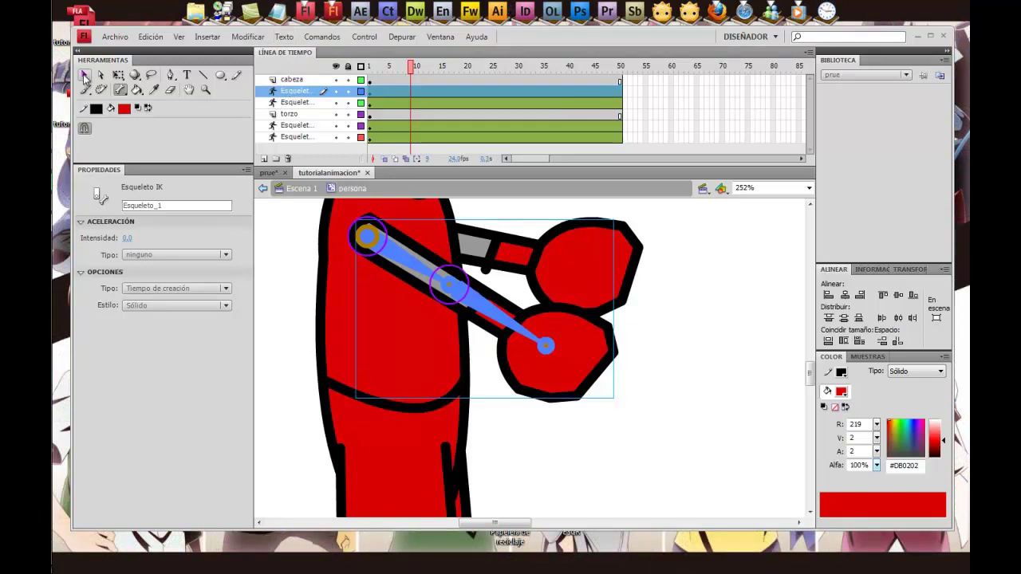
{"action": "left_click", "coordinate": [413, 91]}
{"action": "key", "text": "v"}
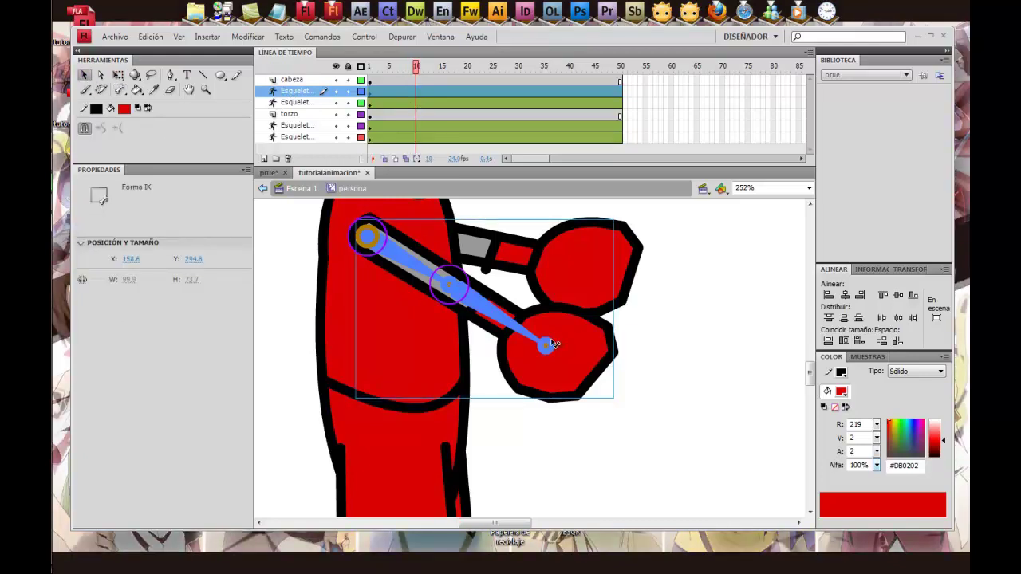
{"action": "left_click_drag", "start_coordinate": [545, 345], "coordinate": [477, 224]}
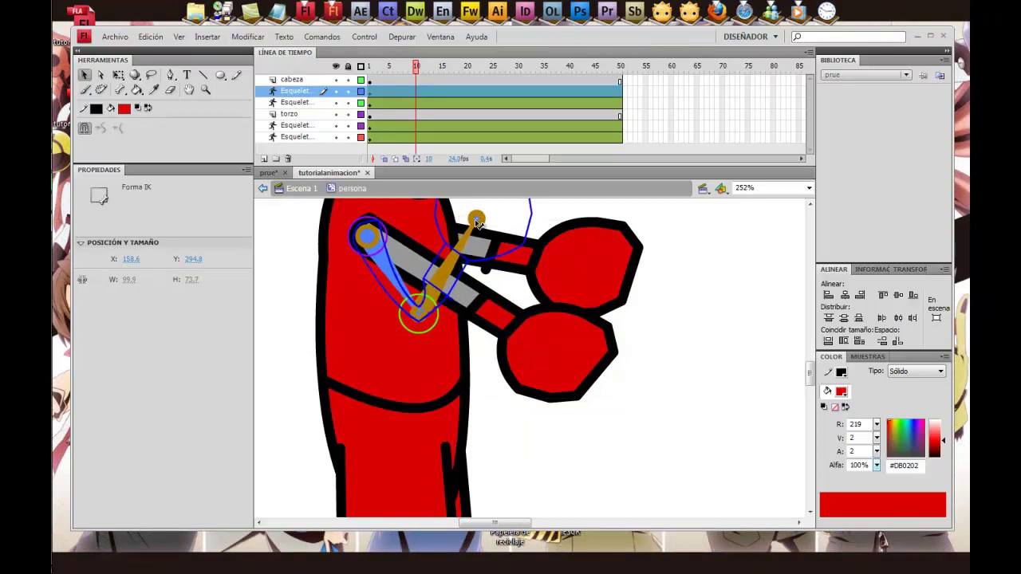
{"action": "left_click_drag", "start_coordinate": [476, 224], "coordinate": [473, 216]}
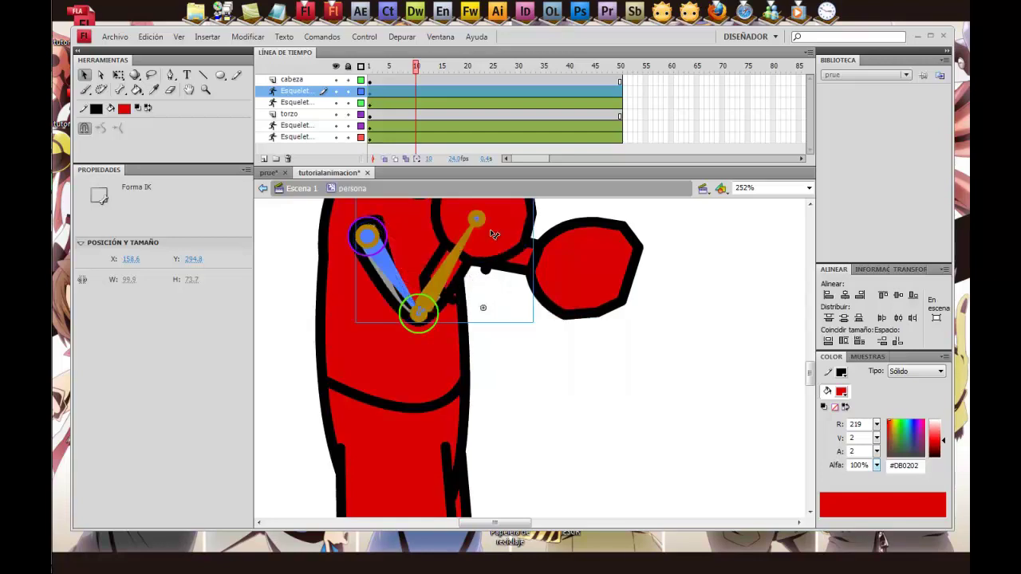
{"action": "left_click", "coordinate": [544, 344]}
{"action": "scroll", "coordinate": [610, 392], "scroll_direction": "up", "scroll_amount": 3}
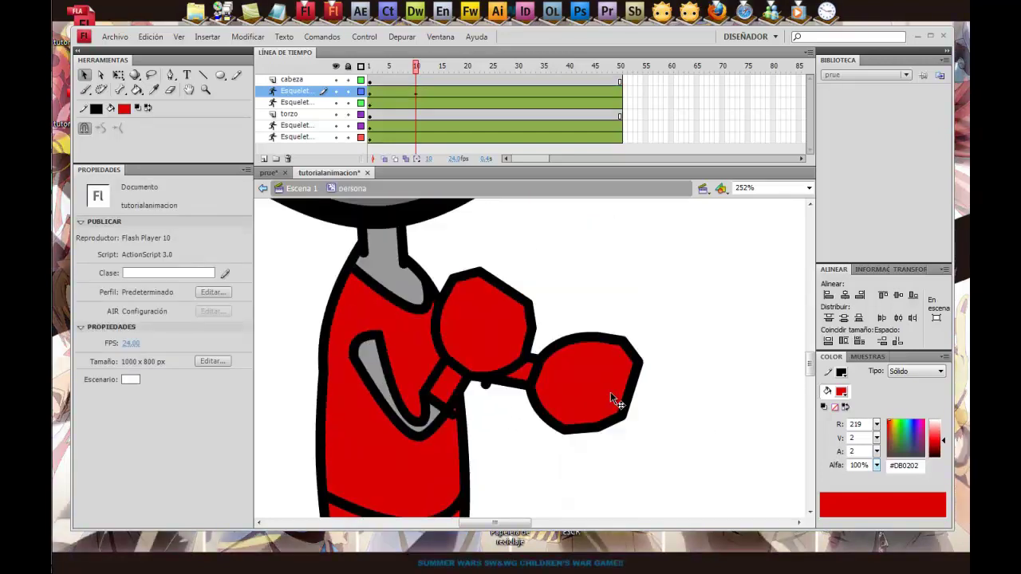
- Pose the front arm stretched straight forward at frame 22 and bent with the glove lowered near the waist at frame 30
{"action": "left_click", "coordinate": [475, 90]}
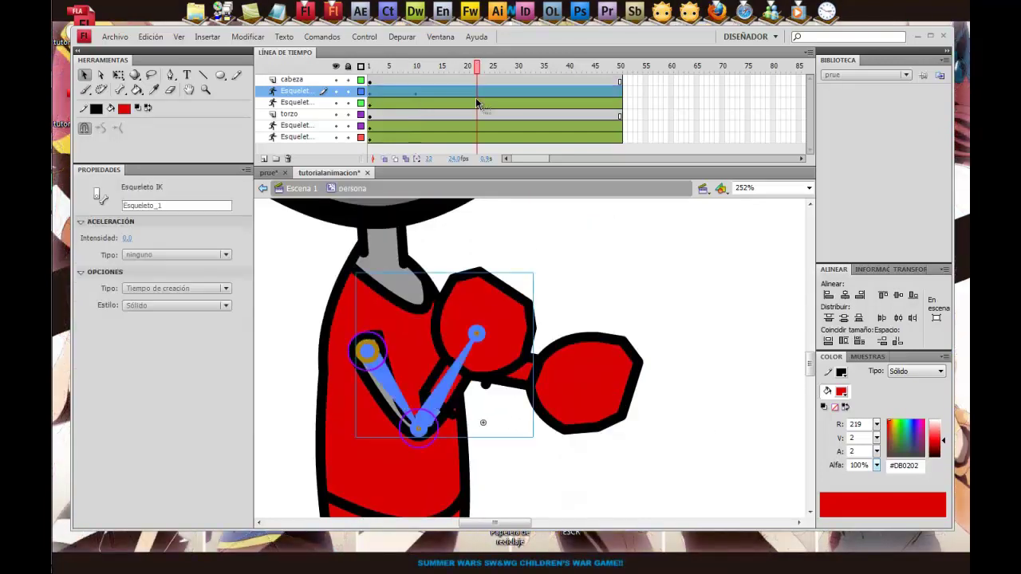
{"action": "left_click_drag", "start_coordinate": [482, 340], "coordinate": [579, 333]}
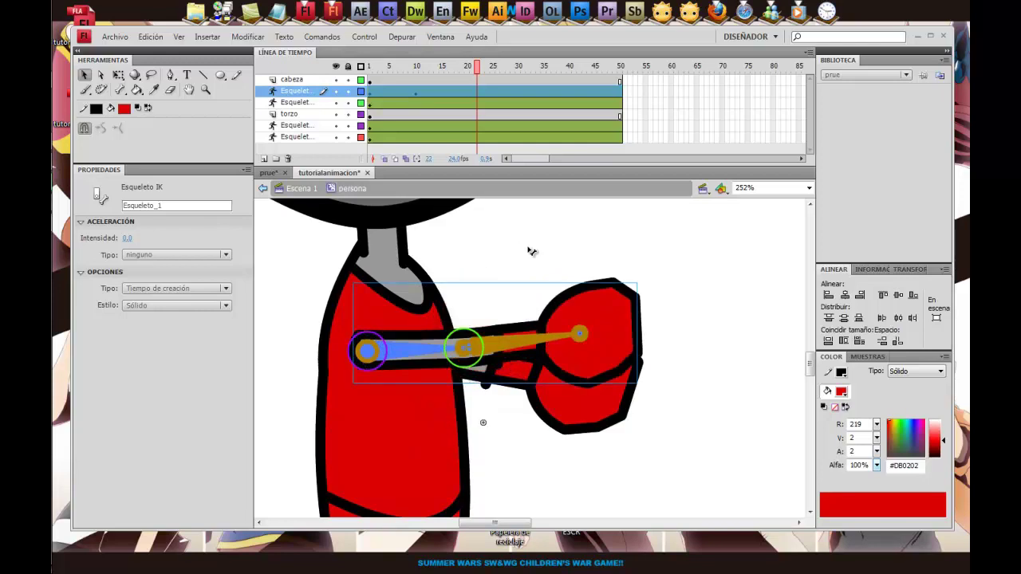
{"action": "left_click", "coordinate": [518, 91]}
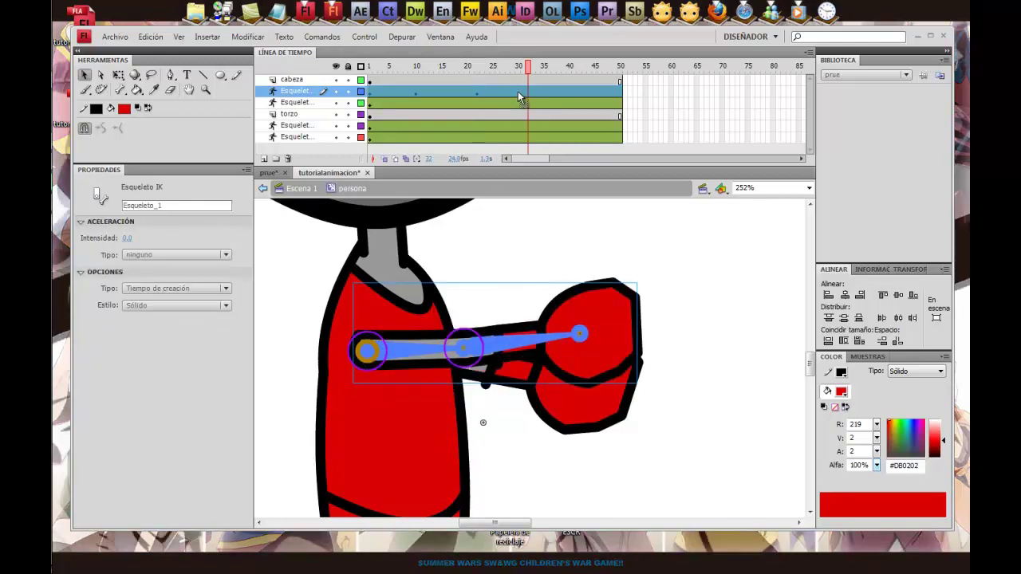
{"action": "left_click_drag", "start_coordinate": [579, 333], "coordinate": [477, 421]}
- At frame 40, pose the front arm with the upper arm forward and the glove raised just below the head
{"action": "left_click", "coordinate": [559, 93]}
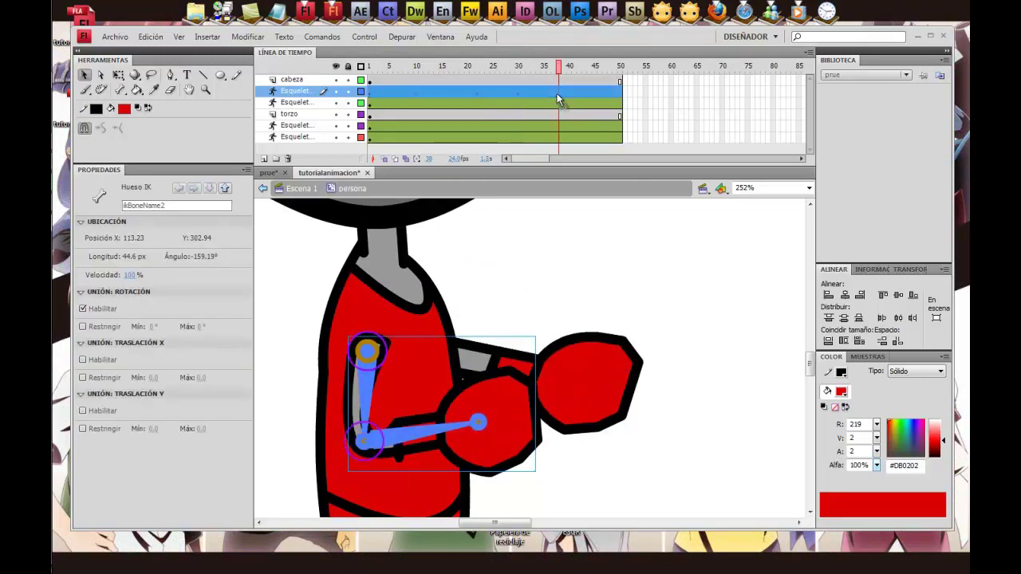
{"action": "left_click", "coordinate": [569, 93]}
{"action": "mouse_move", "coordinate": [478, 421]}
{"action": "left_mouse_down"}
{"action": "mouse_move", "coordinate": [492, 391]}
{"action": "mouse_move", "coordinate": [509, 258]}
{"action": "left_mouse_up"}
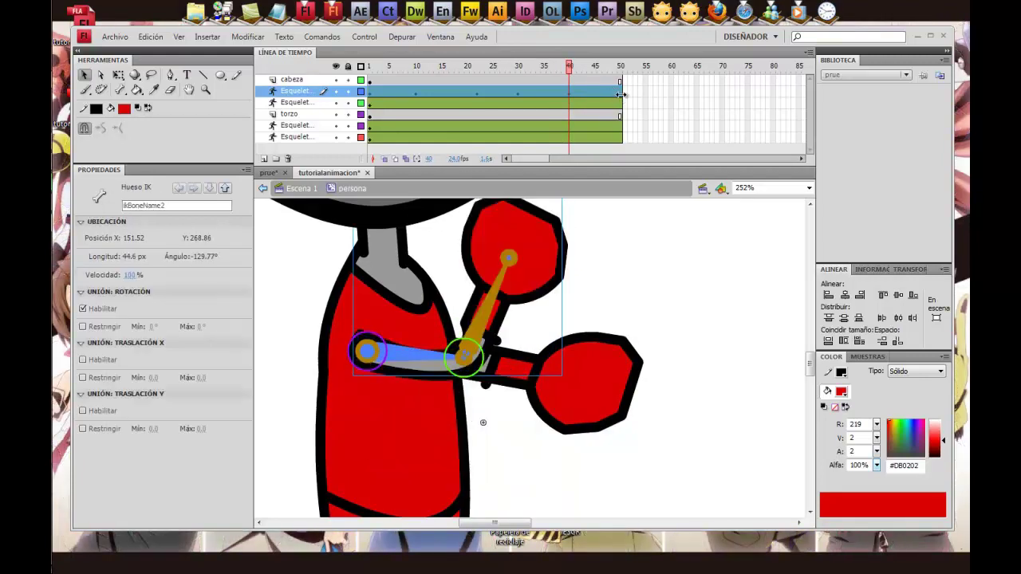
- Check the front arm's pose at frame 1 and lower the glove toward that starting position at frame 50
{"action": "left_click", "coordinate": [368, 94]}
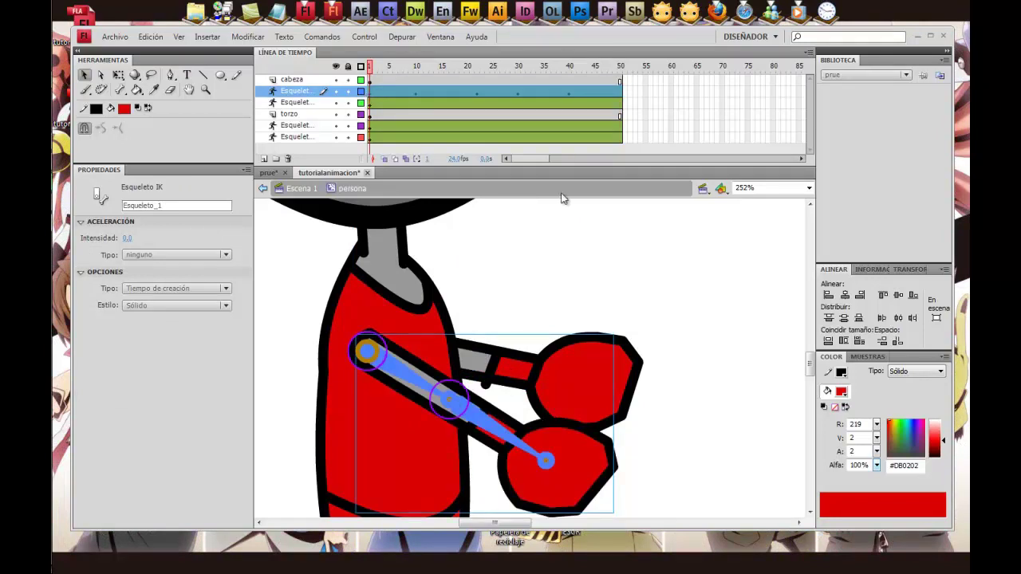
{"action": "left_click", "coordinate": [619, 92]}
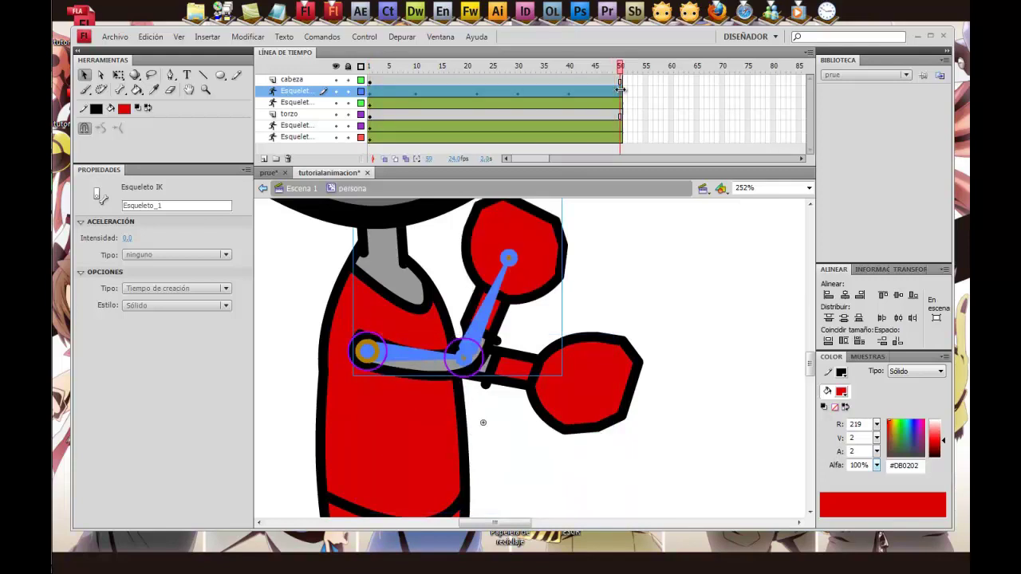
{"action": "left_click_drag", "start_coordinate": [511, 258], "coordinate": [526, 407]}
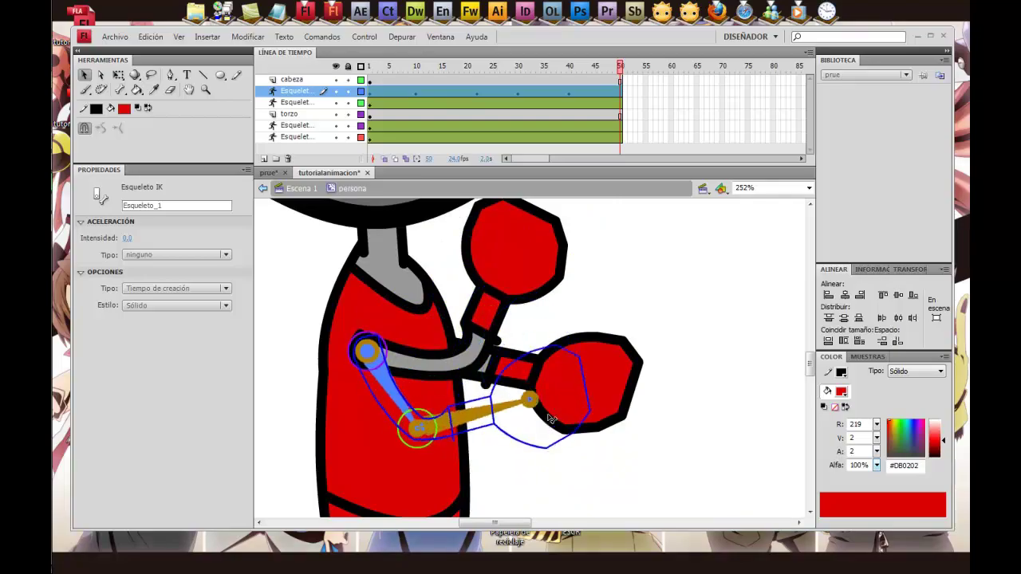